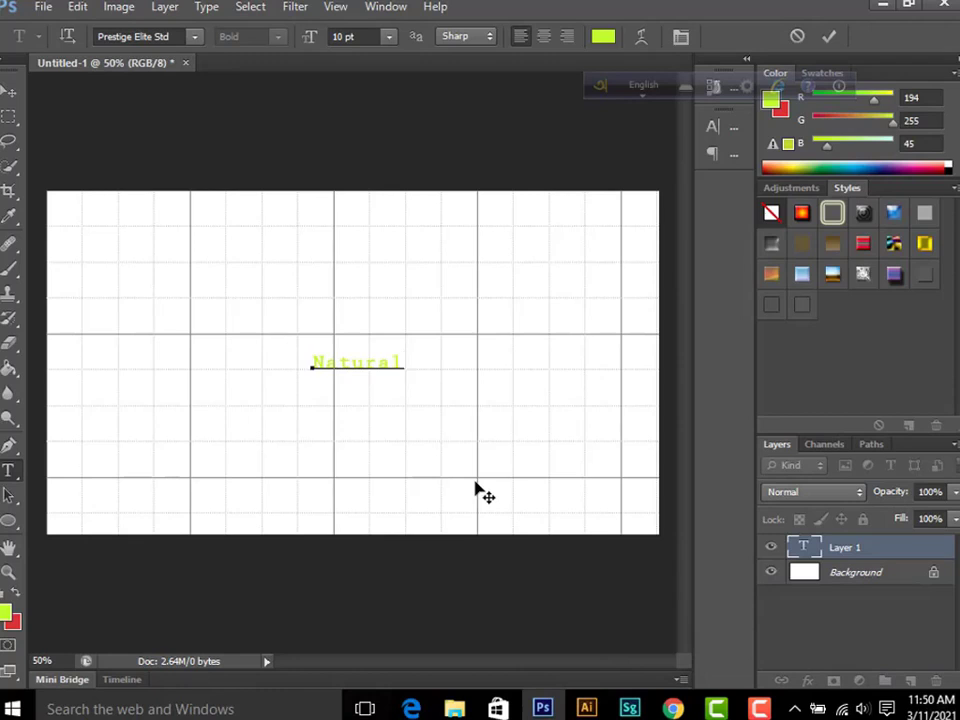
- Commit the word Natural and scale it up across the canvas centre
{"action": "left_click", "coordinate": [9, 91]}
{"action": "key", "text": "ctrl+t"}
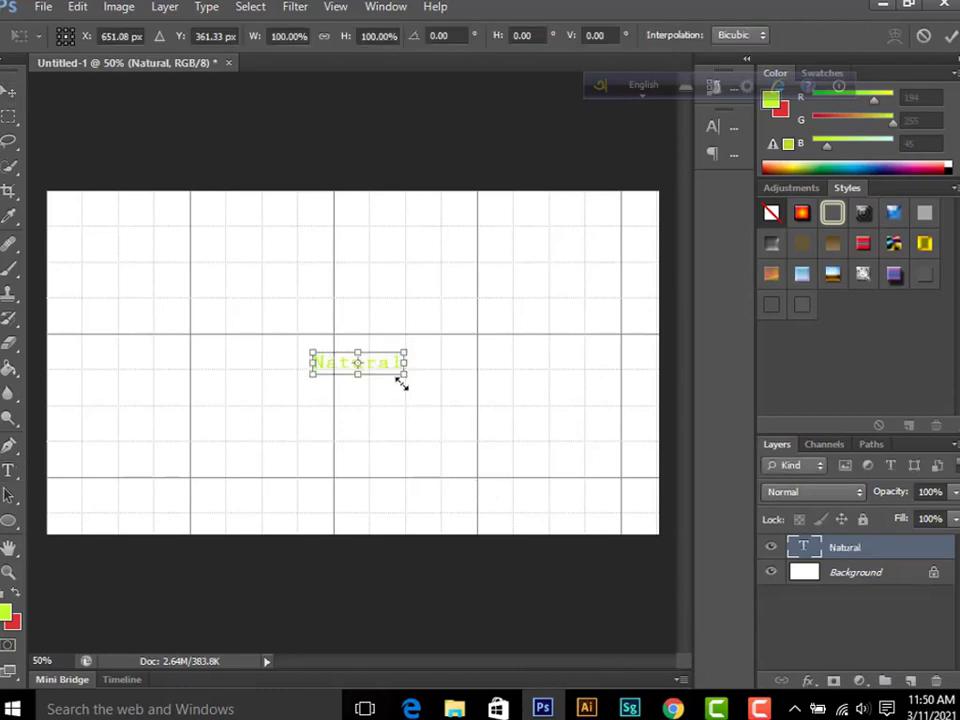
{"action": "left_click_drag", "start_coordinate": [404, 375], "coordinate": [561, 465]}
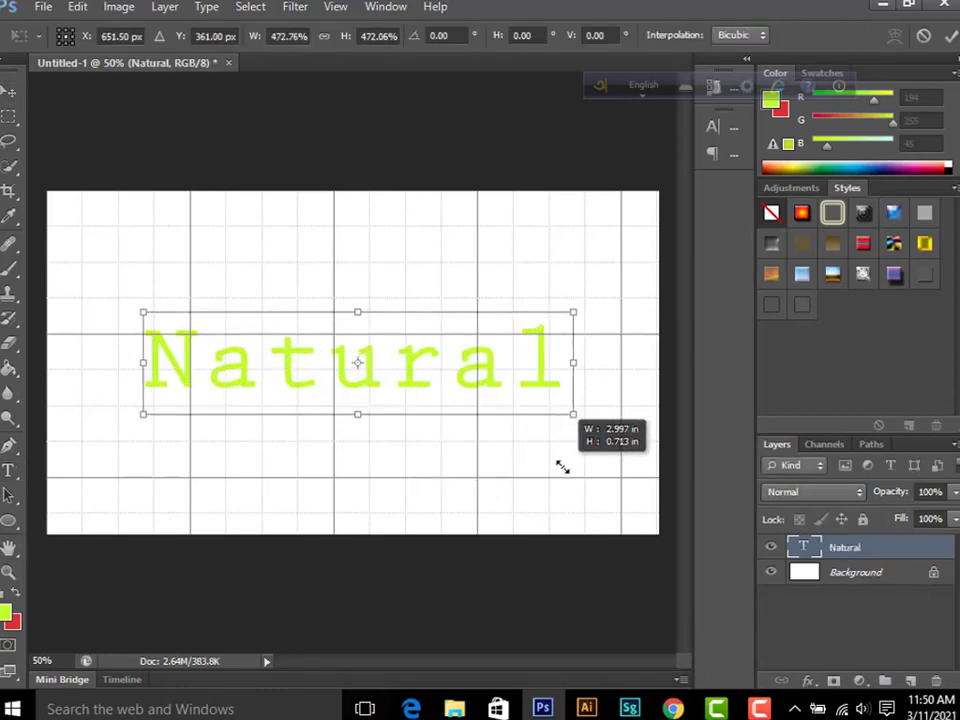
{"action": "key", "text": "Return"}
- Set the initial N of Natural to 72 pt and commit the text
{"action": "key", "text": "t"}
{"action": "left_click_drag", "start_coordinate": [205, 365], "coordinate": [141, 365]}
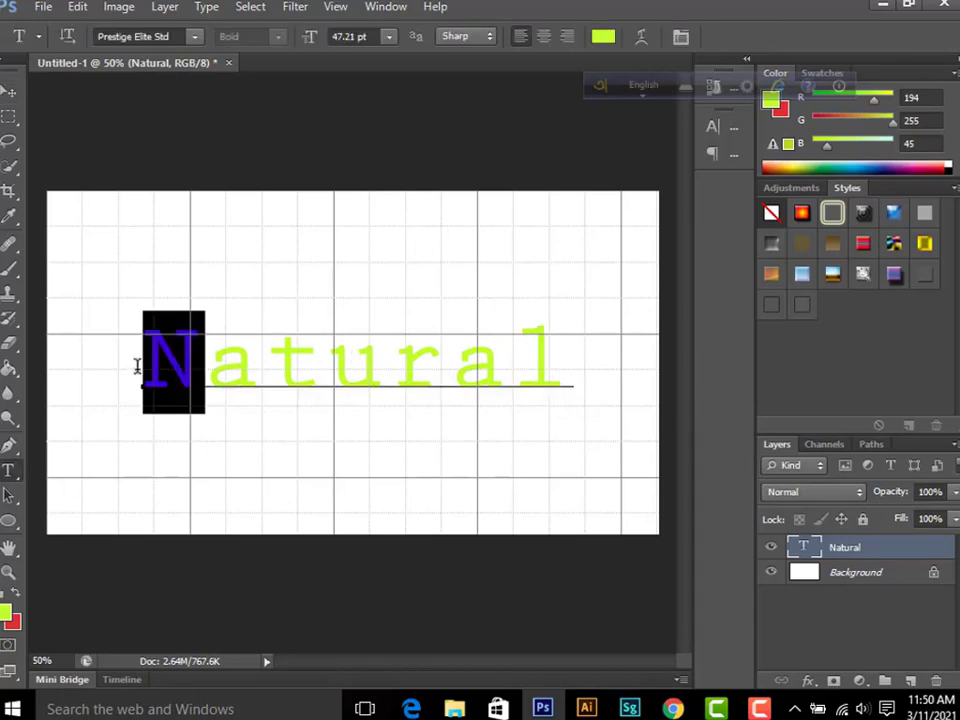
{"action": "left_click", "coordinate": [389, 37]}
{"action": "left_click", "coordinate": [386, 364]}
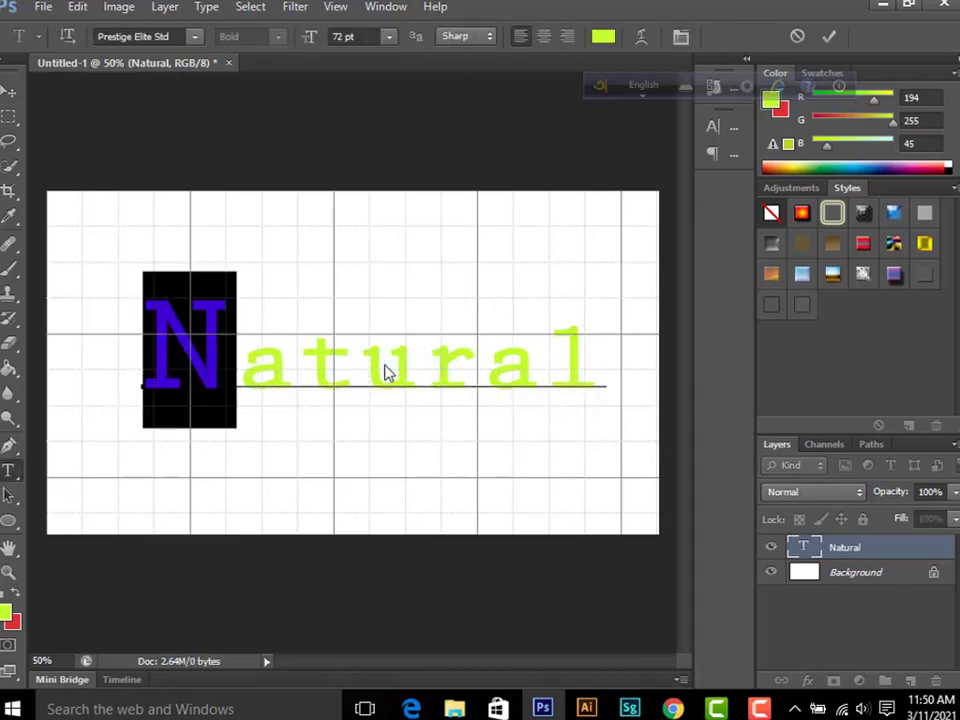
{"action": "left_click_drag", "start_coordinate": [317, 373], "coordinate": [334, 372]}
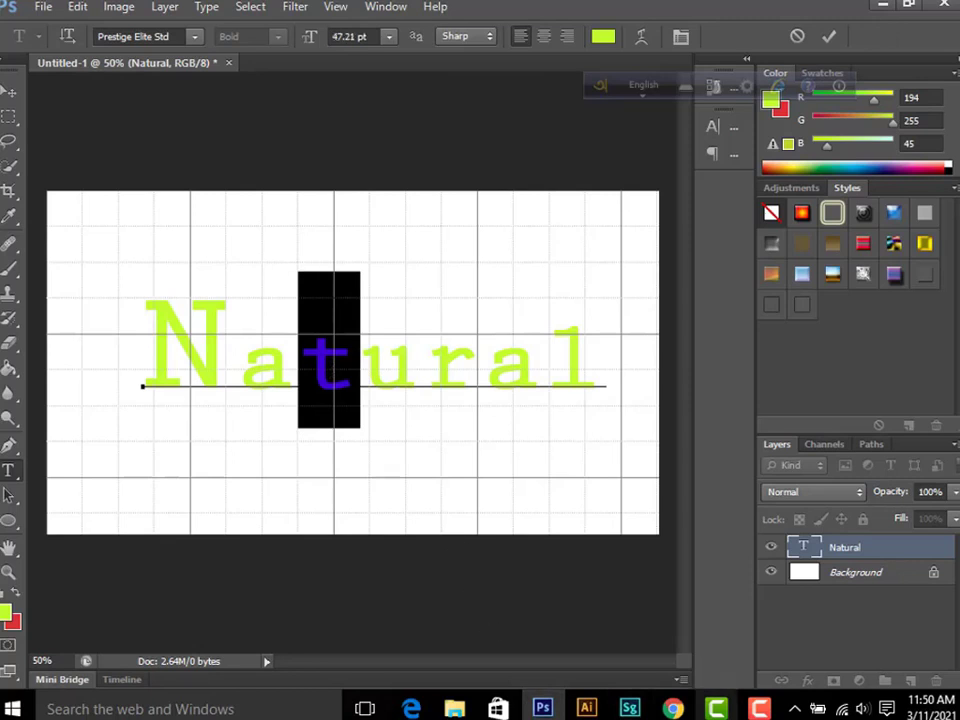
{"action": "left_click", "coordinate": [881, 5]}
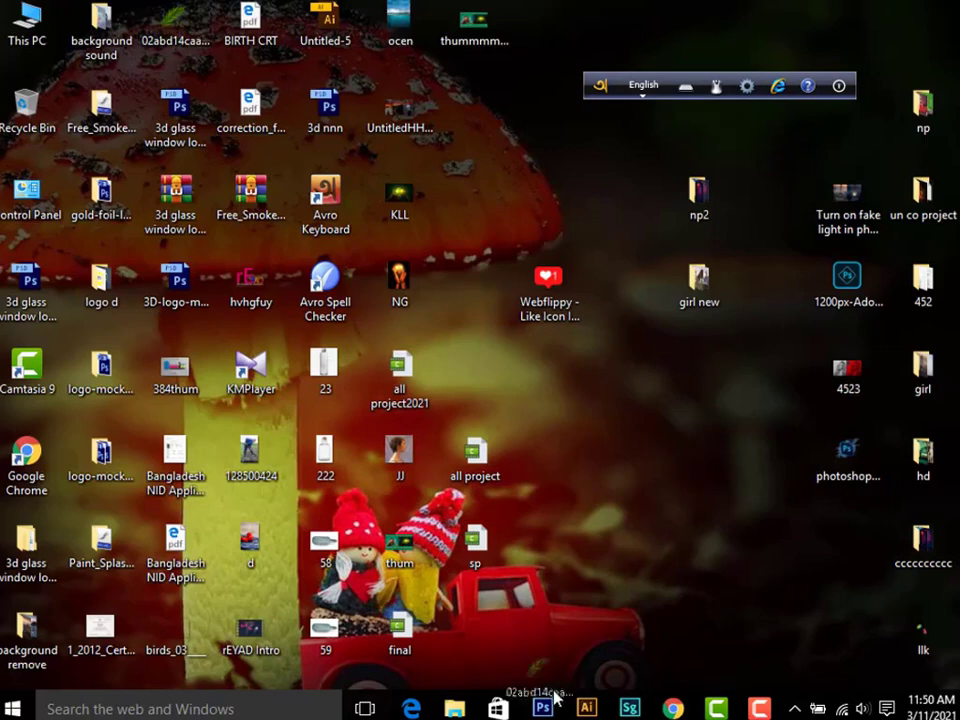
{"action": "left_click", "coordinate": [542, 708]}
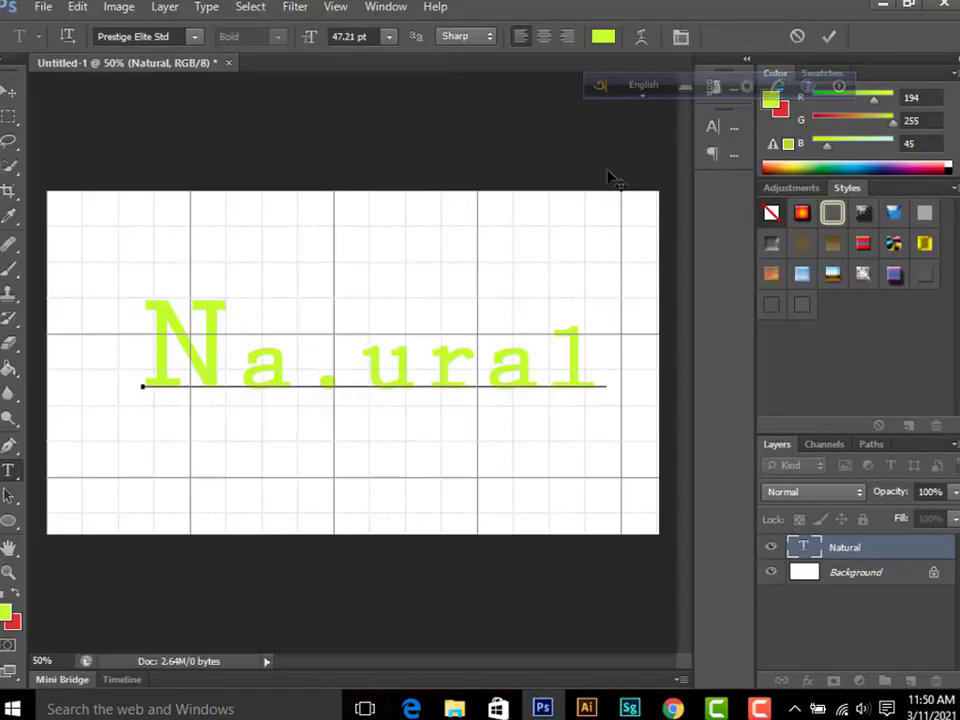
{"action": "key", "text": "ctrl"}
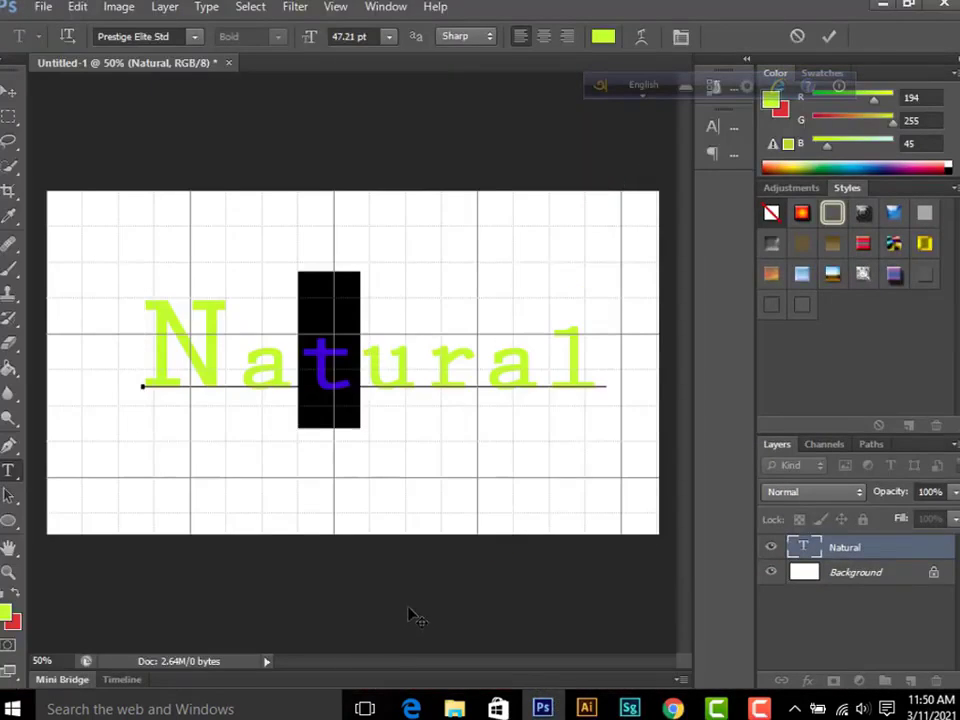
{"action": "key", "text": "ctrl+Return"}
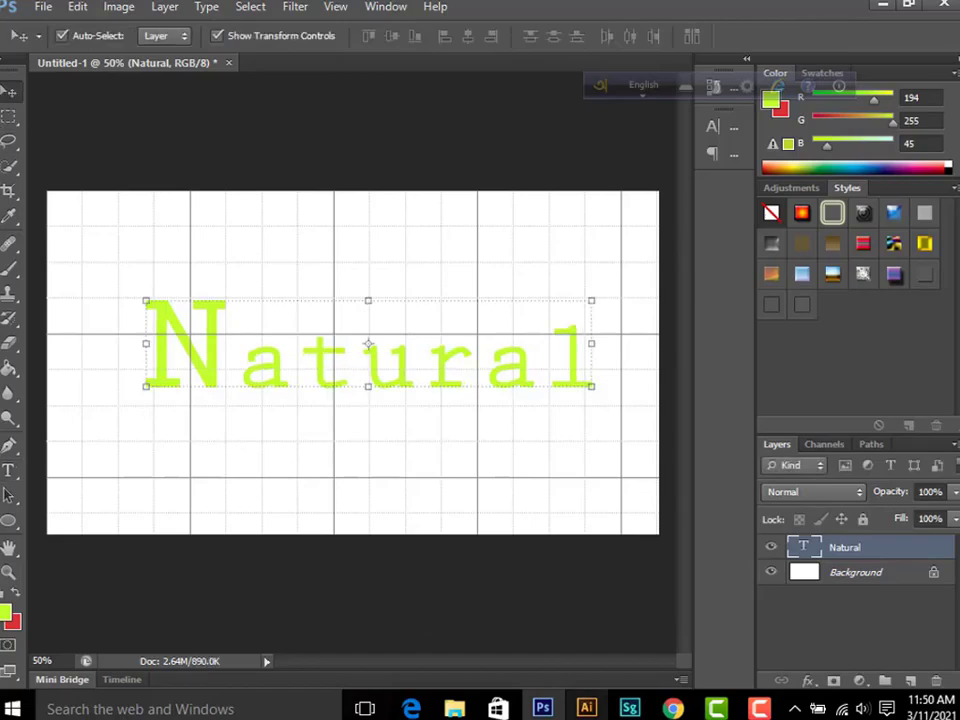
- Place the leaf image from the desktop, shrink it, and position it above 'tu'
{"action": "key", "text": "super+d"}
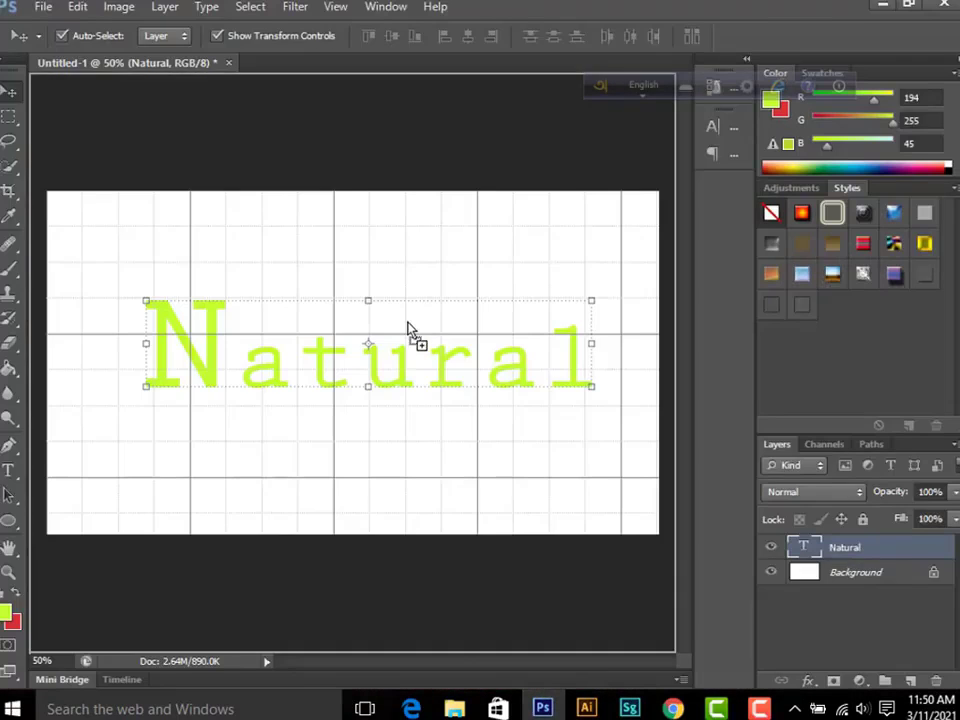
{"action": "left_click_drag", "start_coordinate": [565, 707], "coordinate": [380, 535]}
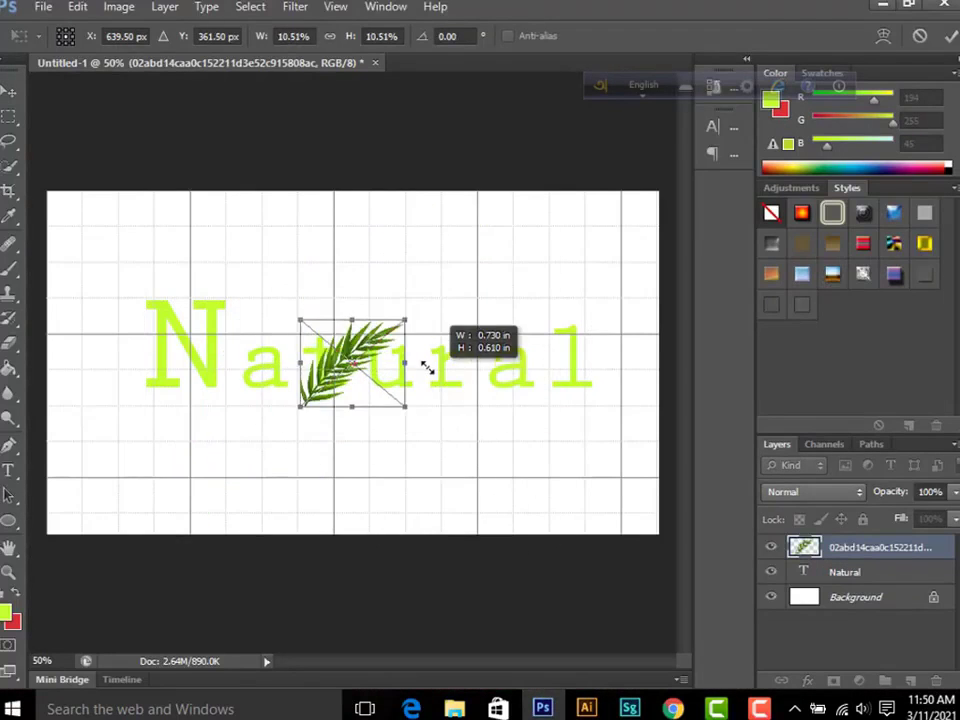
{"action": "left_click_drag", "start_coordinate": [557, 537], "coordinate": [427, 368]}
{"action": "key", "text": "Return"}
{"action": "mouse_move", "coordinate": [328, 380]}
{"action": "left_mouse_down"}
{"action": "mouse_move", "coordinate": [366, 332]}
{"action": "mouse_move", "coordinate": [360, 337]}
{"action": "left_mouse_up"}
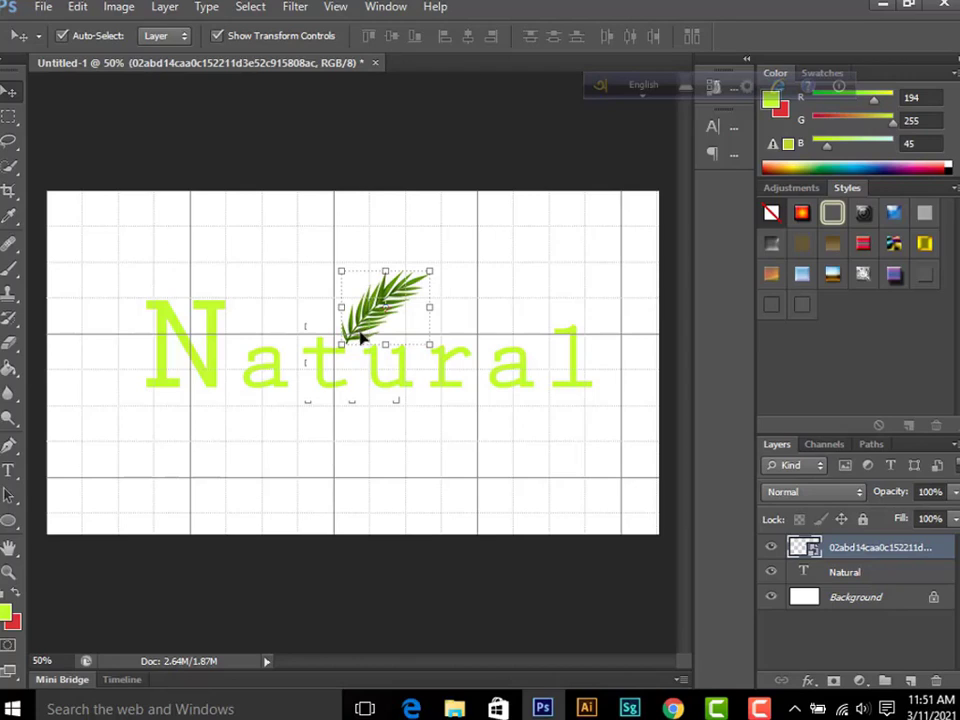
- Recolour all letters of Natural to dark green #538904
{"action": "left_click", "coordinate": [167, 379]}
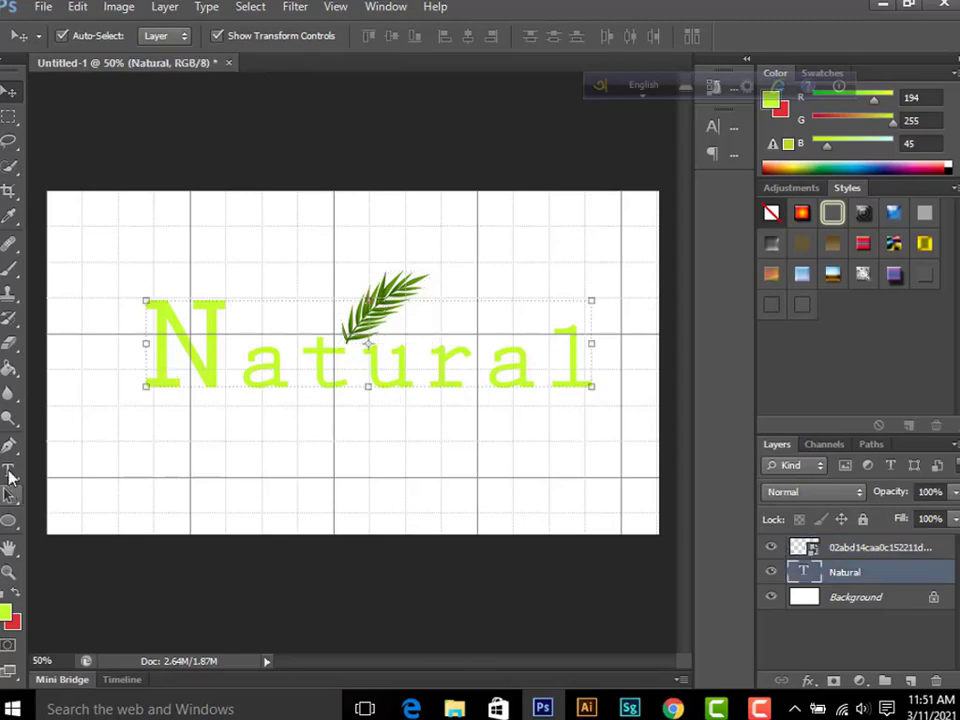
{"action": "left_click", "coordinate": [8, 470]}
{"action": "left_click_drag", "start_coordinate": [146, 369], "coordinate": [600, 374]}
{"action": "left_click", "coordinate": [6, 614]}
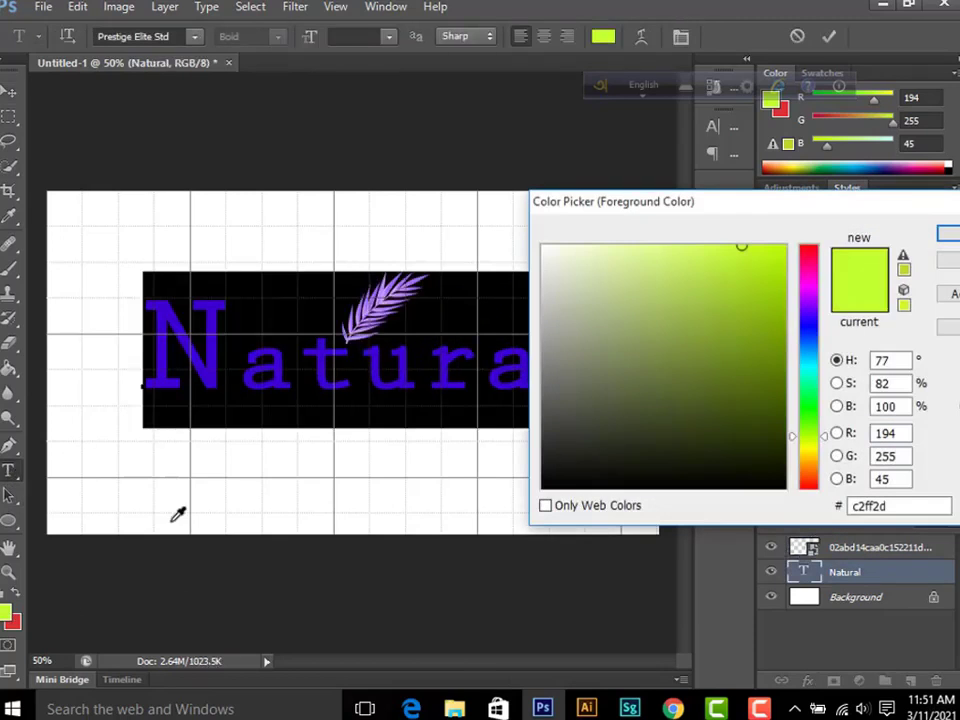
{"action": "left_click", "coordinate": [778, 358]}
{"action": "key", "text": "Return"}
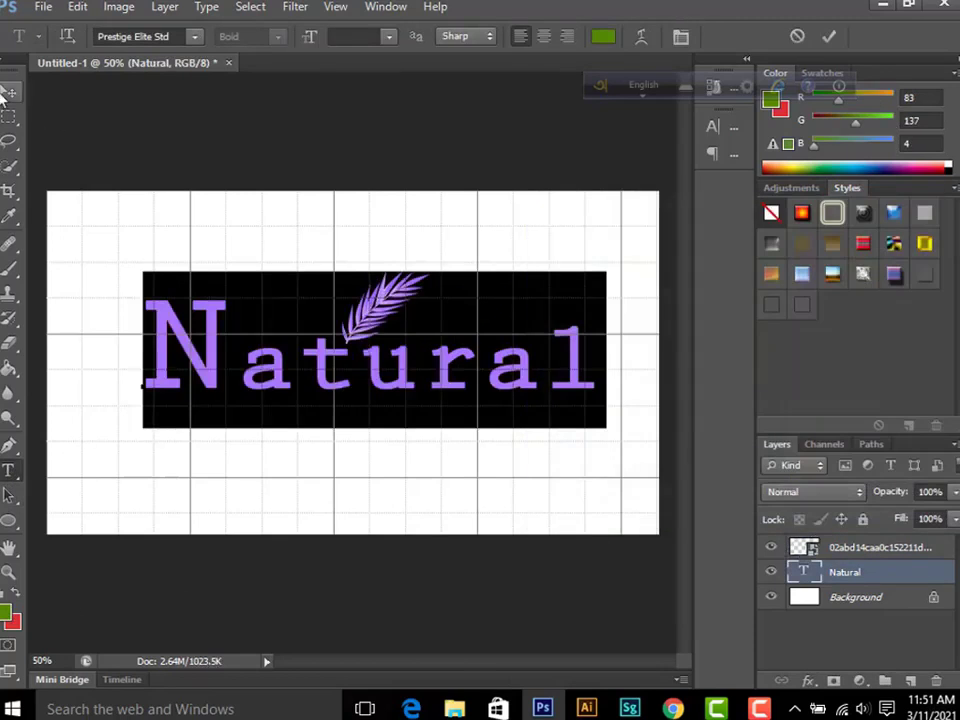
{"action": "left_click", "coordinate": [8, 90]}
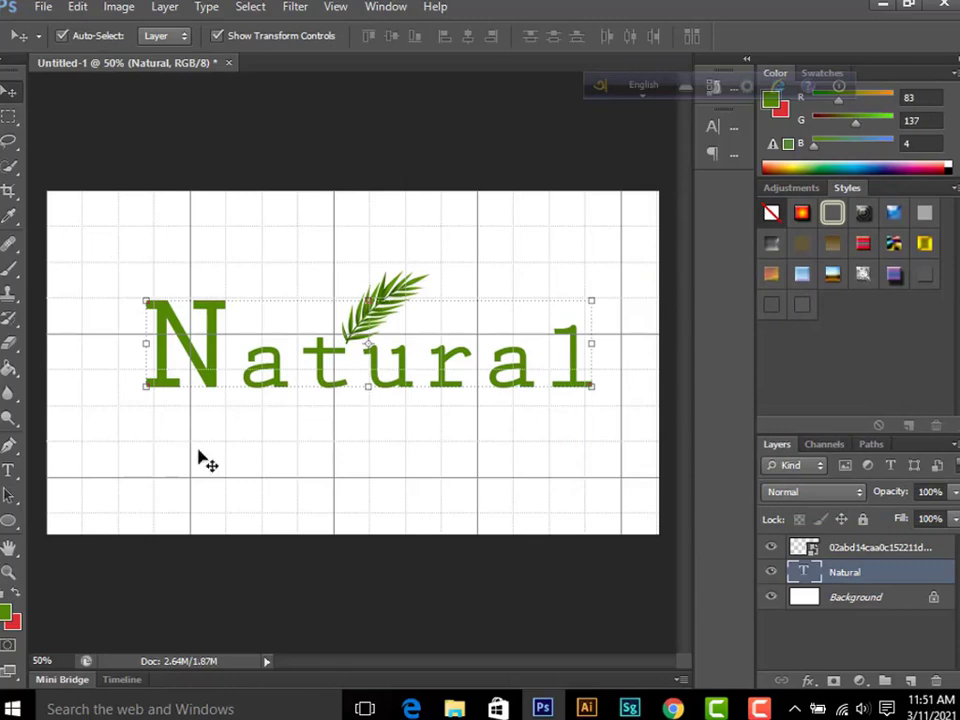
{"action": "left_click", "coordinate": [270, 499]}
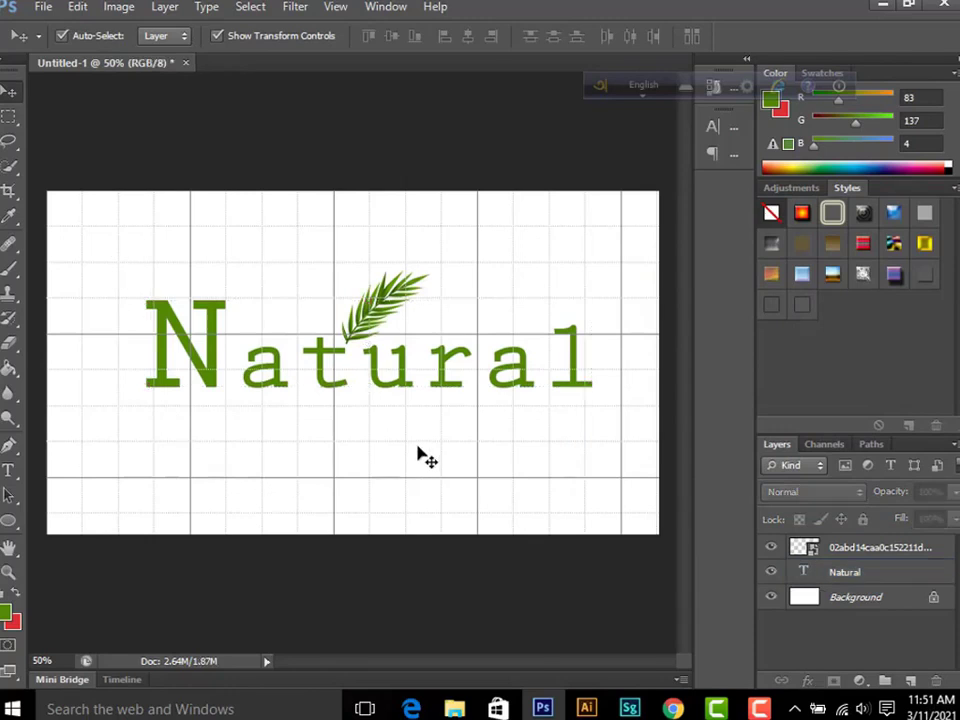
- Zoom in and nudge the leaf down so its stem meets the t
{"action": "key", "text": "ctrl+plus"}
{"action": "key", "text": "ctrl+plus"}
{"action": "left_click", "coordinate": [394, 480]}
{"action": "scroll", "coordinate": [340, 370], "scroll_direction": "up", "scroll_amount": 3}
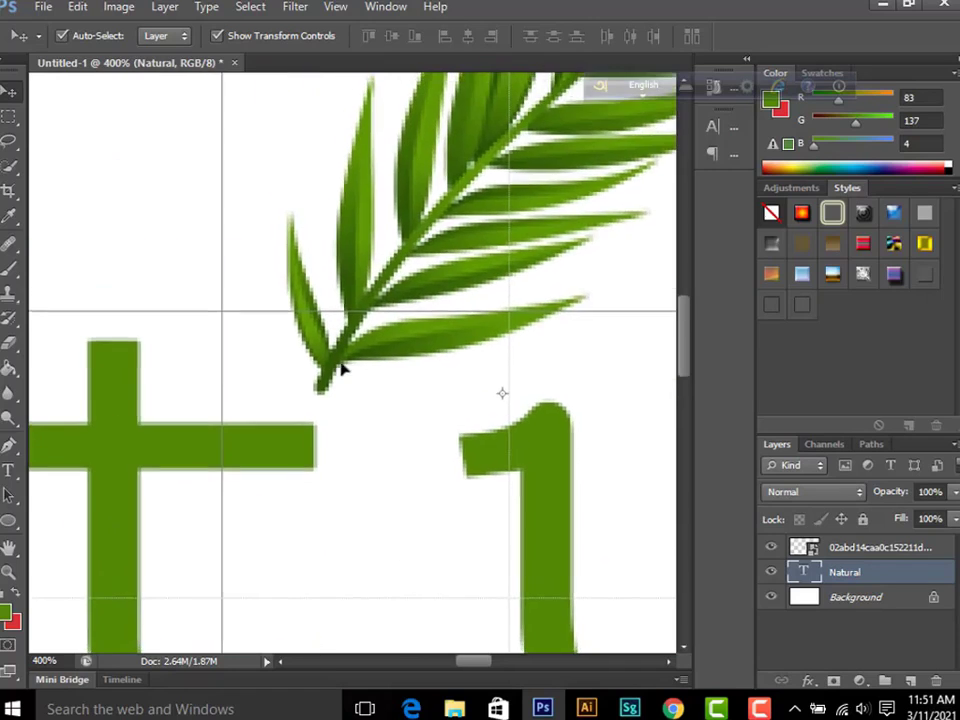
{"action": "left_click_drag", "start_coordinate": [340, 370], "coordinate": [334, 402]}
- Move the leaf layer below the Natural text layer and zoom back out
{"action": "left_click_drag", "start_coordinate": [880, 548], "coordinate": [901, 585]}
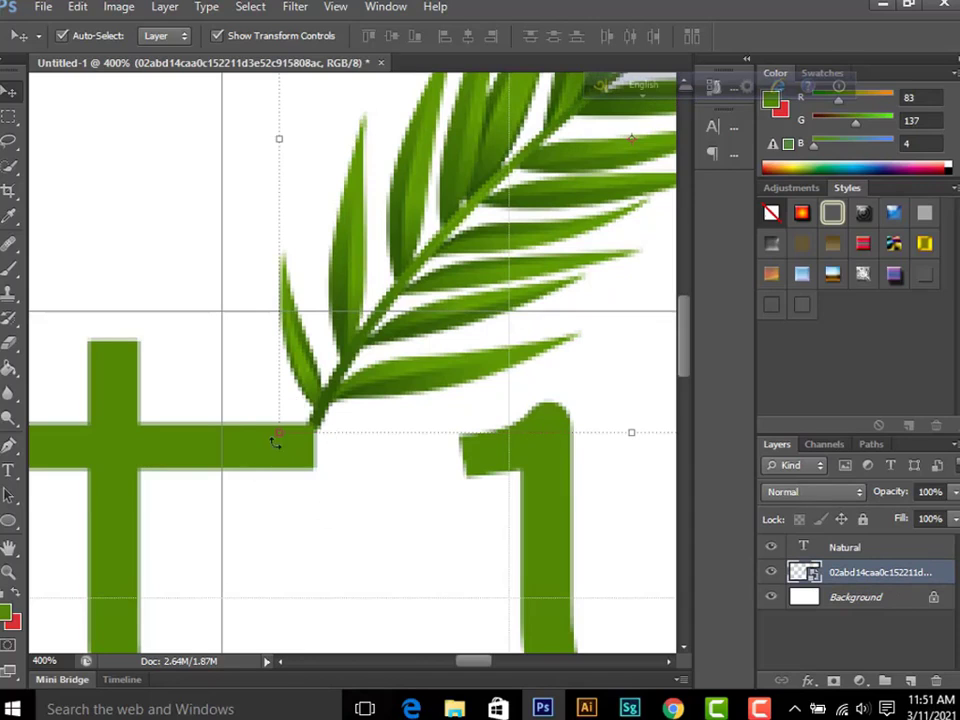
{"action": "key", "text": "ctrl+minus"}
{"action": "key", "text": "ctrl+minus"}
{"action": "key", "text": "ctrl+minus"}
{"action": "key", "text": "ctrl+minus"}
{"action": "key", "text": "ctrl+minus"}
{"action": "key", "text": "ctrl+minus"}
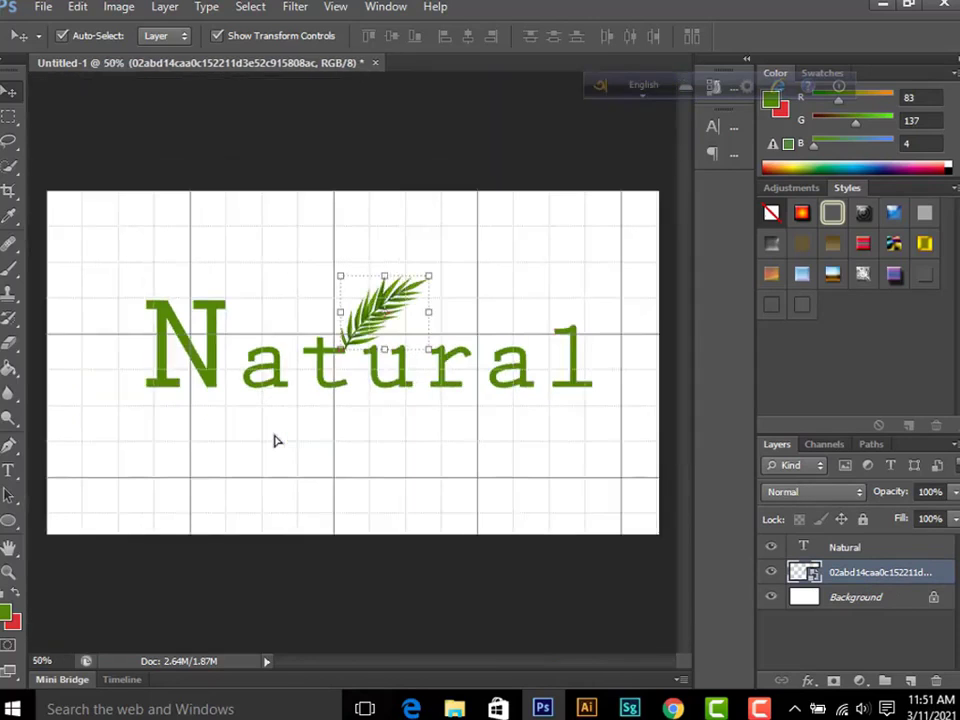
{"action": "left_click", "coordinate": [335, 587]}
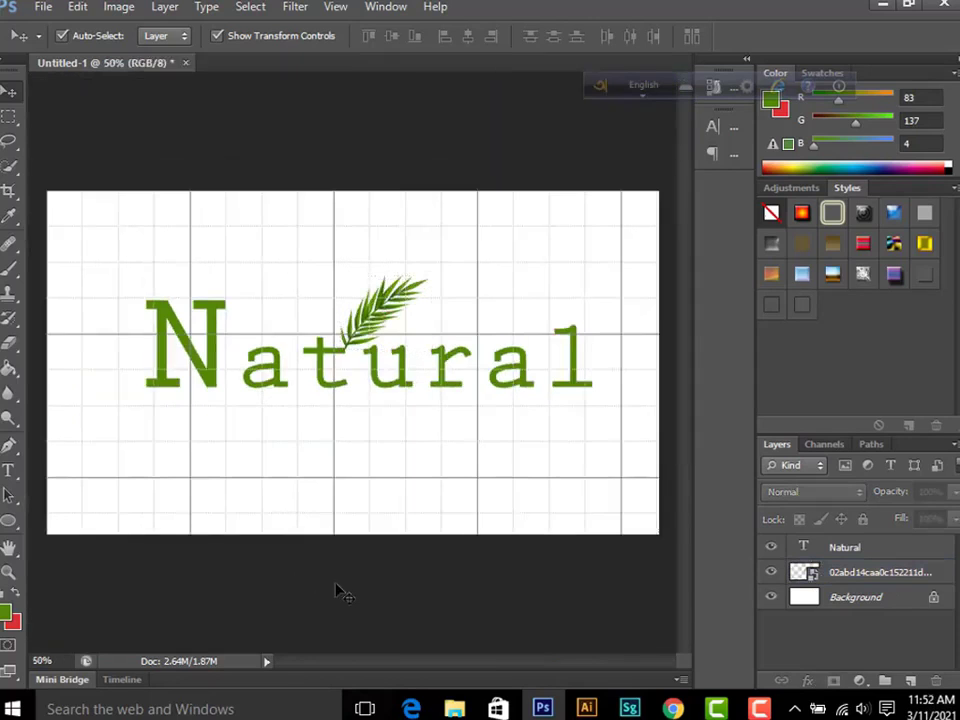
- Type 'Fress Food' as a new text line below Natural
{"action": "left_click", "coordinate": [8, 470]}
{"action": "left_click", "coordinate": [153, 467]}
{"action": "type", "text": "Fress Foo"}
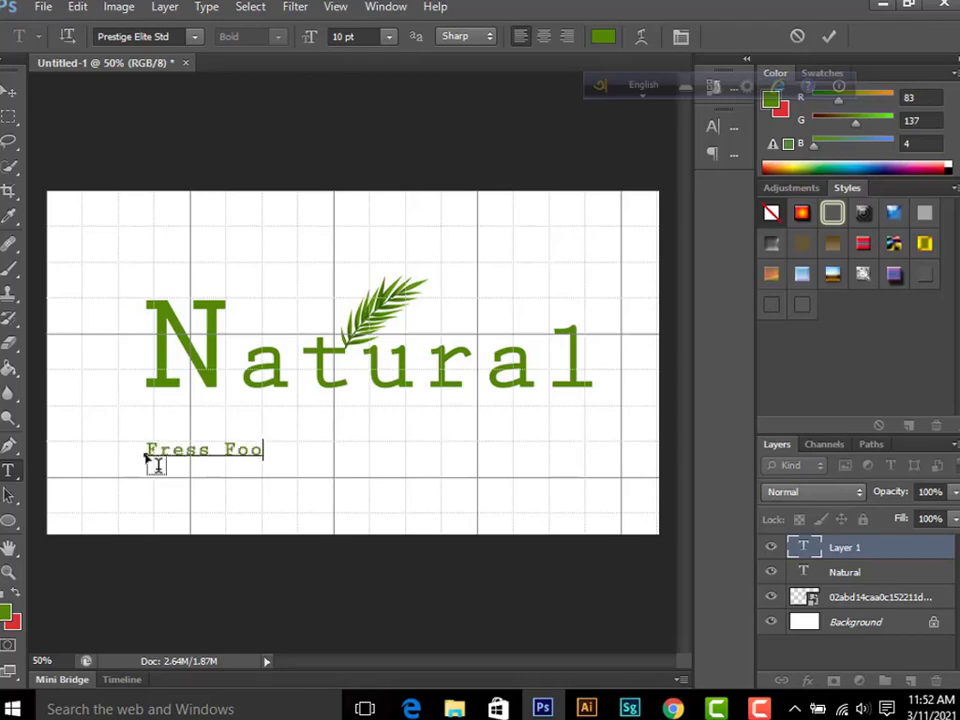
{"action": "type", "text": "d"}
{"action": "left_click", "coordinate": [8, 90]}
- Stretch Fress Food to span Natural's width from N to l
{"action": "key", "text": "ctrl+t"}
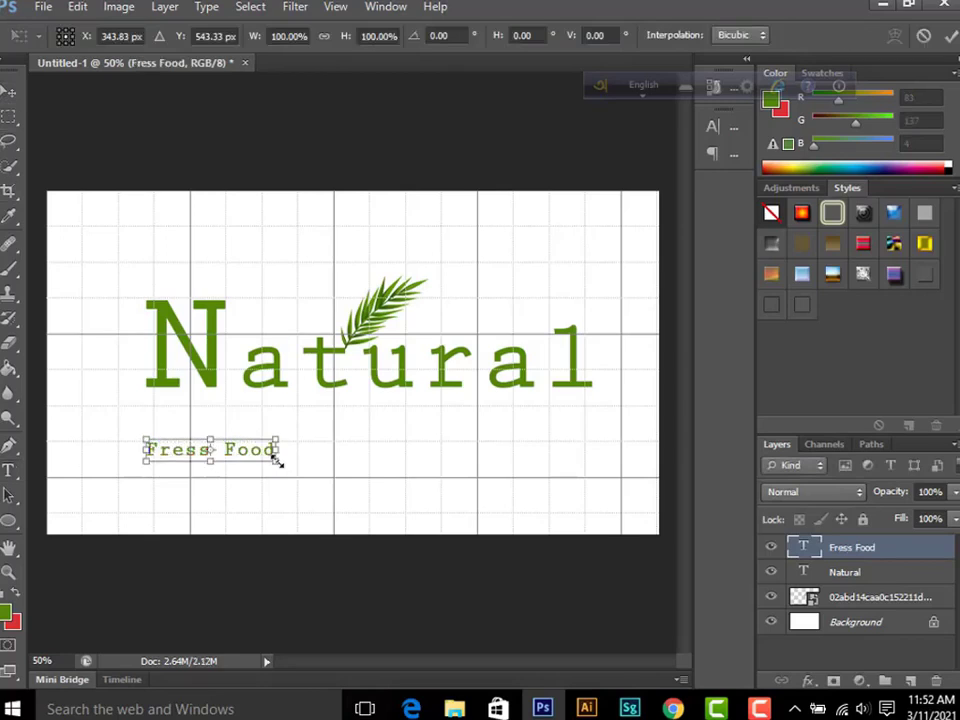
{"action": "mouse_move", "coordinate": [277, 457]}
{"action": "left_mouse_down"}
{"action": "mouse_move", "coordinate": [485, 485]}
{"action": "mouse_move", "coordinate": [565, 432]}
{"action": "left_mouse_up"}
{"action": "mouse_move", "coordinate": [607, 463]}
{"action": "left_mouse_down"}
{"action": "mouse_move", "coordinate": [456, 420]}
{"action": "mouse_move", "coordinate": [590, 402]}
{"action": "left_mouse_up"}
{"action": "left_click_drag", "start_coordinate": [205, 403], "coordinate": [146, 403]}
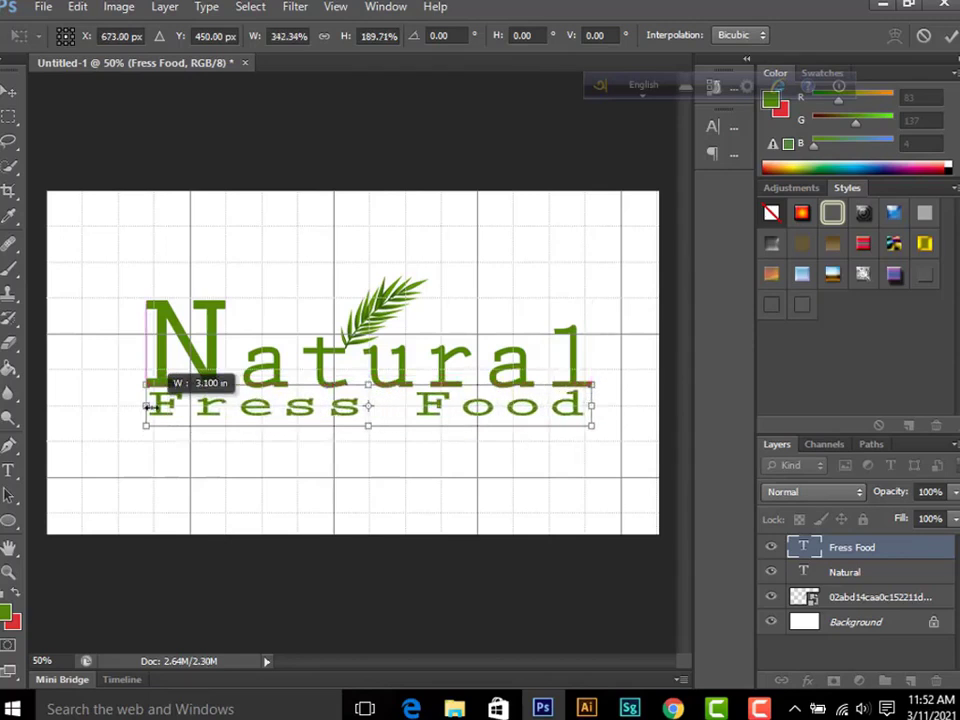
{"action": "mouse_move", "coordinate": [592, 427]}
{"action": "left_mouse_down"}
{"action": "mouse_move", "coordinate": [506, 404]}
{"action": "mouse_move", "coordinate": [593, 400]}
{"action": "left_mouse_up"}
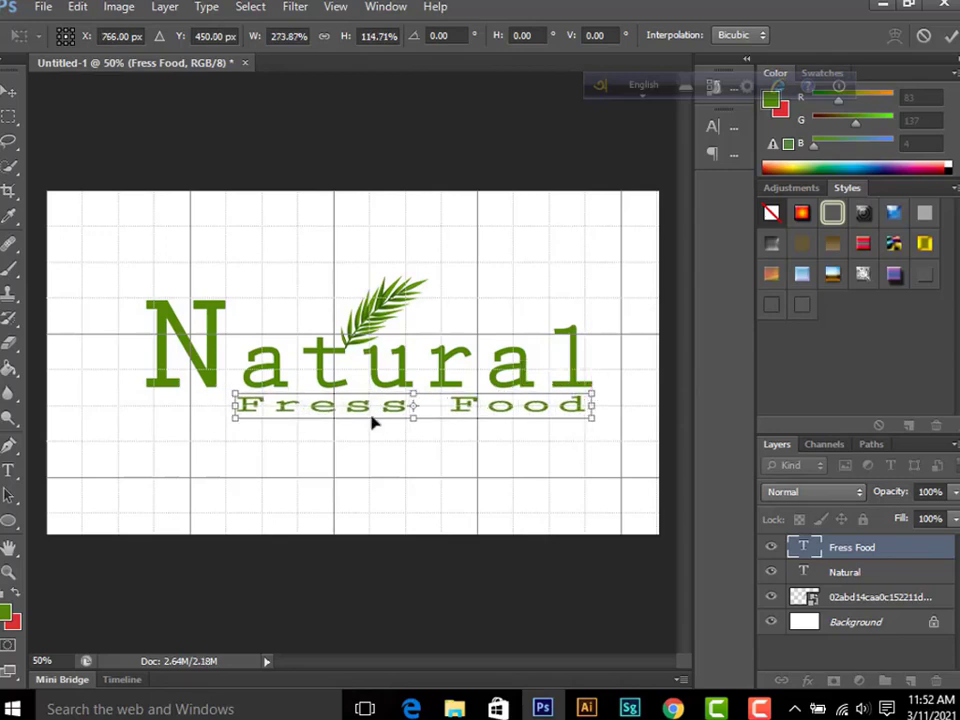
{"action": "left_click_drag", "start_coordinate": [236, 404], "coordinate": [146, 404]}
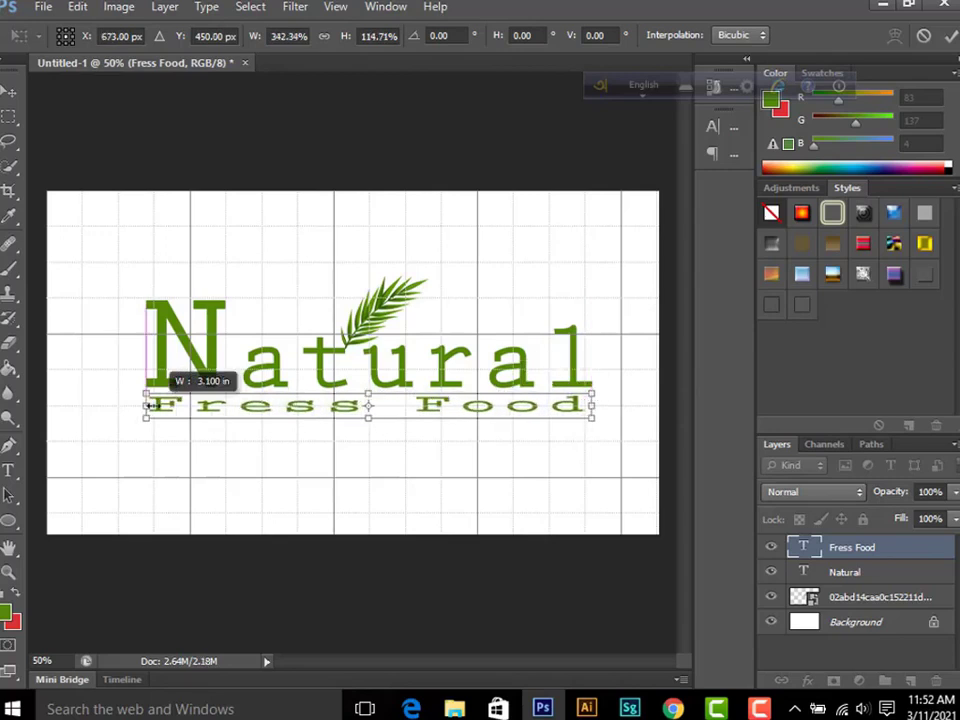
{"action": "key", "text": "Return"}
{"action": "left_click", "coordinate": [297, 497]}
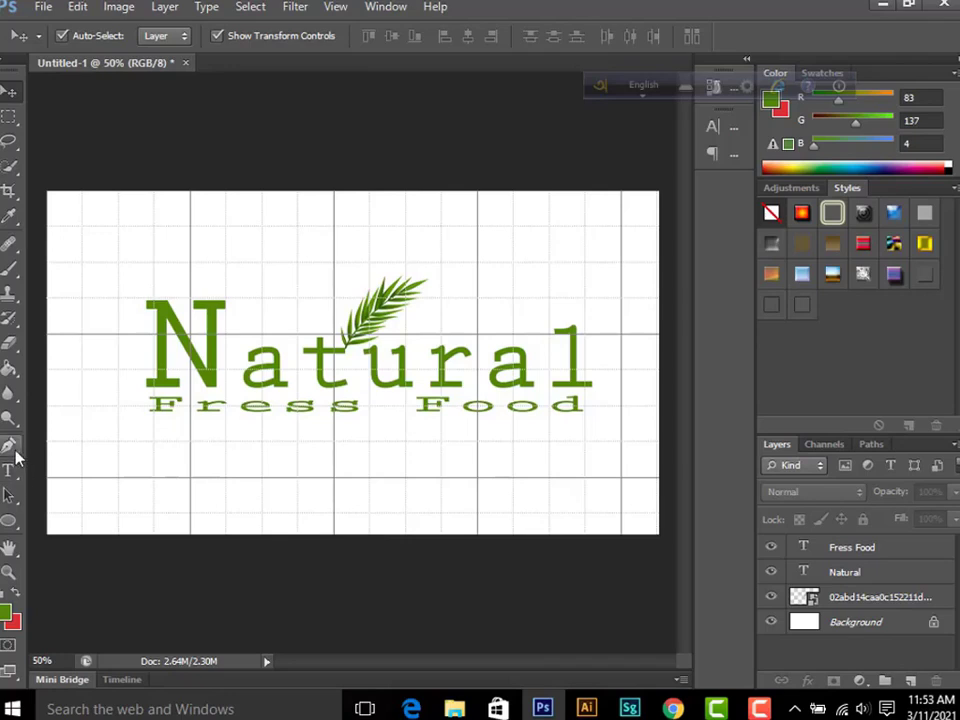
- Try a Pen path from the N's top-left, then undo the curve
{"action": "left_click", "coordinate": [9, 445]}
{"action": "left_click", "coordinate": [151, 300]}
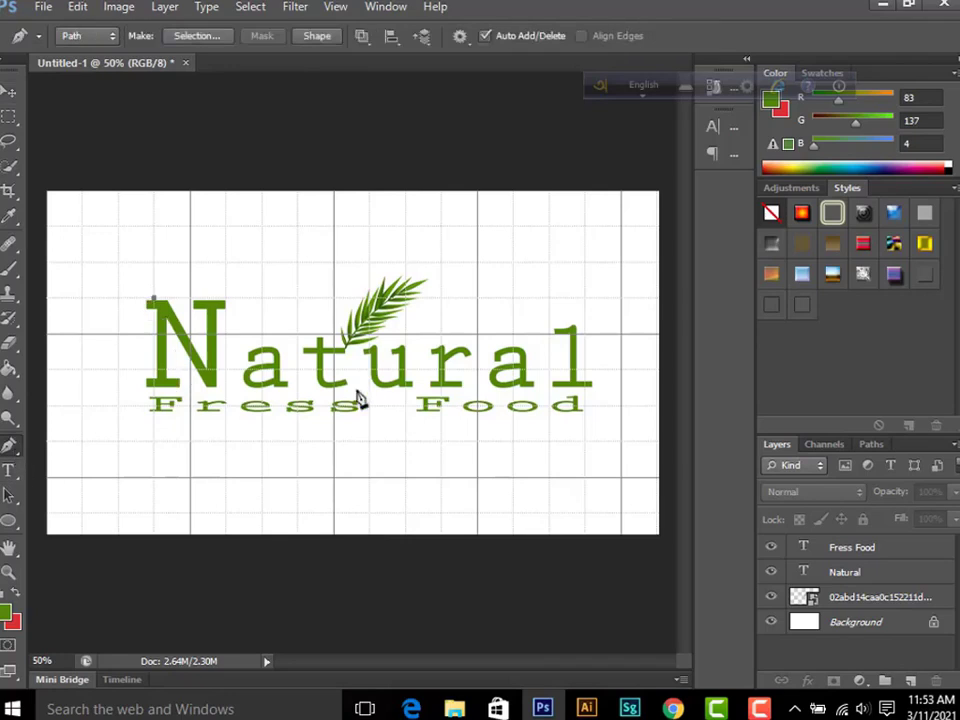
{"action": "left_click_drag", "start_coordinate": [334, 334], "coordinate": [410, 422]}
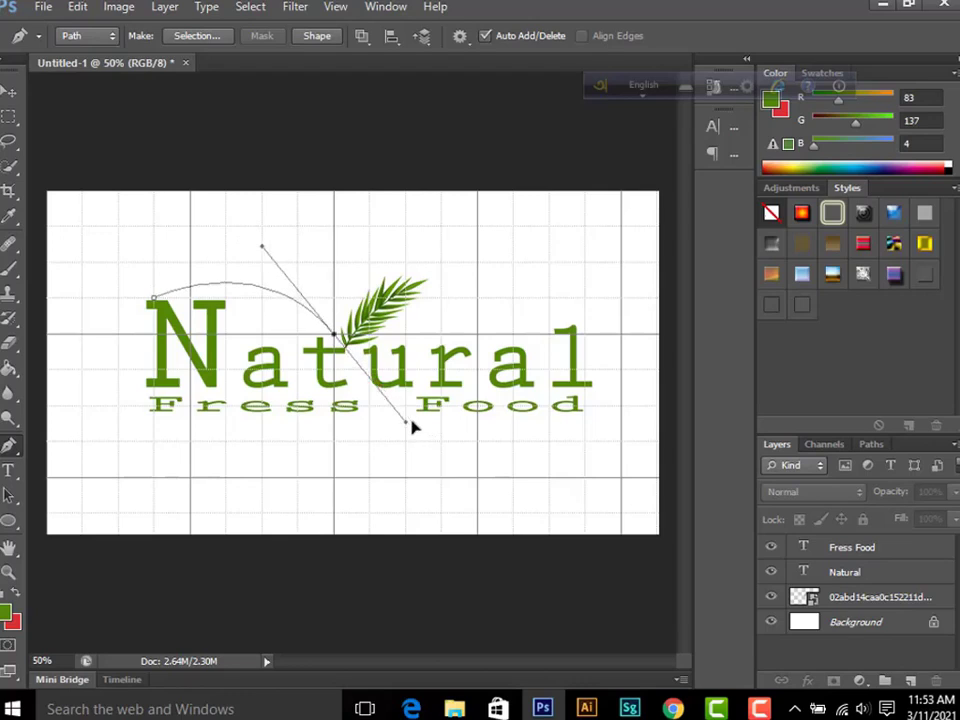
{"action": "key", "text": "ctrl+z"}
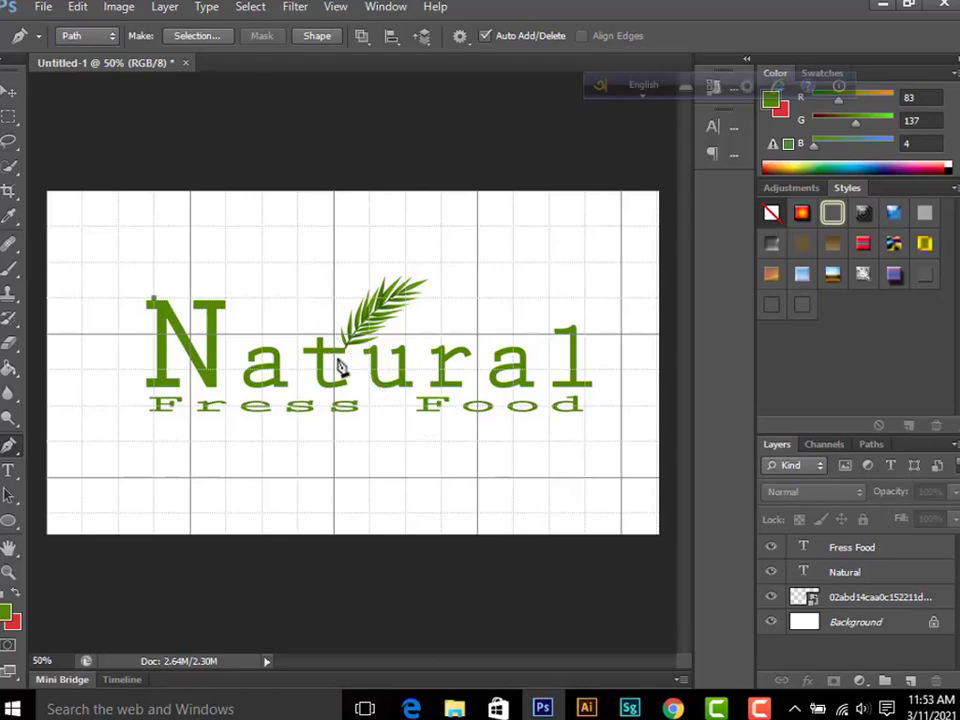
- In Pen Shape mode, draw a crescent from between Fress and Food curving past Food
{"action": "left_click", "coordinate": [84, 36]}
{"action": "left_click", "coordinate": [72, 55]}
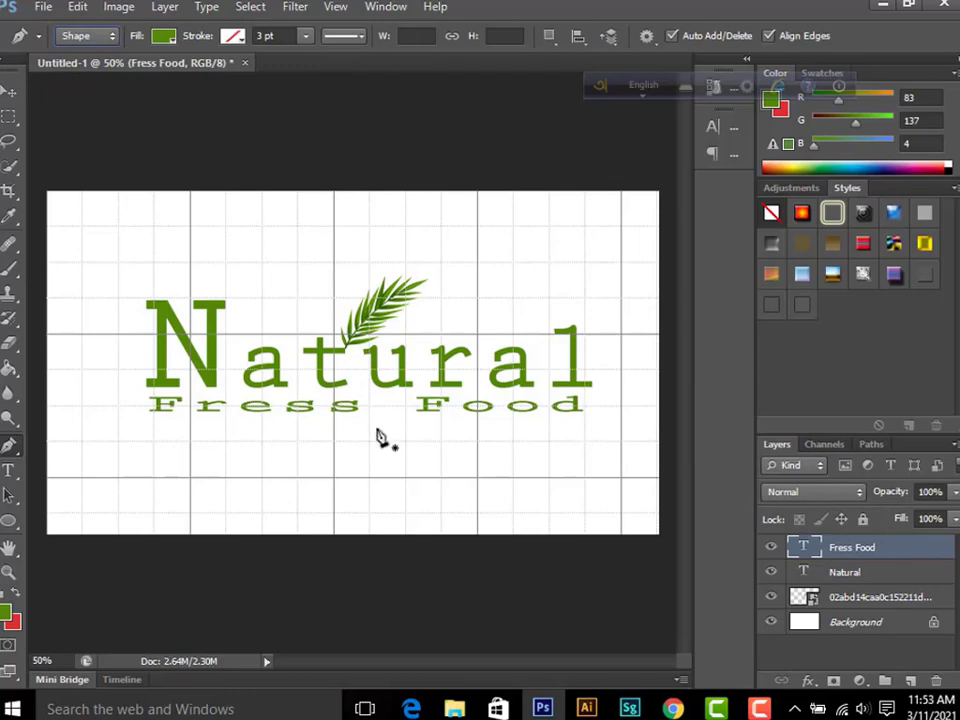
{"action": "left_click", "coordinate": [568, 446]}
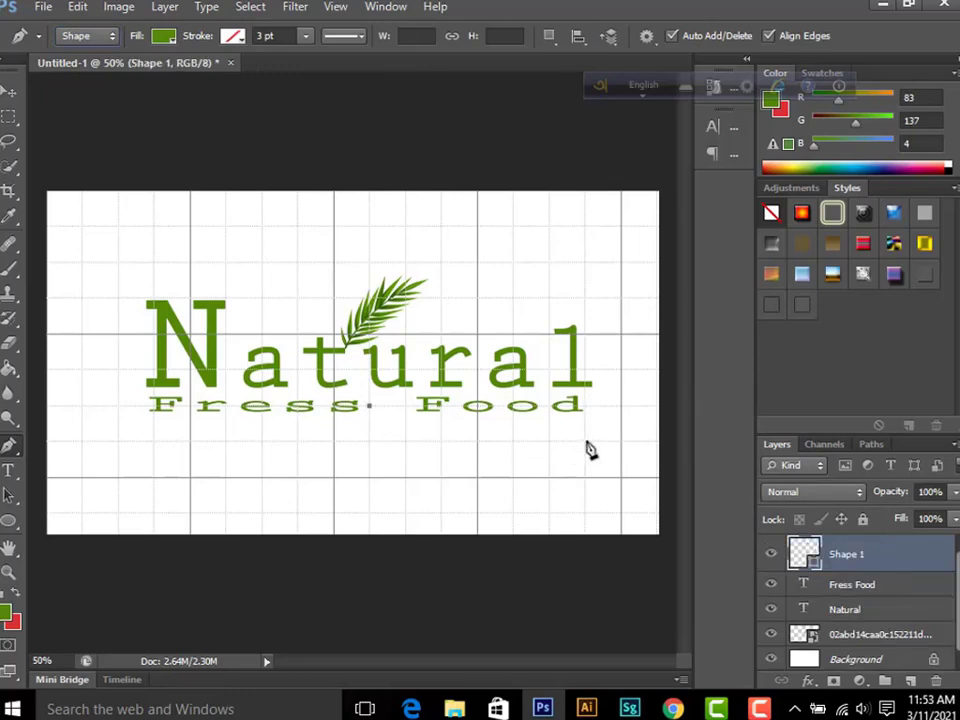
{"action": "left_click_drag", "start_coordinate": [585, 442], "coordinate": [715, 389]}
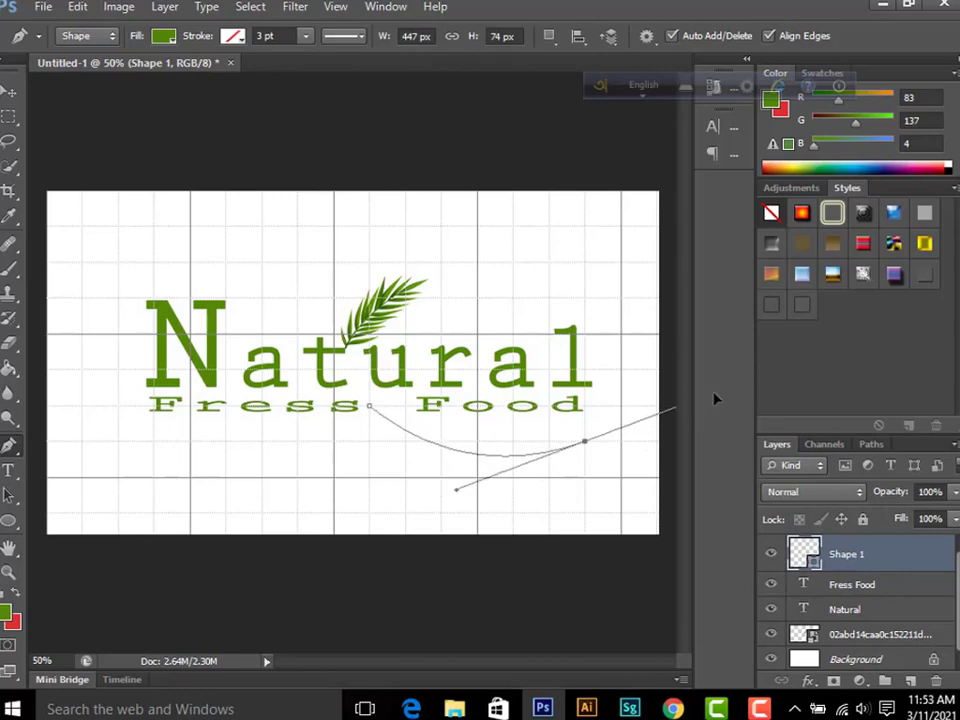
{"action": "left_click", "coordinate": [585, 443], "text": "alt"}
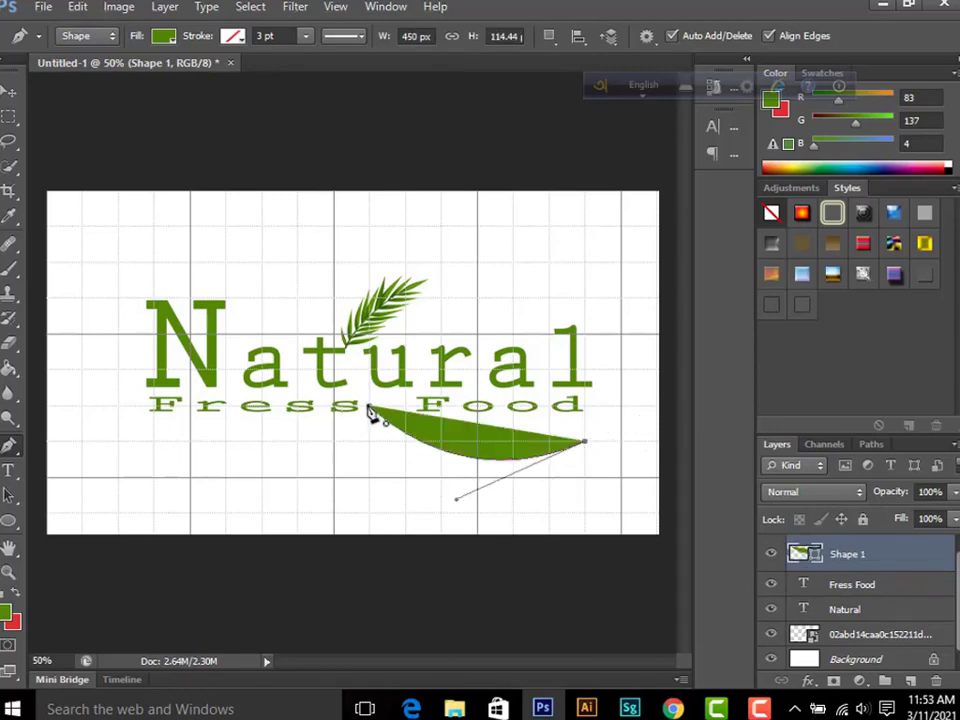
{"action": "left_click_drag", "start_coordinate": [370, 407], "coordinate": [250, 338]}
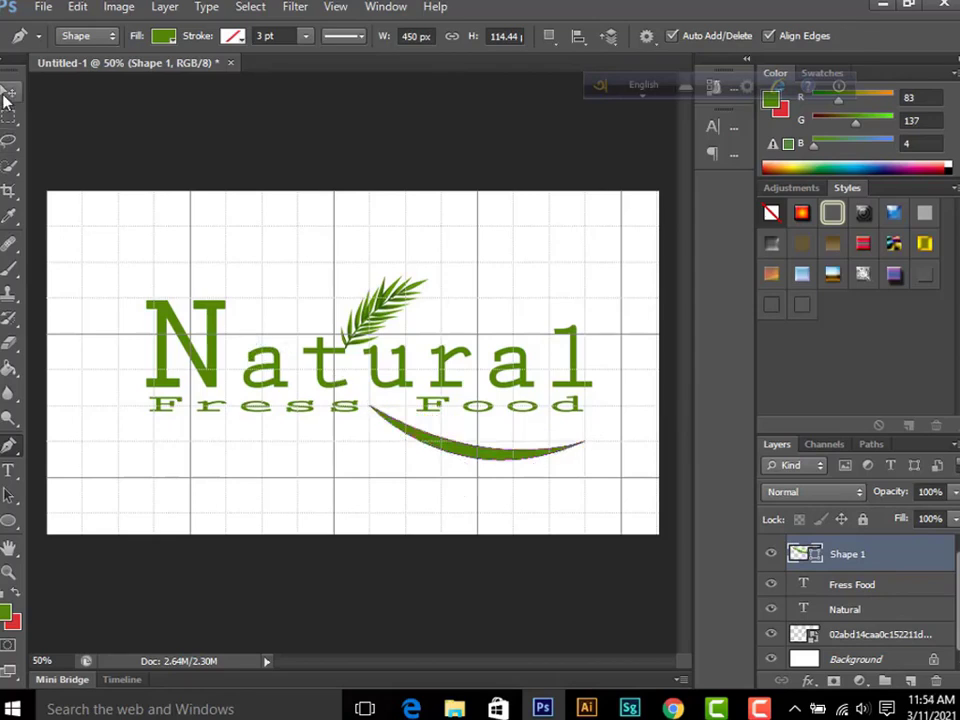
{"action": "key", "text": "v"}
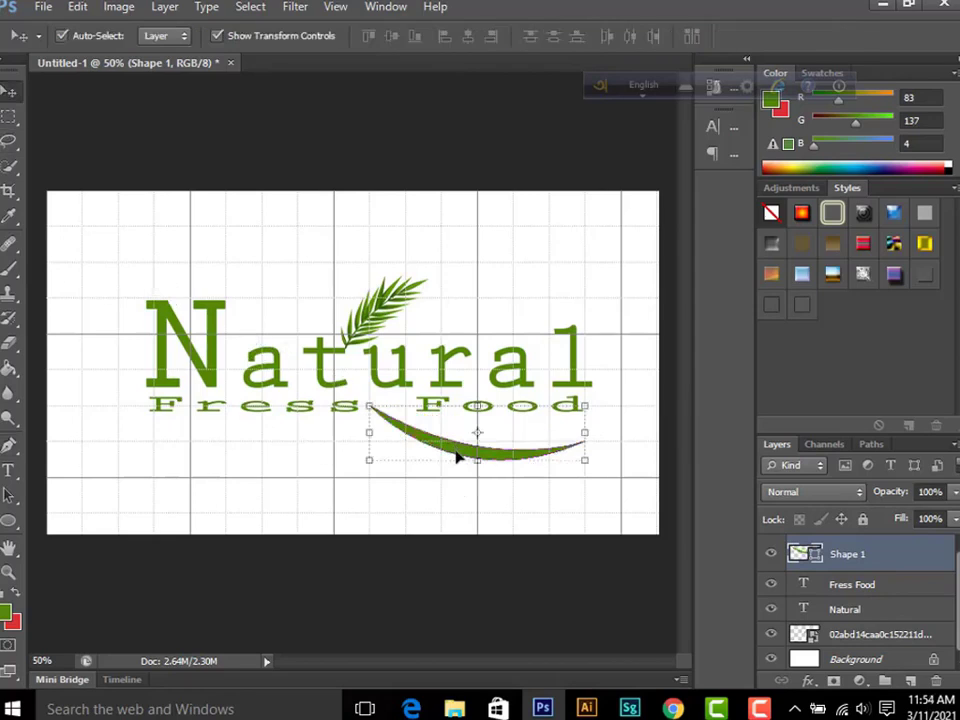
- Duplicate the crescent up-left and flip it horizontally and vertically into an arch
{"action": "left_click_drag", "start_coordinate": [460, 453], "coordinate": [215, 300]}
{"action": "left_click", "coordinate": [77, 7]}
{"action": "mouse_move", "coordinate": [154, 362]}
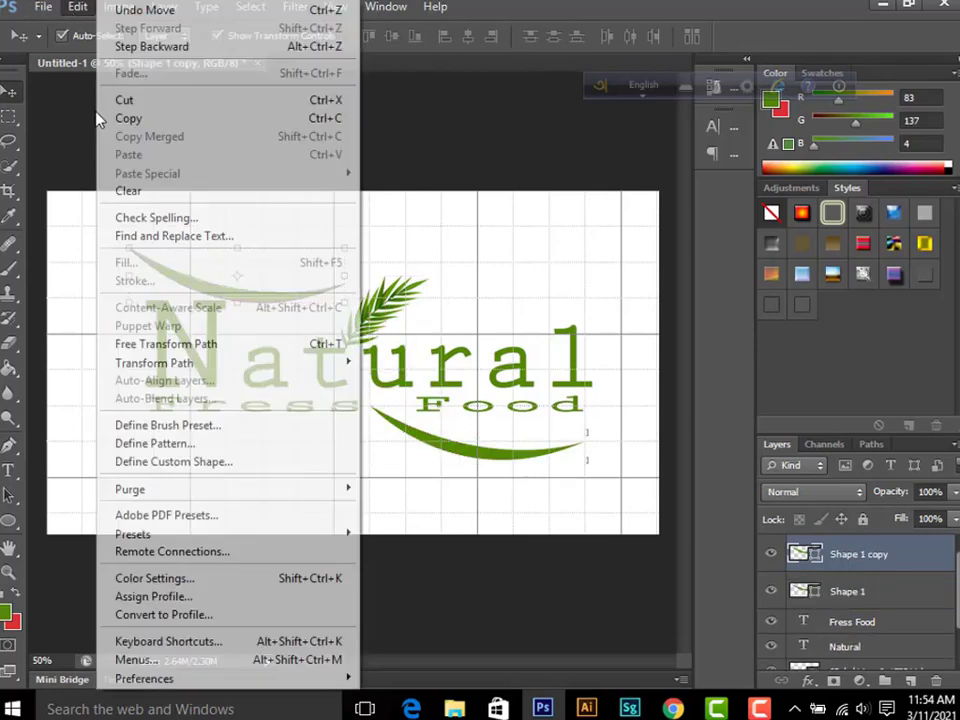
{"action": "left_click", "coordinate": [420, 569]}
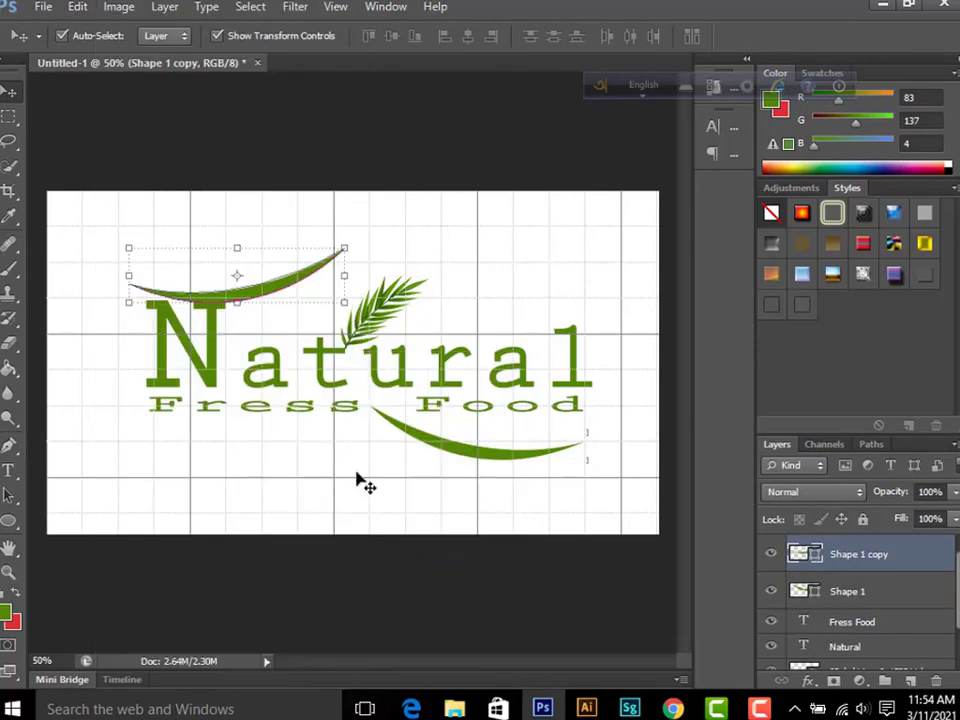
{"action": "left_click", "coordinate": [42, 7]}
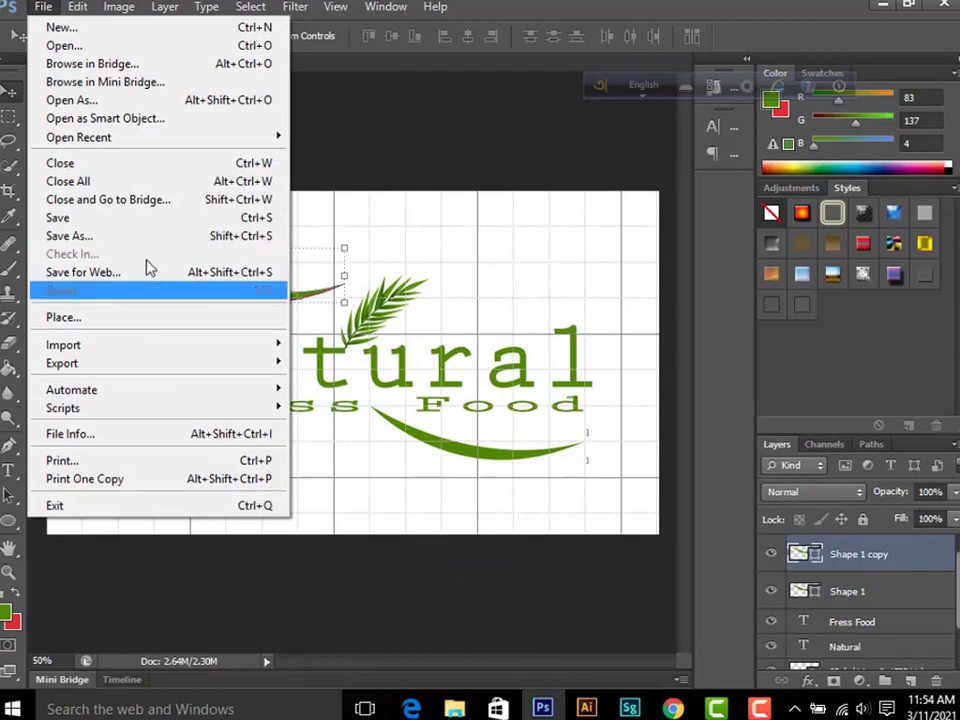
{"action": "left_click", "coordinate": [432, 588]}
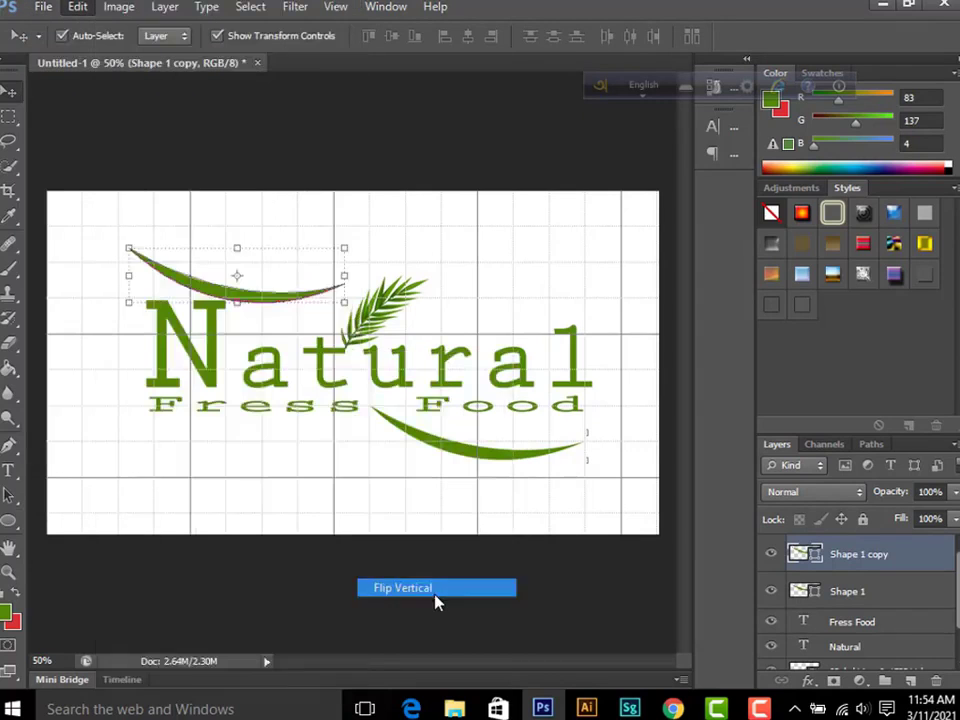
- Rotate and nudge the arch into place over the N
{"action": "mouse_move", "coordinate": [356, 246]}
{"action": "left_mouse_down"}
{"action": "mouse_move", "coordinate": [366, 282]}
{"action": "mouse_move", "coordinate": [372, 276]}
{"action": "left_mouse_up"}
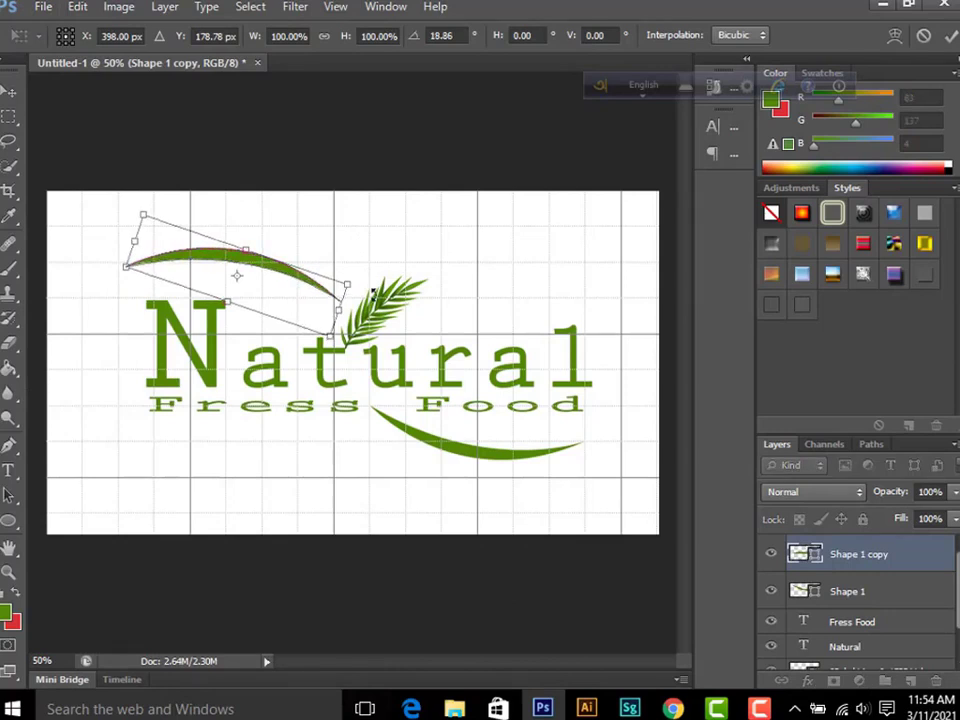
{"action": "key", "text": "shift+Right"}
{"action": "key", "text": "shift+Right"}
{"action": "key", "text": "shift+Right"}
{"action": "key", "text": "Down"}
{"action": "key", "text": "Down"}
{"action": "key", "text": "Down"}
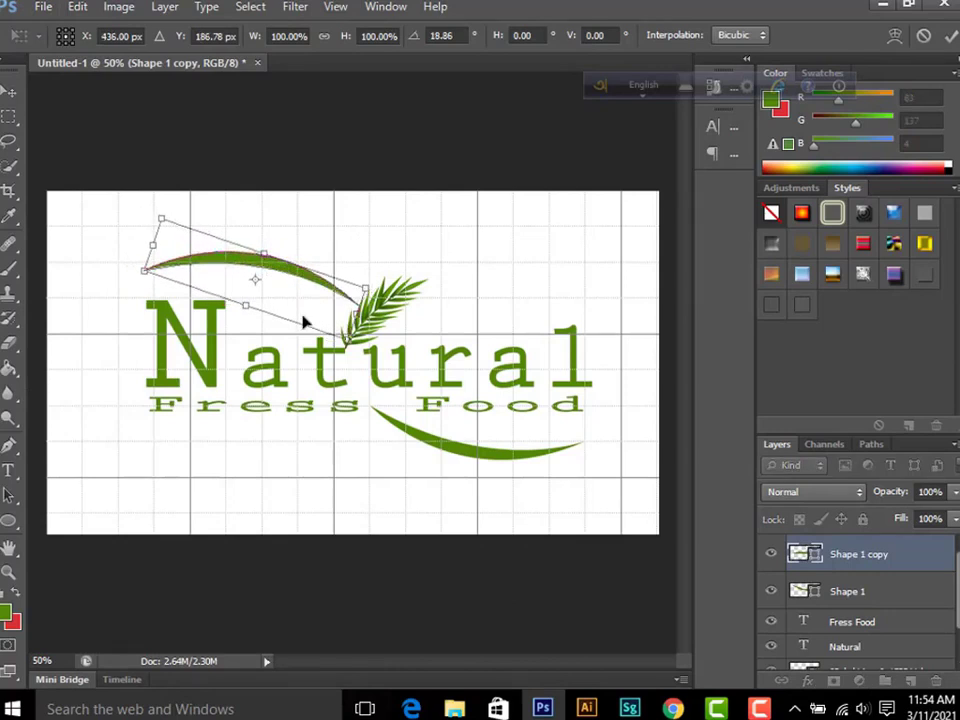
{"action": "left_click_drag", "start_coordinate": [217, 262], "coordinate": [211, 263]}
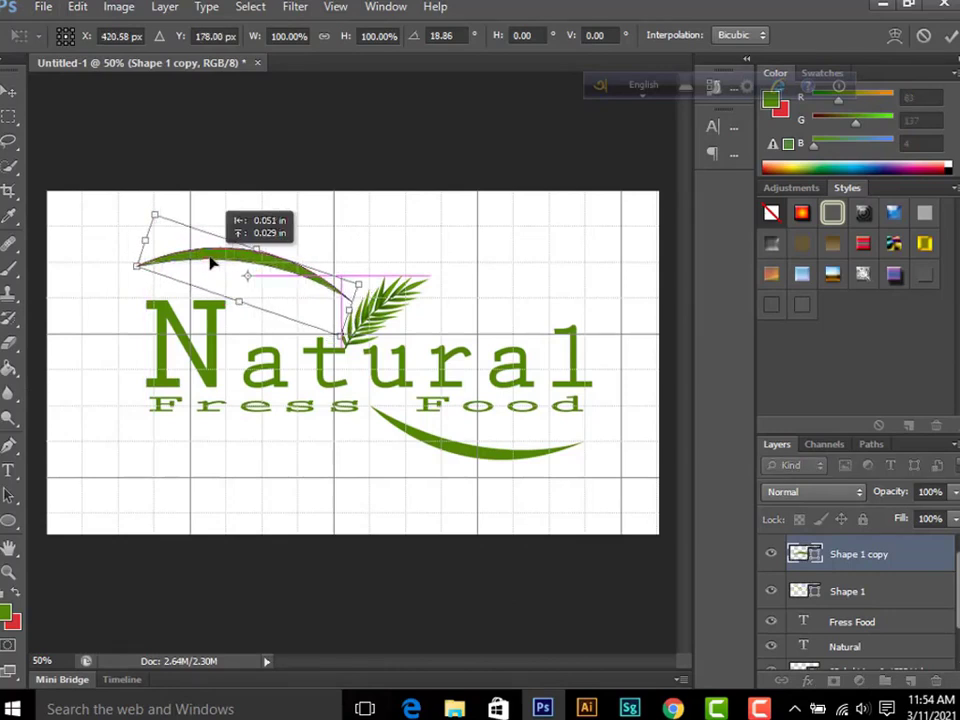
{"action": "key", "text": "Return"}
{"action": "left_click", "coordinate": [349, 591]}
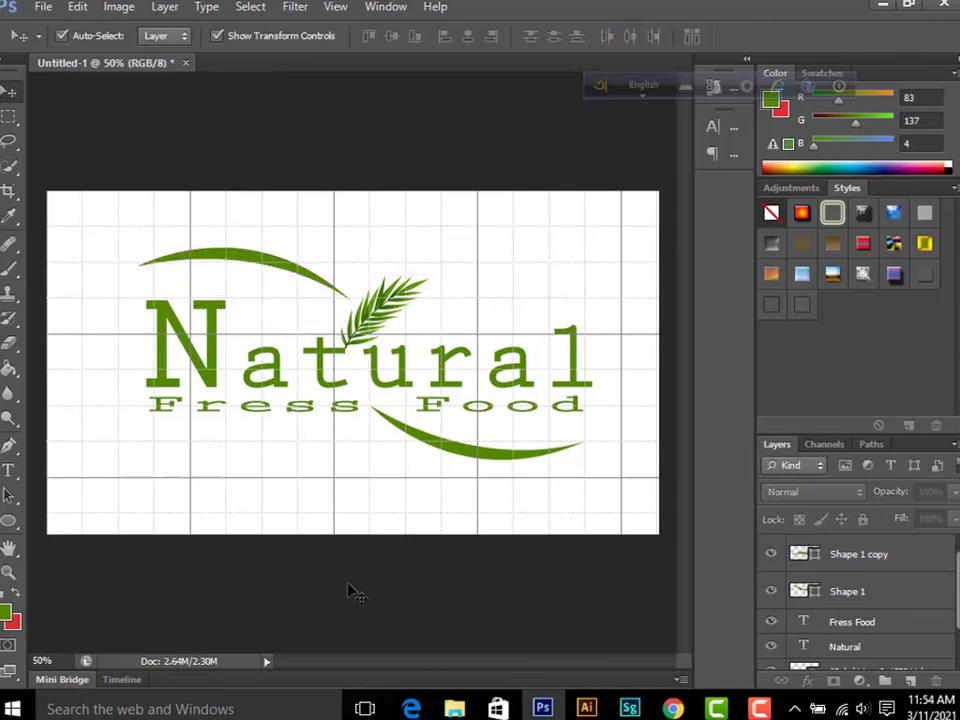
- Lower the upper arch slightly and add a duplicate arch just below it
{"action": "left_click", "coordinate": [262, 259]}
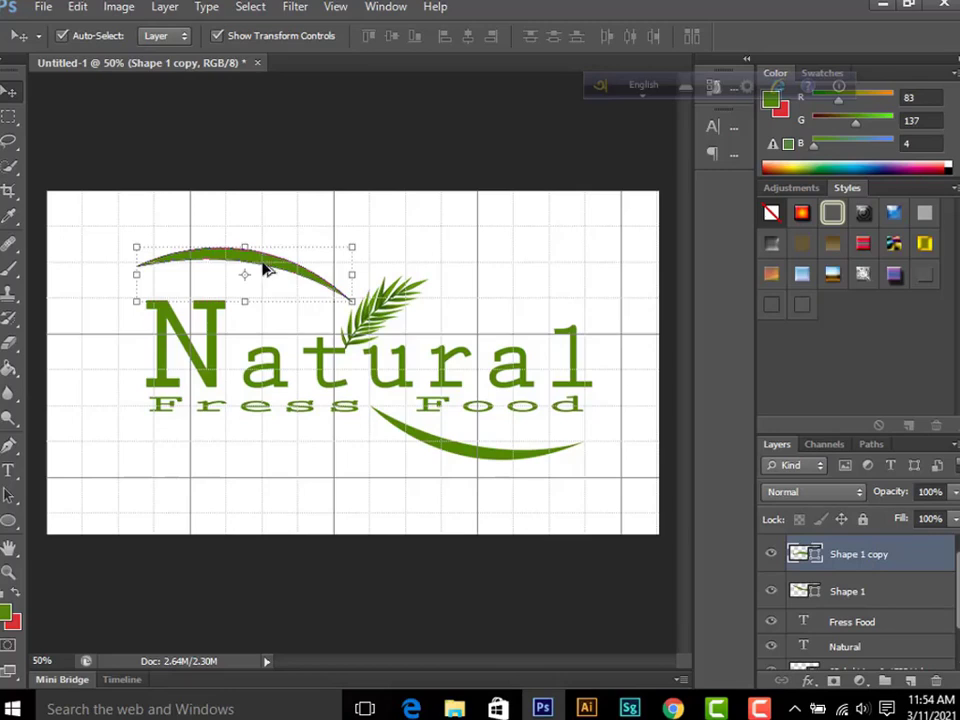
{"action": "mouse_move", "coordinate": [265, 270]}
{"action": "left_mouse_down"}
{"action": "mouse_move", "coordinate": [263, 259]}
{"action": "mouse_move", "coordinate": [256, 286]}
{"action": "left_mouse_up"}
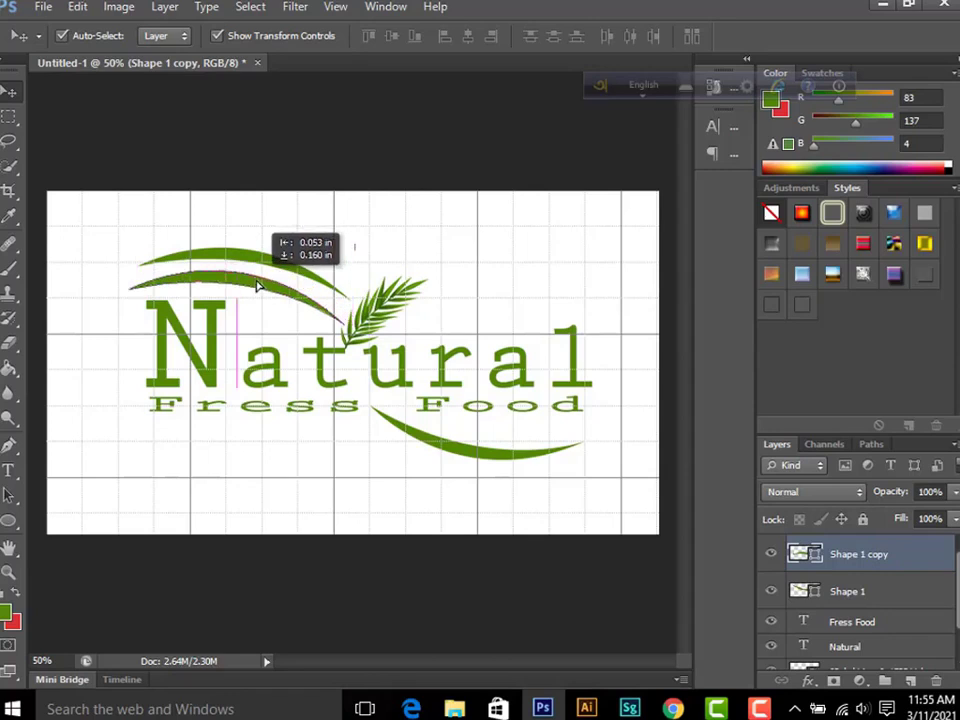
{"action": "key", "text": "ctrl+j"}
{"action": "left_click_drag", "start_coordinate": [454, 454], "coordinate": [466, 443]}
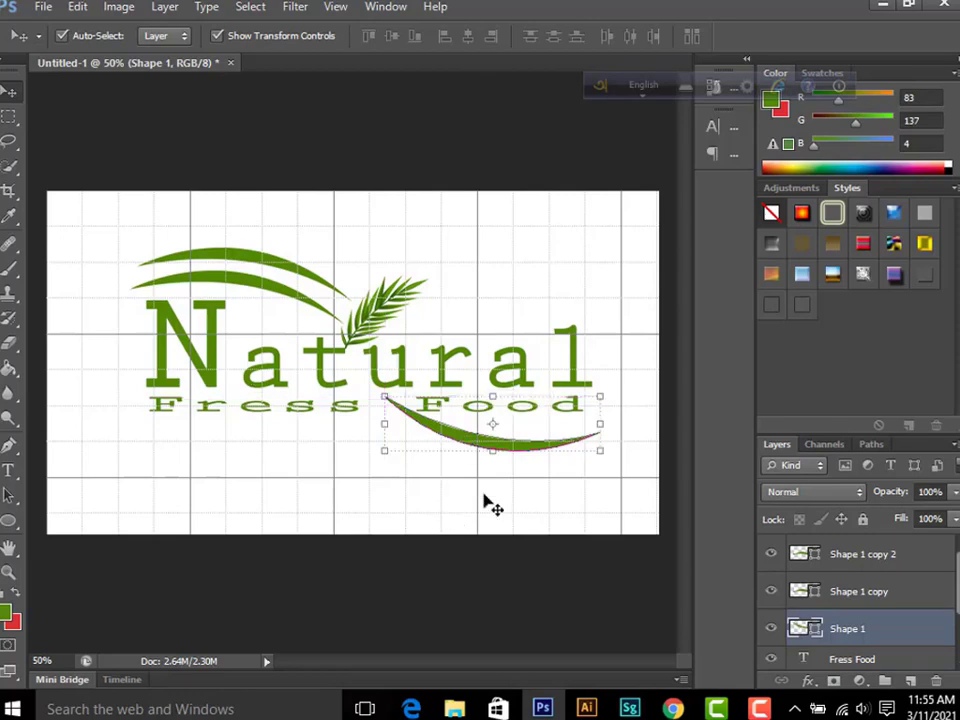
- Alt-drag a copy of the lower crescent just beneath it as Shape 1 copy 3
{"action": "left_click", "coordinate": [485, 456]}
{"action": "left_click_drag", "start_coordinate": [485, 456], "coordinate": [483, 475]}
{"action": "left_click", "coordinate": [490, 575]}
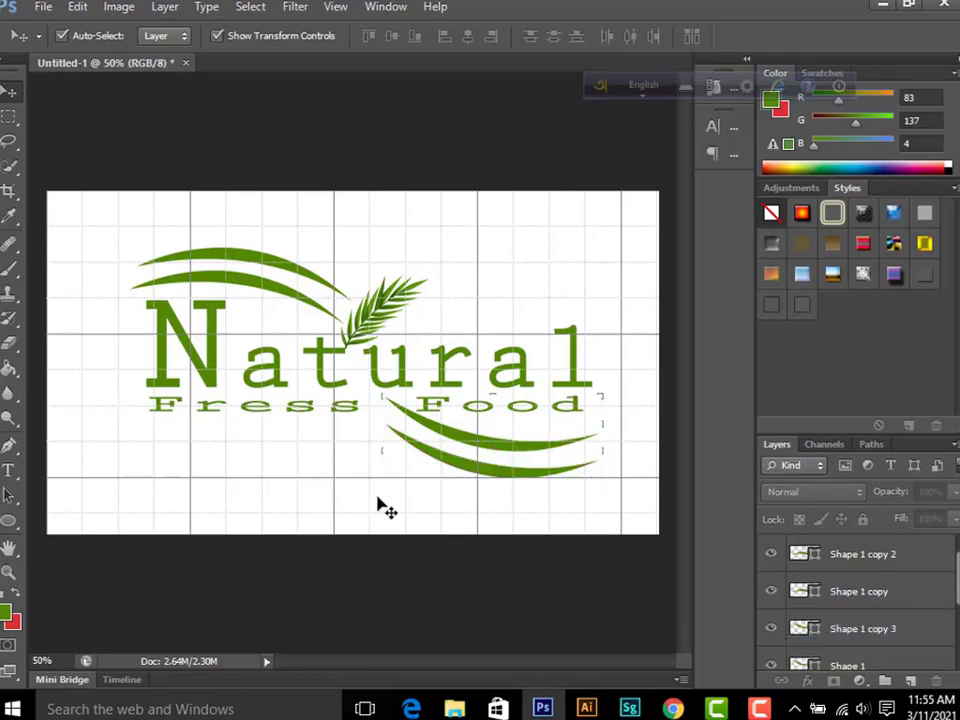
{"action": "left_click", "coordinate": [461, 471]}
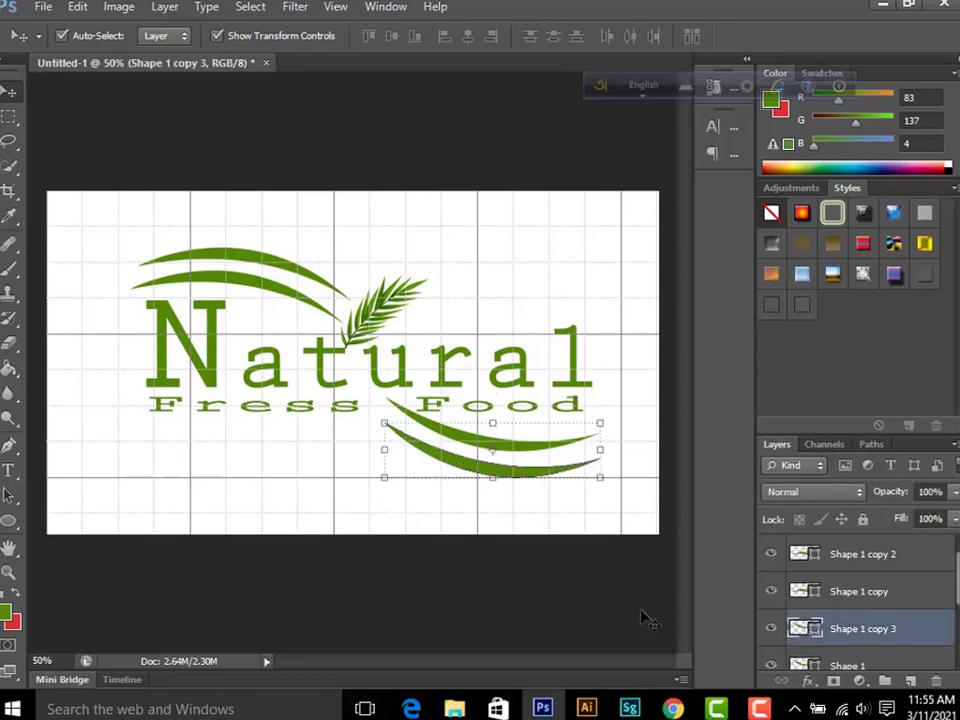
- Colour the lowest crescent under Food bright green 8ae603
{"action": "double_click", "coordinate": [818, 632]}
{"action": "left_click", "coordinate": [778, 328]}
{"action": "left_click", "coordinate": [782, 269]}
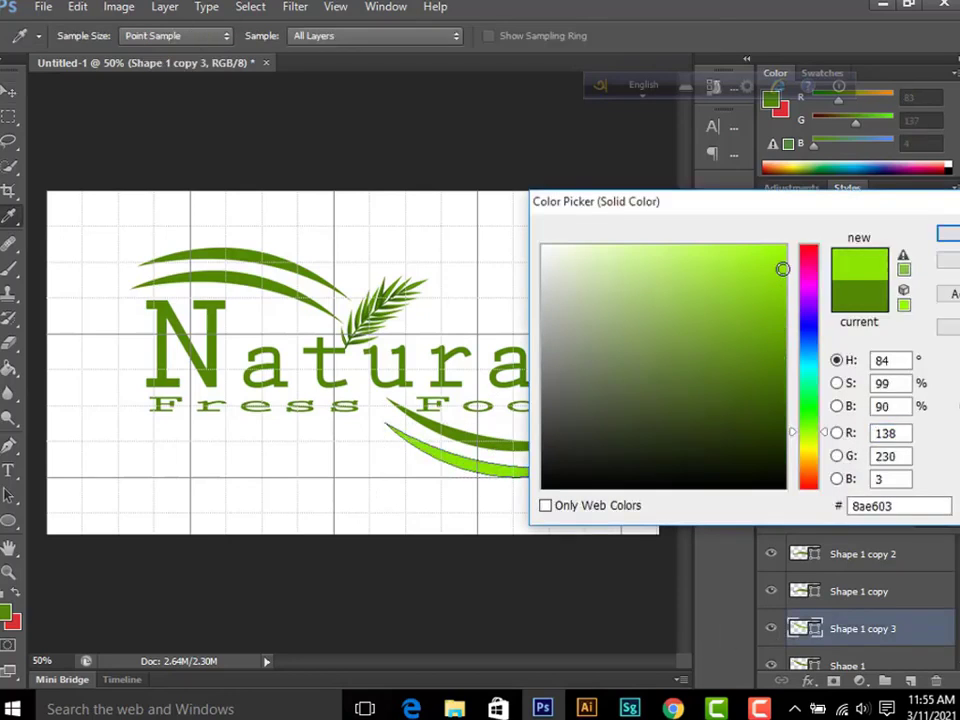
{"action": "left_click", "coordinate": [946, 233]}
- Give the top arch over Natural the same light green, sampled from the crescent
{"action": "left_click", "coordinate": [280, 266]}
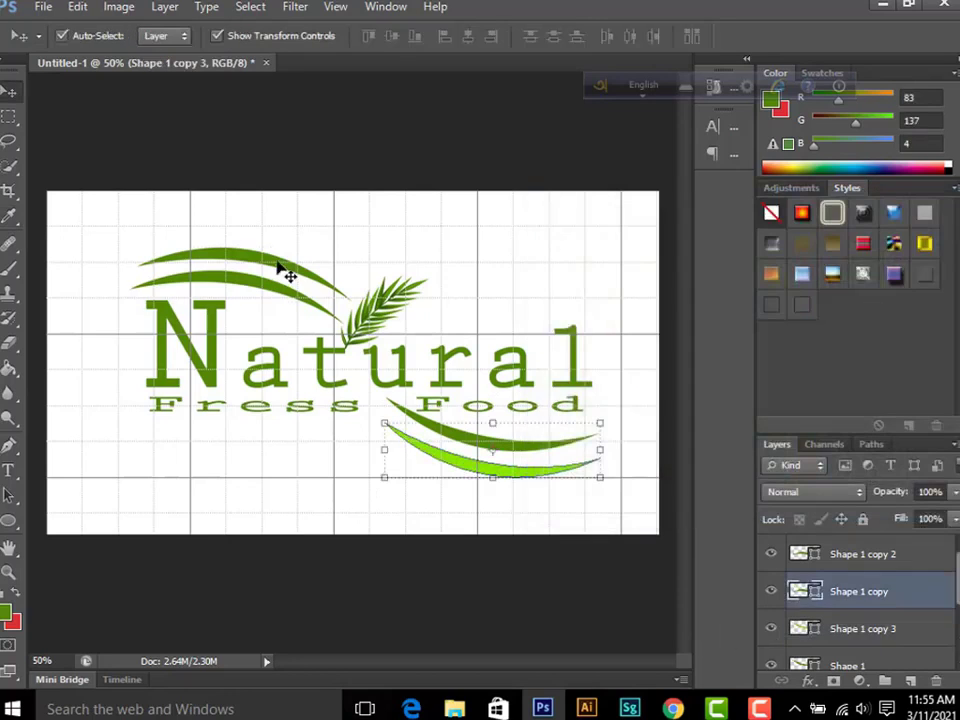
{"action": "double_click", "coordinate": [813, 592]}
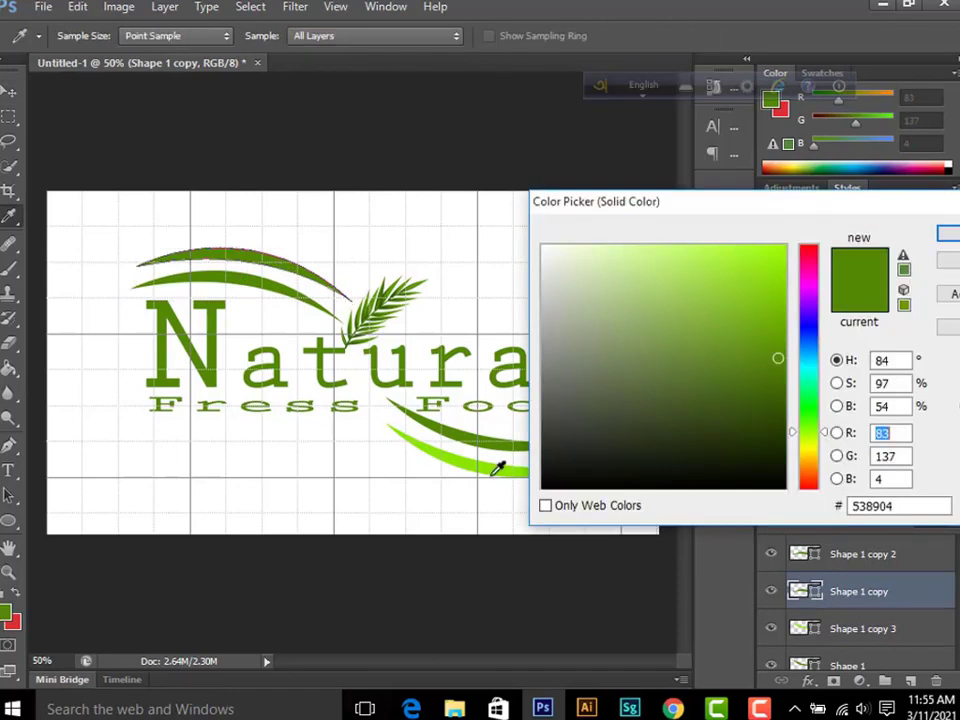
{"action": "left_click", "coordinate": [500, 463]}
{"action": "left_click", "coordinate": [947, 236]}
{"action": "left_click", "coordinate": [622, 522]}
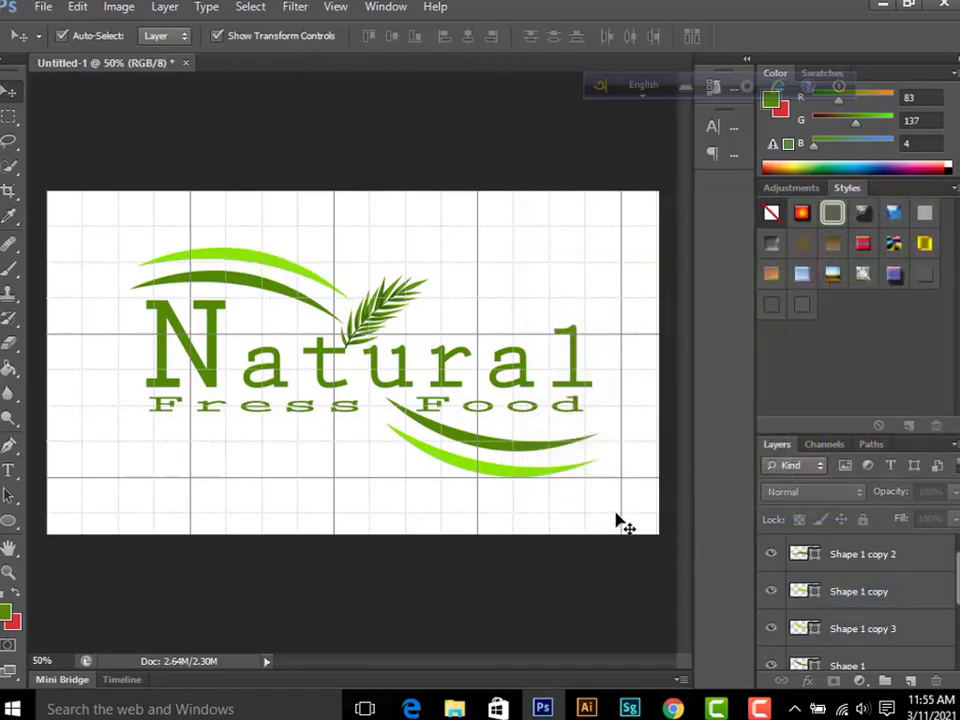
- Recolour the word Food bright cyan
{"action": "left_click", "coordinate": [8, 470]}
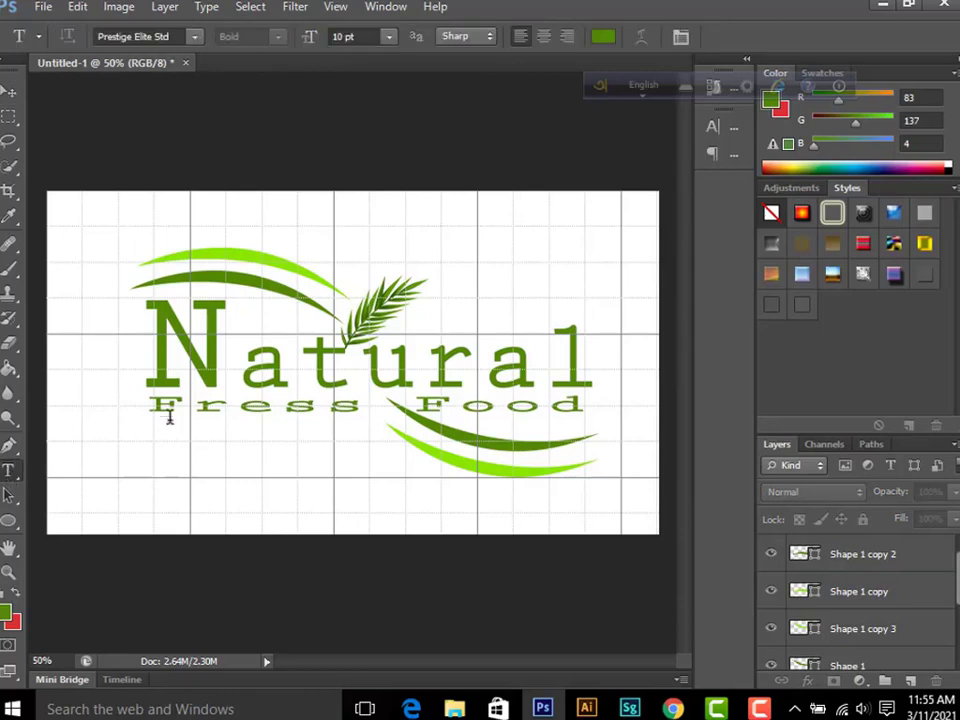
{"action": "left_click_drag", "start_coordinate": [414, 405], "coordinate": [590, 405]}
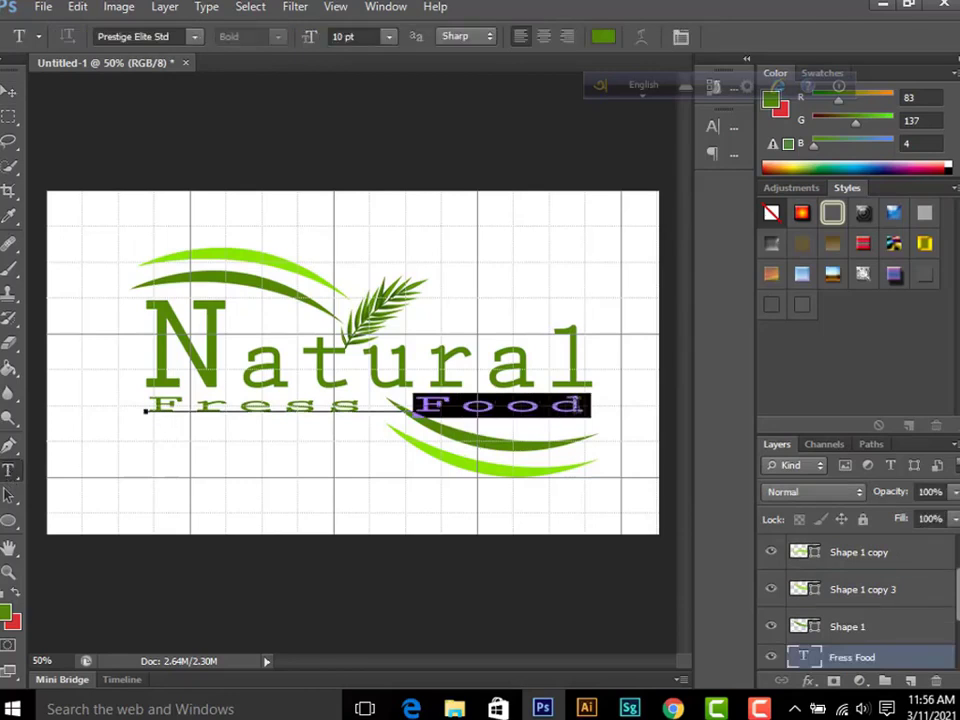
{"action": "left_click", "coordinate": [8, 612]}
{"action": "left_click_drag", "start_coordinate": [806, 377], "coordinate": [793, 315]}
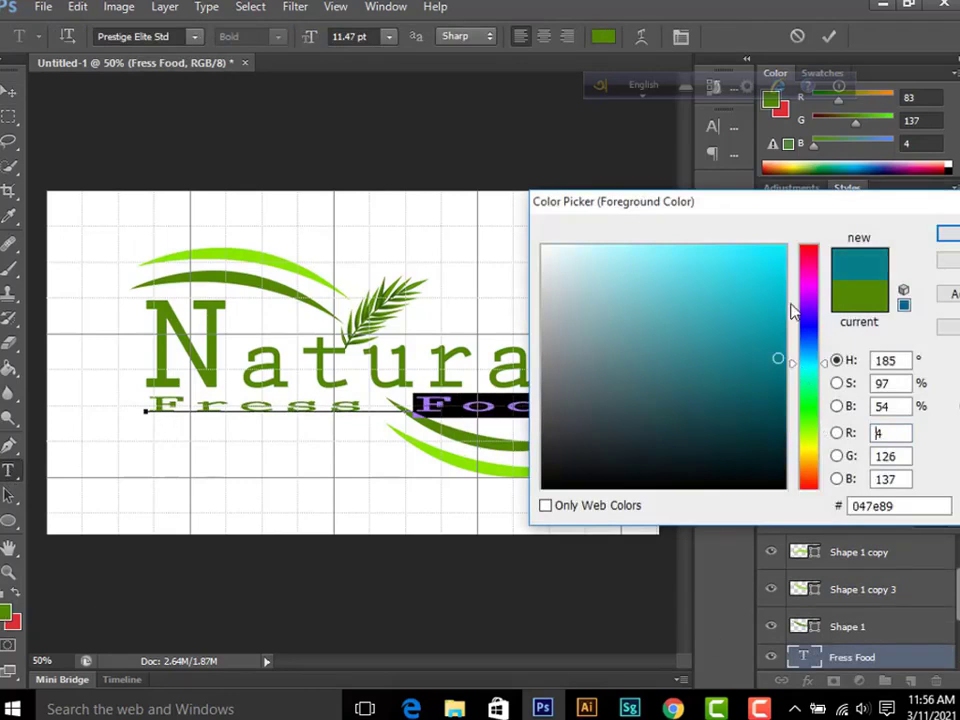
{"action": "left_click", "coordinate": [778, 255]}
{"action": "left_click", "coordinate": [943, 230]}
{"action": "left_click", "coordinate": [8, 90]}
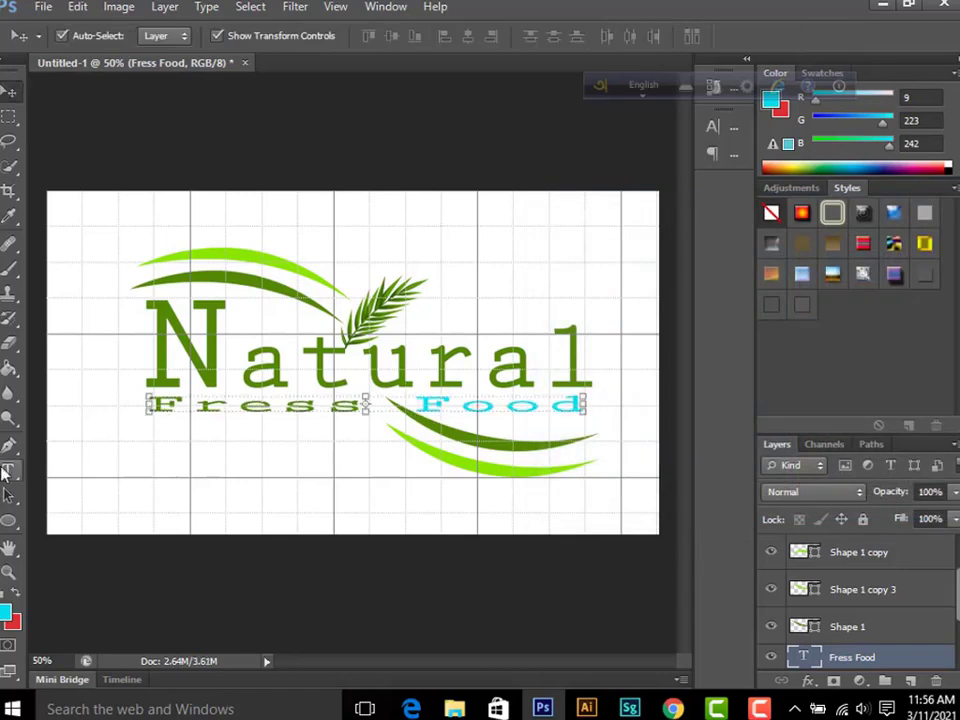
- Apply the same cyan to the word Fress
{"action": "left_click", "coordinate": [8, 470]}
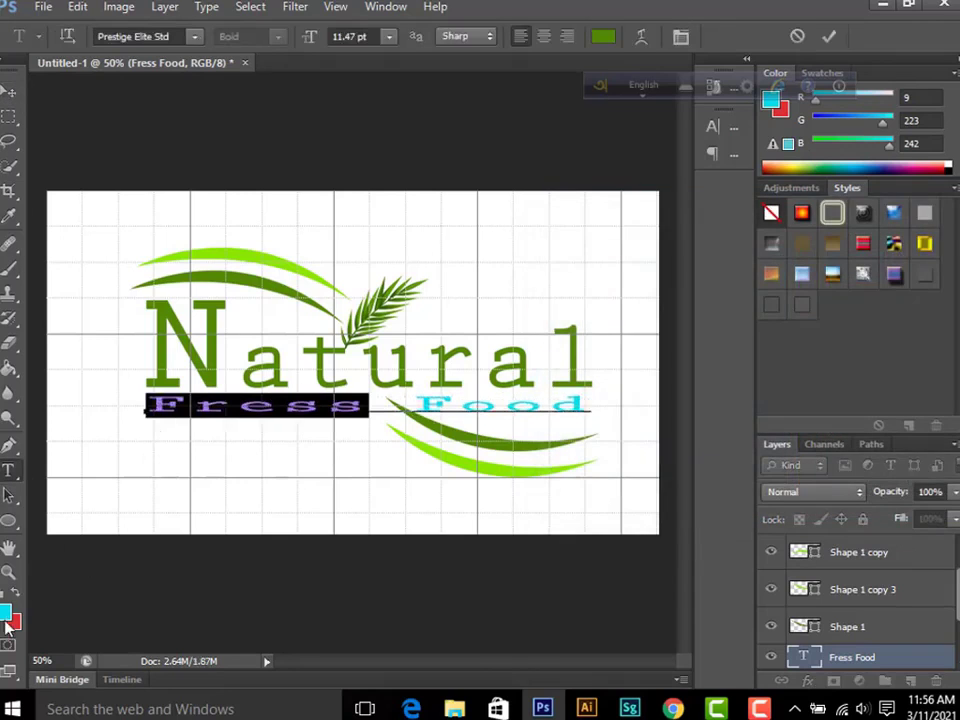
{"action": "left_click", "coordinate": [6, 614]}
{"action": "left_click", "coordinate": [938, 229]}
{"action": "left_click", "coordinate": [9, 91]}
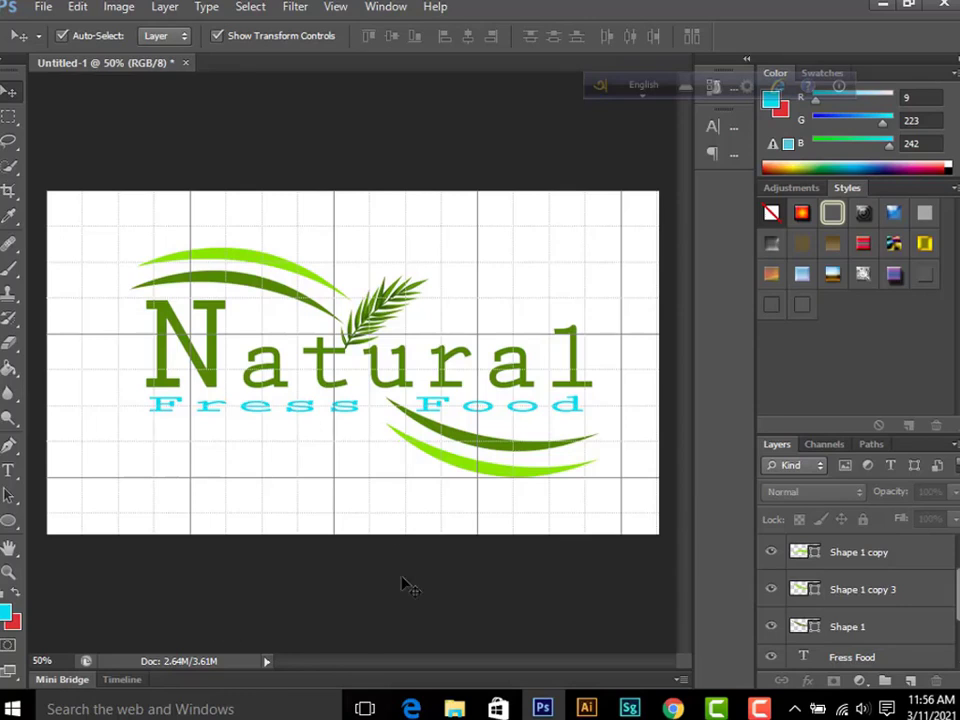
- Undo the logo resize and select the lower swoosh layers
{"action": "mouse_move", "coordinate": [96, 229]}
{"action": "left_mouse_down"}
{"action": "mouse_move", "coordinate": [463, 461]}
{"action": "mouse_move", "coordinate": [613, 510]}
{"action": "mouse_move", "coordinate": [512, 420]}
{"action": "mouse_move", "coordinate": [462, 391]}
{"action": "left_mouse_up"}
{"action": "key", "text": "ctrl+z"}
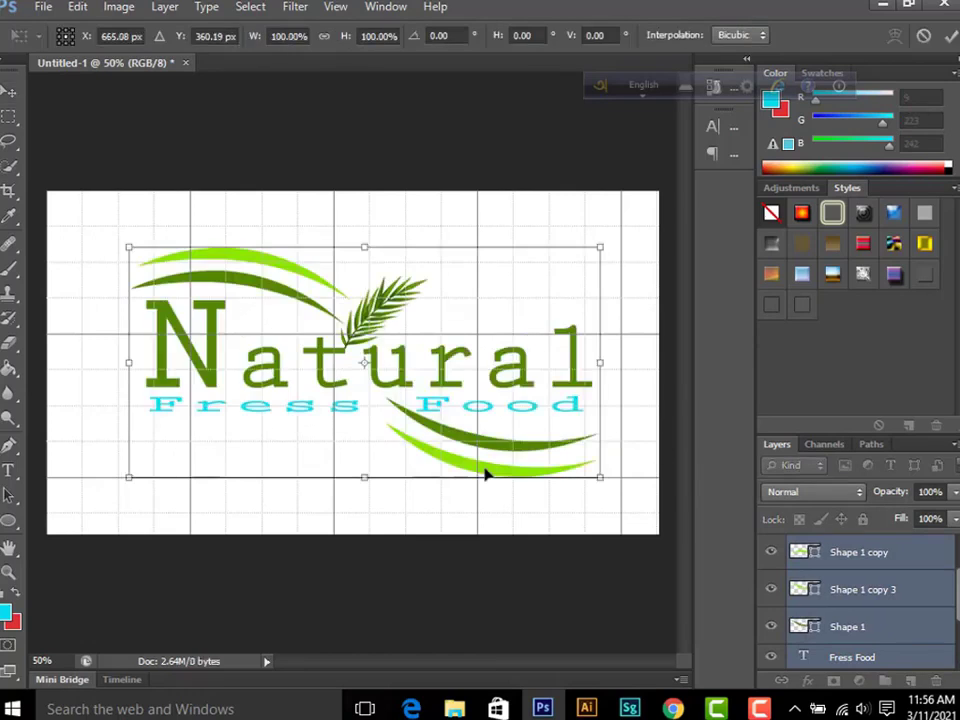
{"action": "key", "text": "Escape"}
{"action": "left_click", "coordinate": [506, 482]}
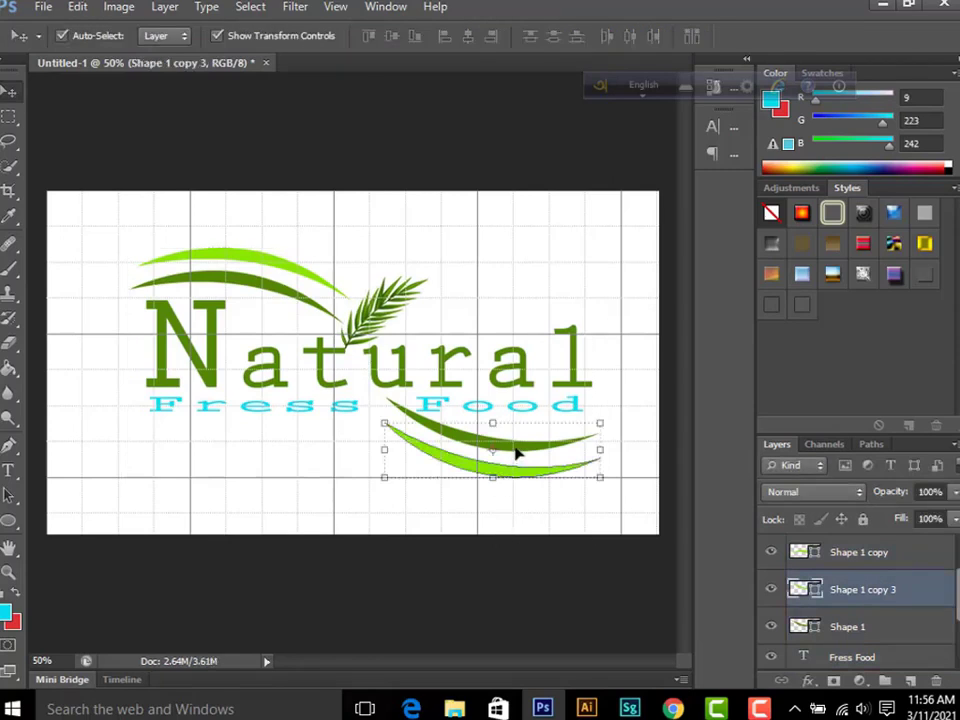
{"action": "left_click", "coordinate": [527, 531]}
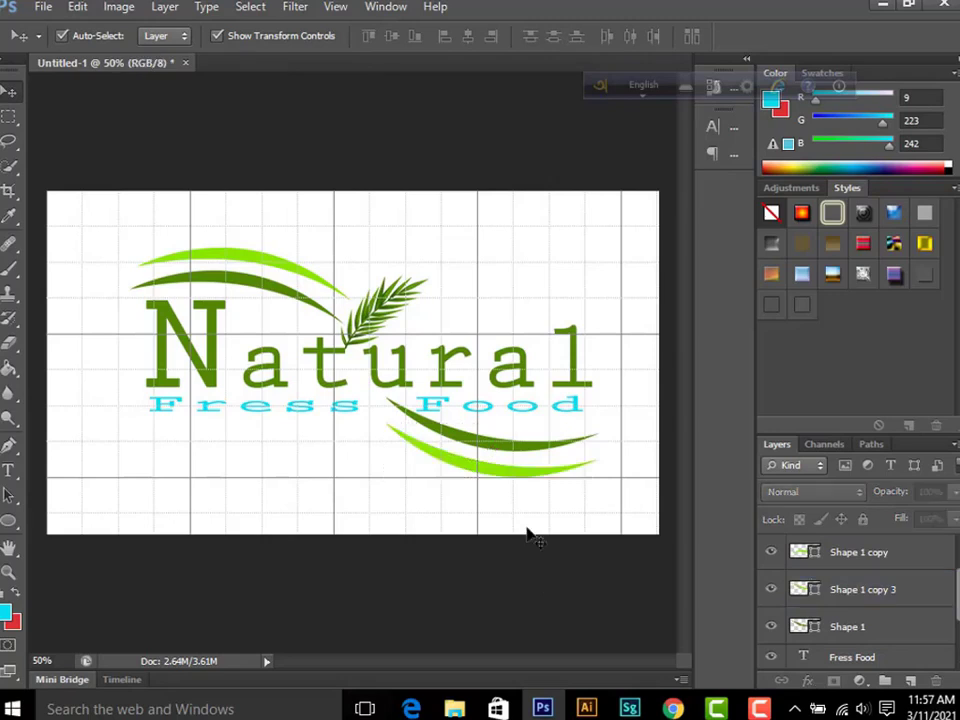
{"action": "left_click", "coordinate": [525, 478]}
{"action": "left_click", "coordinate": [518, 531]}
{"action": "left_click", "coordinate": [531, 454]}
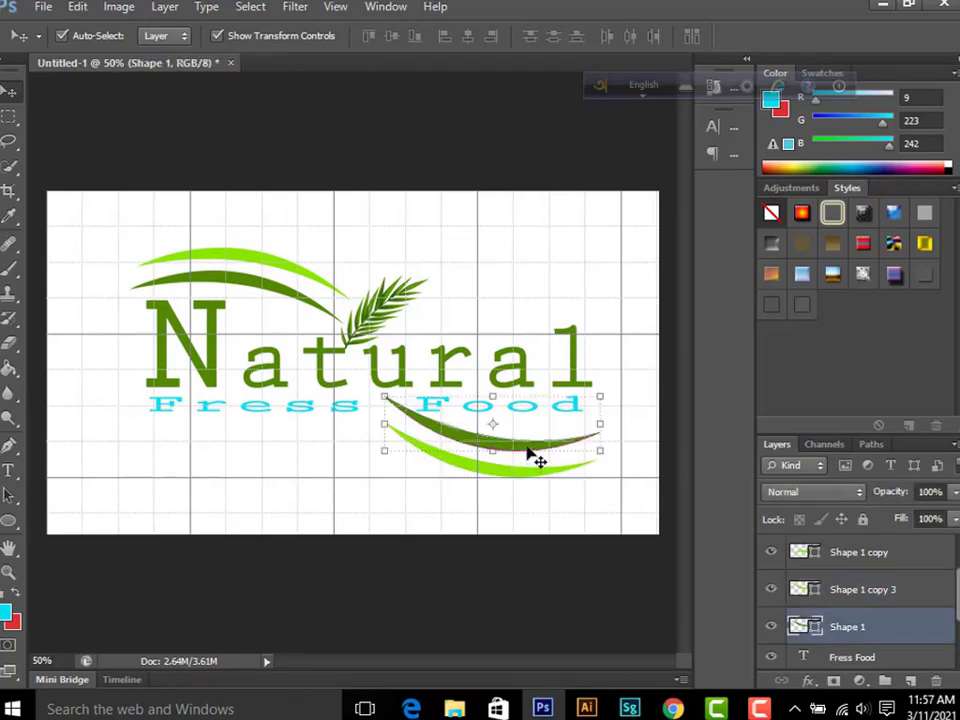
{"action": "left_click", "coordinate": [872, 594], "text": "shift"}
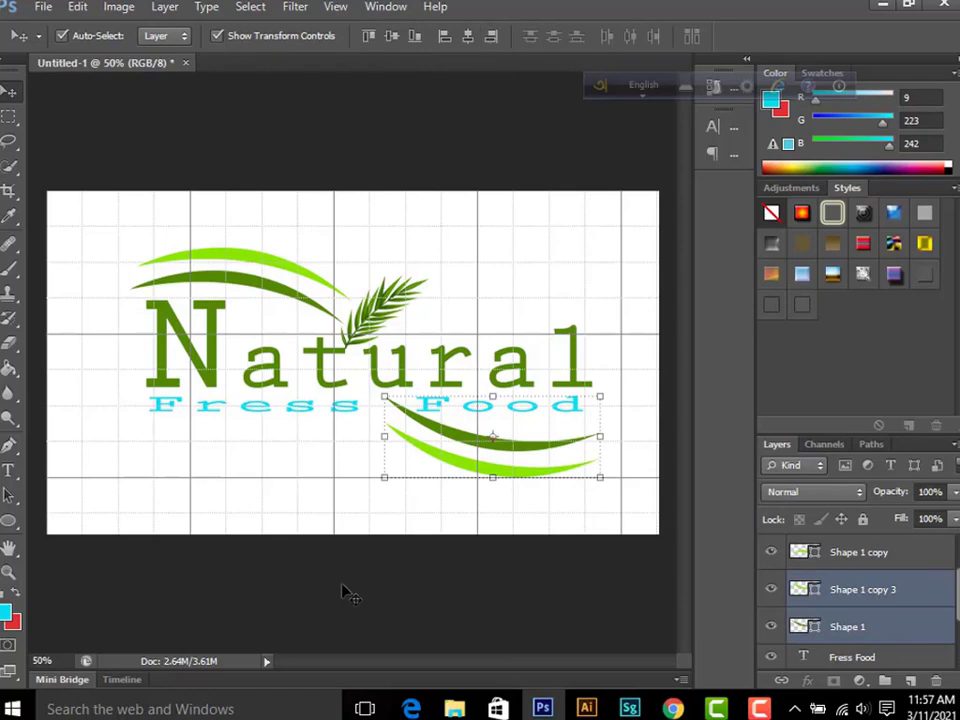
- Left-align the two upper swooshes, Shape 1 copy and Shape 1 copy 2
{"action": "left_click", "coordinate": [170, 285]}
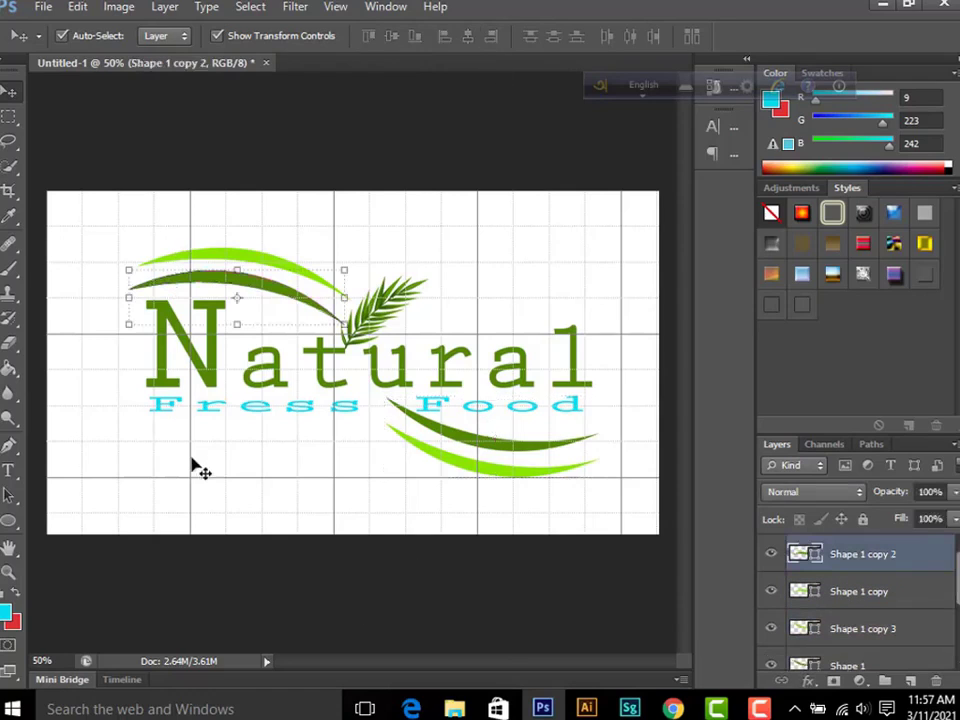
{"action": "left_click", "coordinate": [214, 264]}
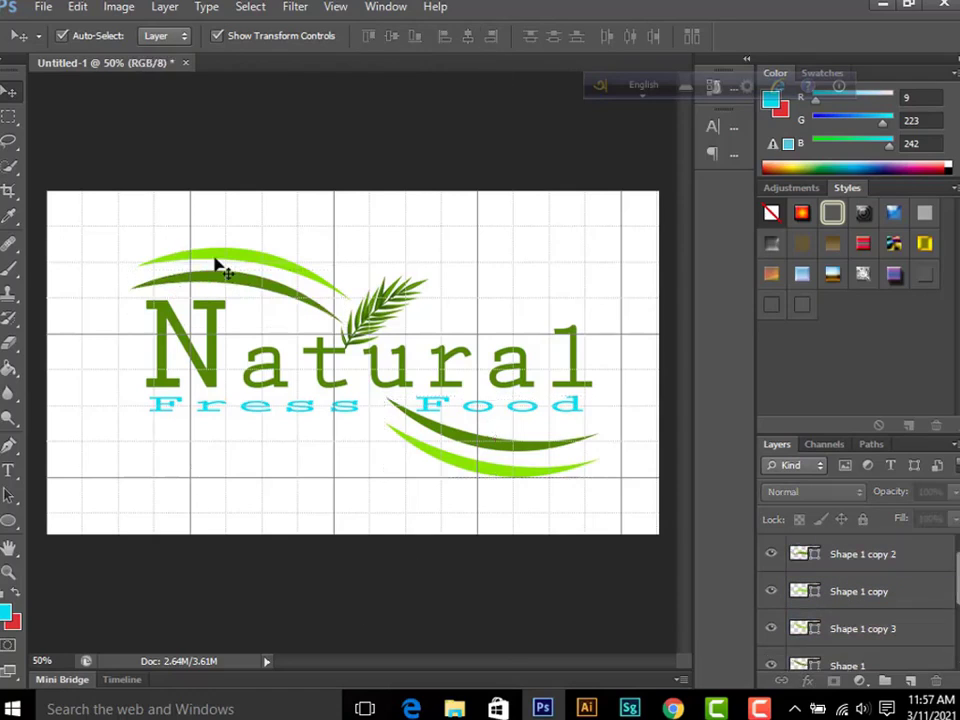
{"action": "left_click", "coordinate": [866, 566], "text": "shift"}
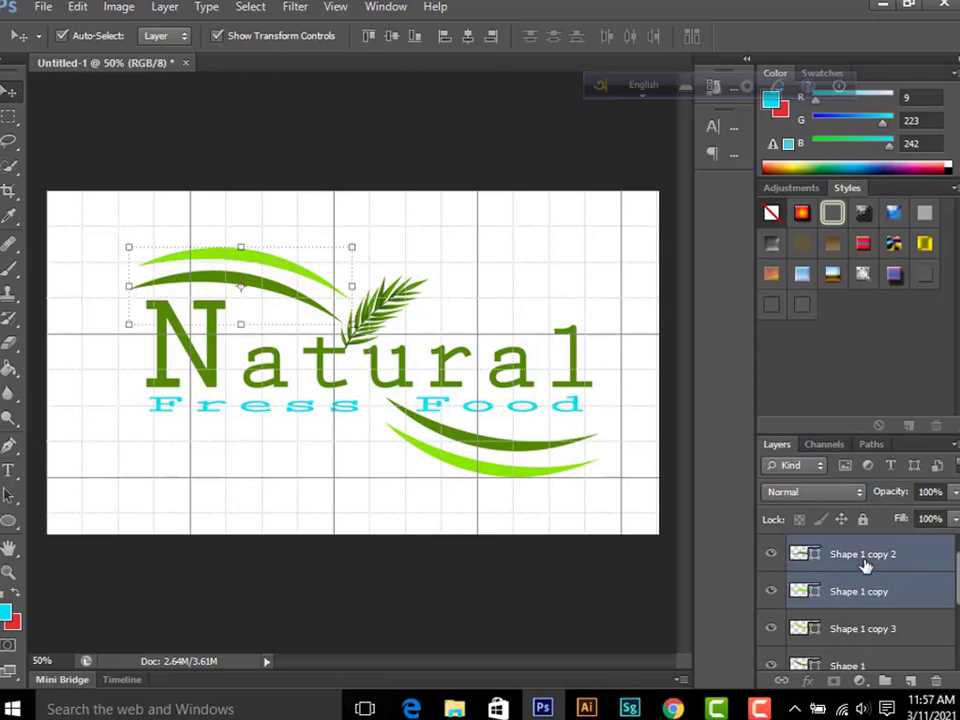
{"action": "left_click", "coordinate": [443, 37]}
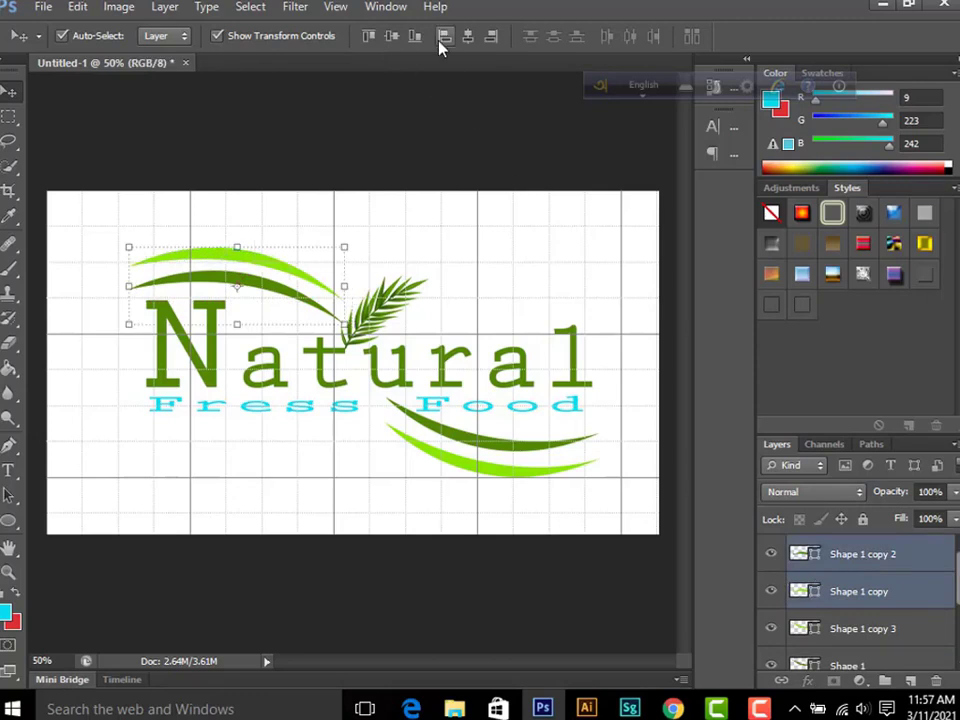
{"action": "left_click", "coordinate": [287, 601]}
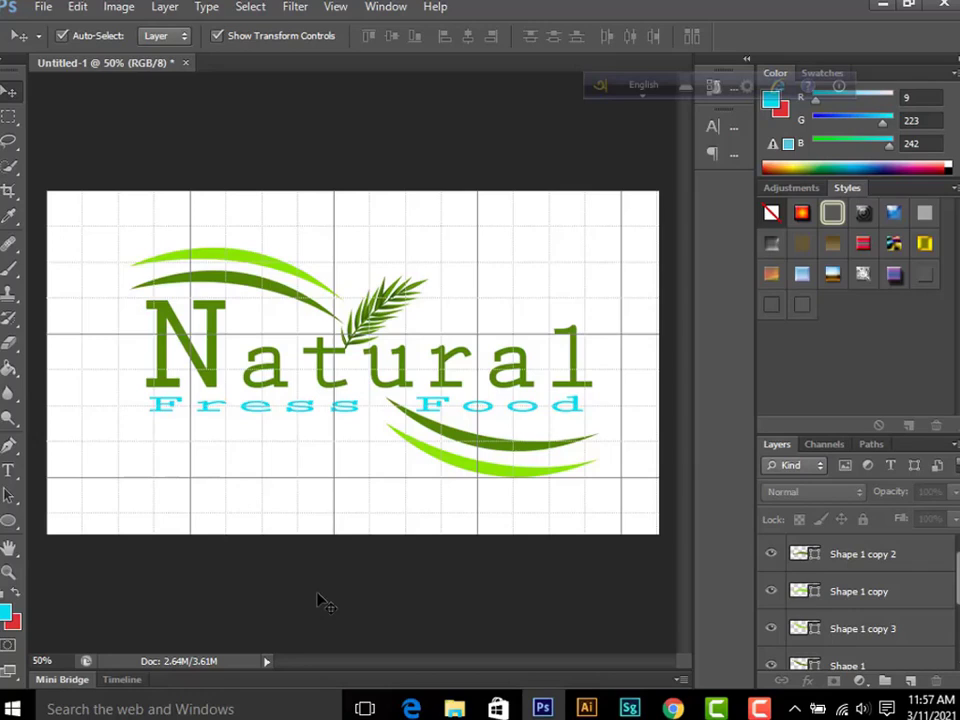
- Delete the Fress Food text layer, then restore it with undo
{"action": "left_click", "coordinate": [297, 412]}
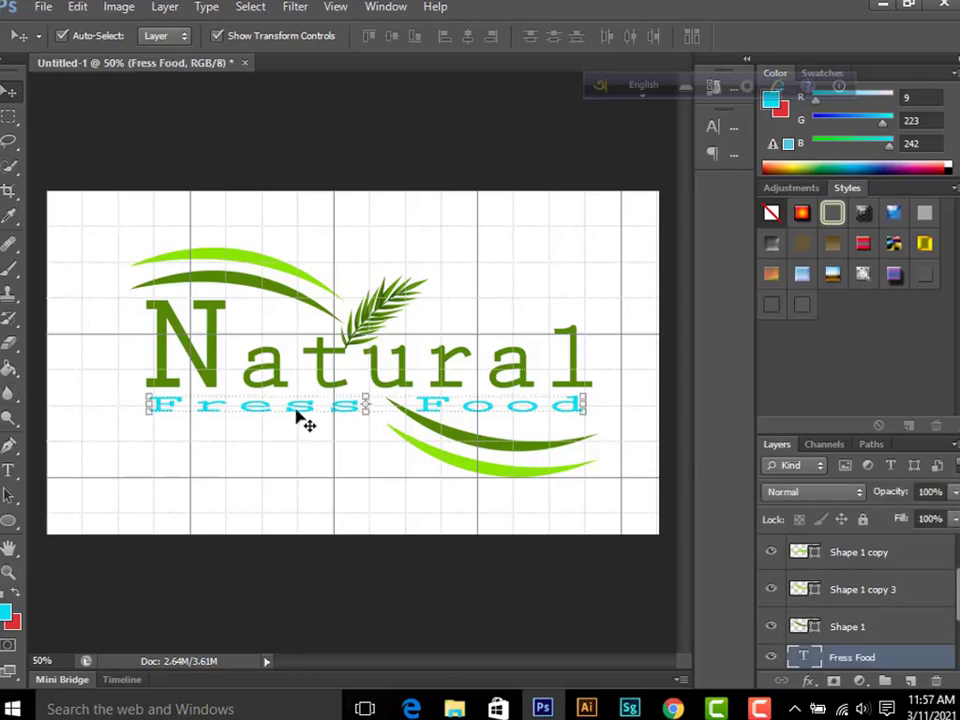
{"action": "key", "text": "Delete"}
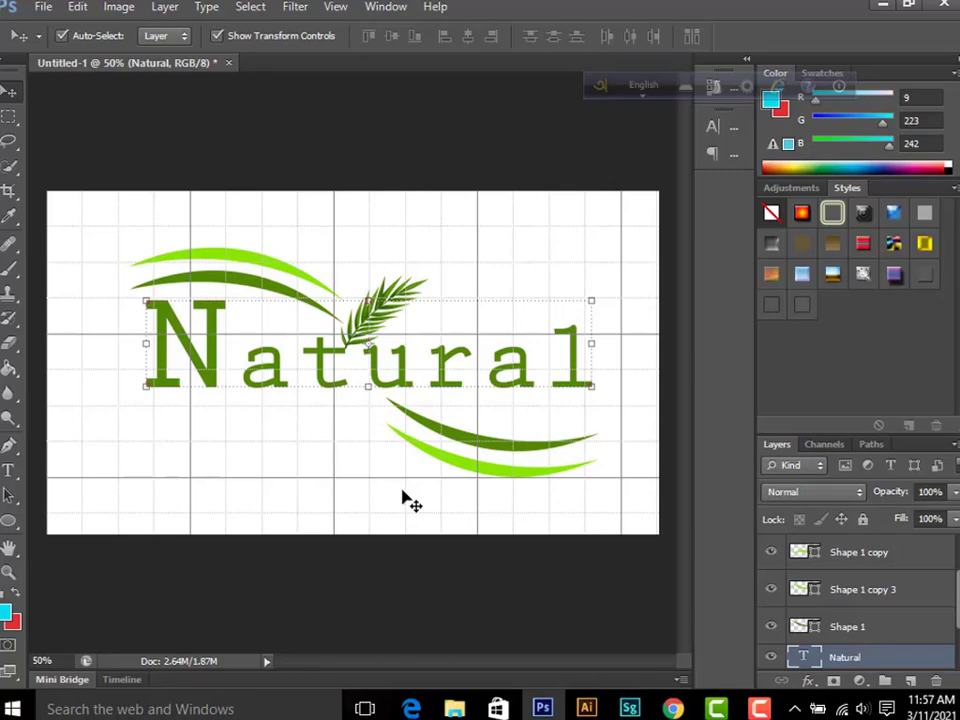
{"action": "key", "text": "ctrl+z"}
{"action": "left_click", "coordinate": [415, 588]}
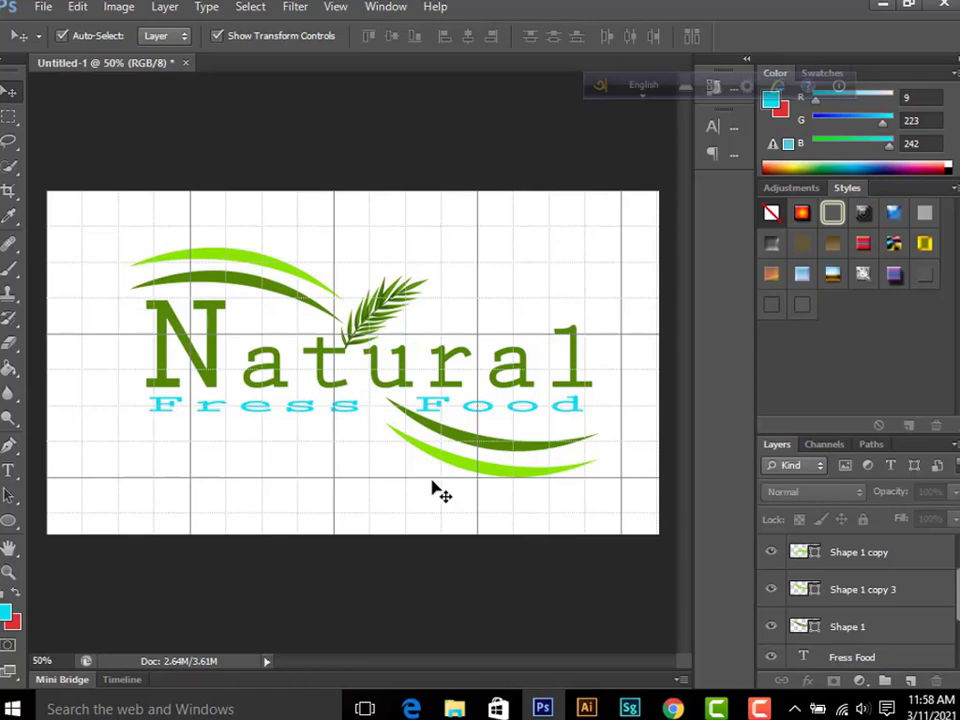
{"action": "left_click", "coordinate": [463, 450]}
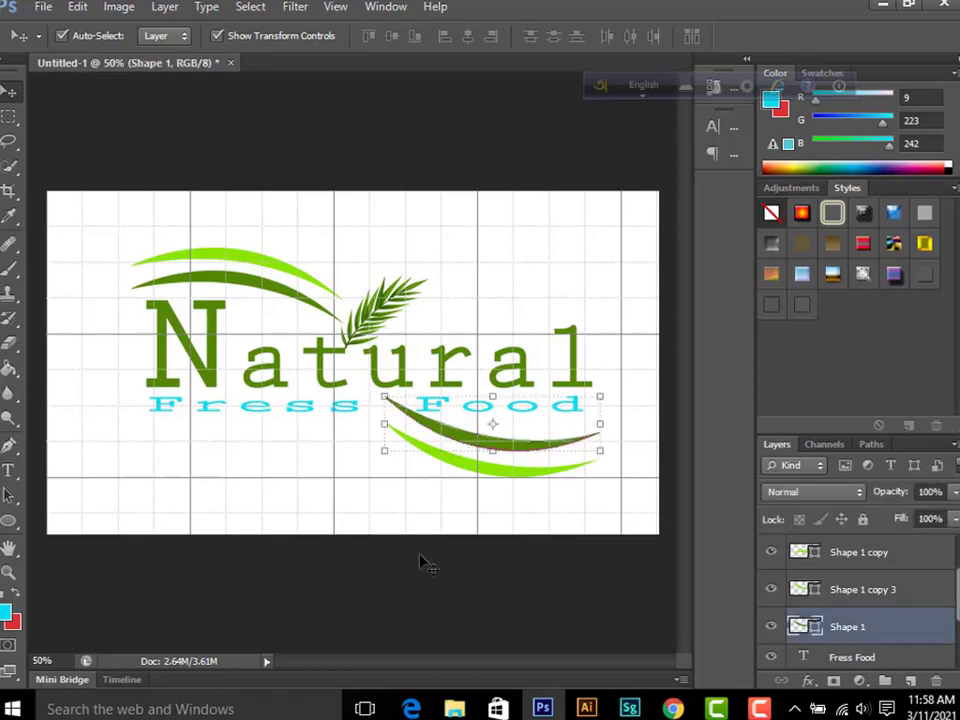
{"action": "left_click", "coordinate": [422, 563]}
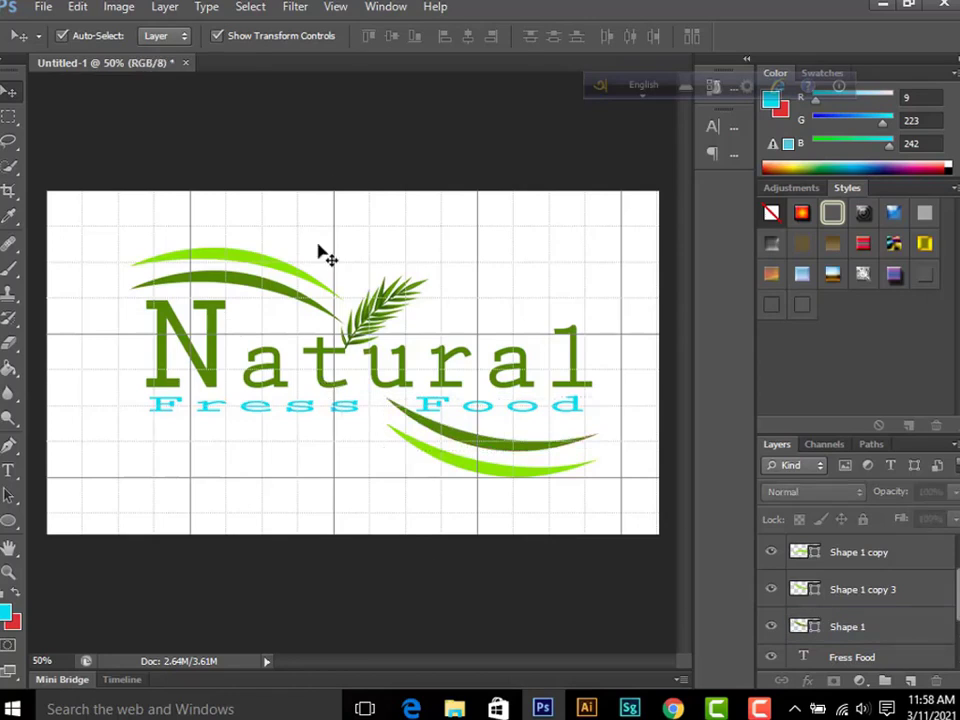
{"action": "left_click", "coordinate": [298, 7]}
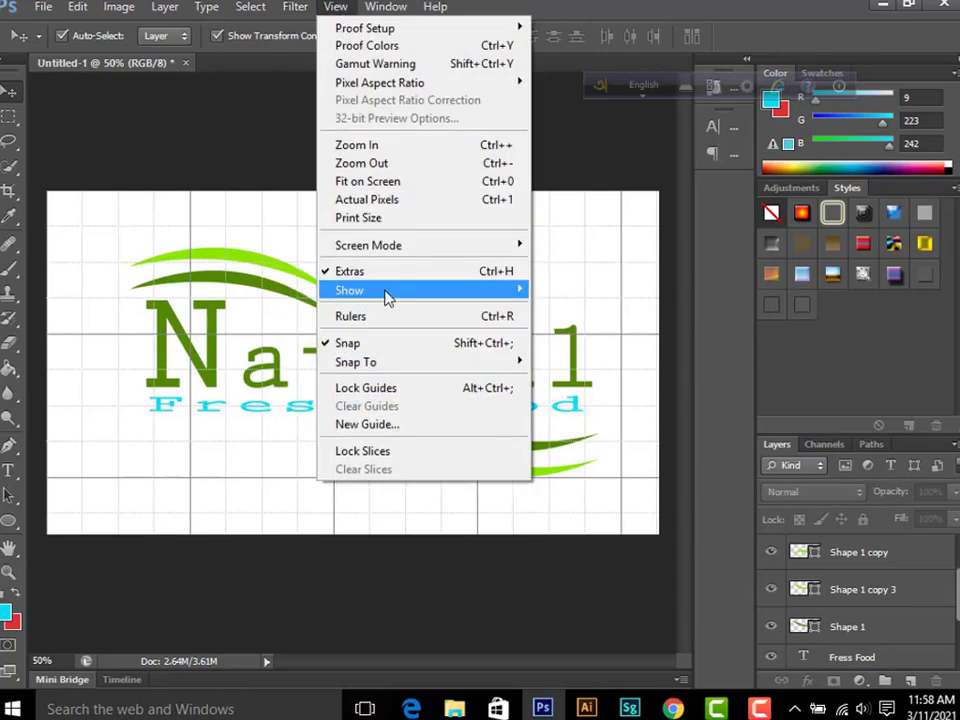
- Hide the grid and group all logo layers into Group 1
{"action": "mouse_move", "coordinate": [349, 290]}
{"action": "left_click", "coordinate": [588, 346]}
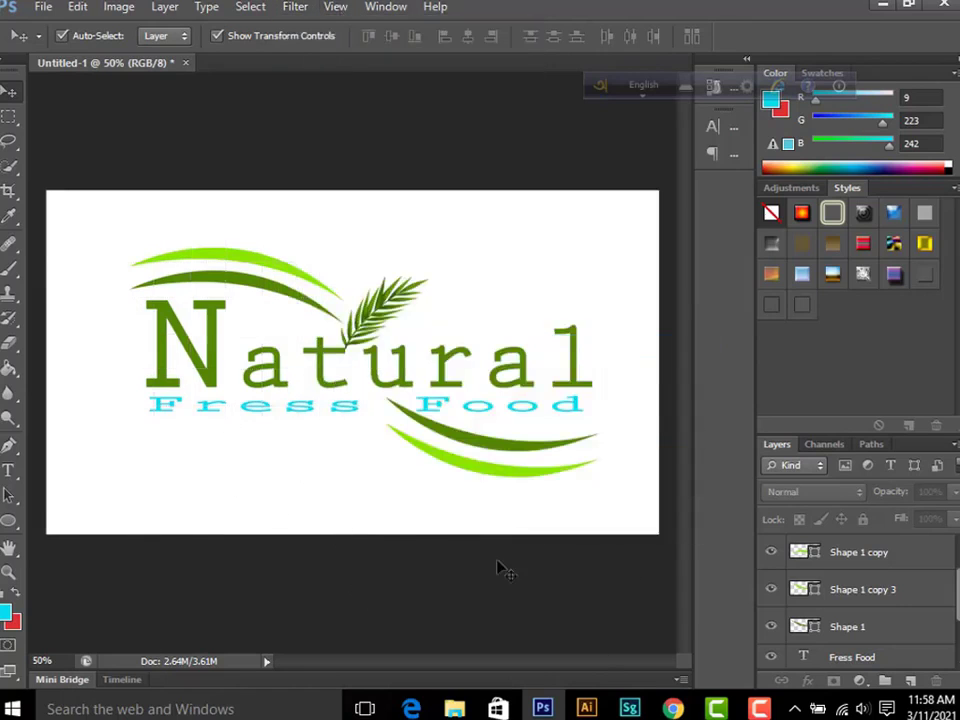
{"action": "scroll", "coordinate": [785, 585], "scroll_direction": "down", "scroll_amount": 2}
{"action": "key", "text": "ctrl+alt+a"}
{"action": "key", "text": "ctrl+g"}
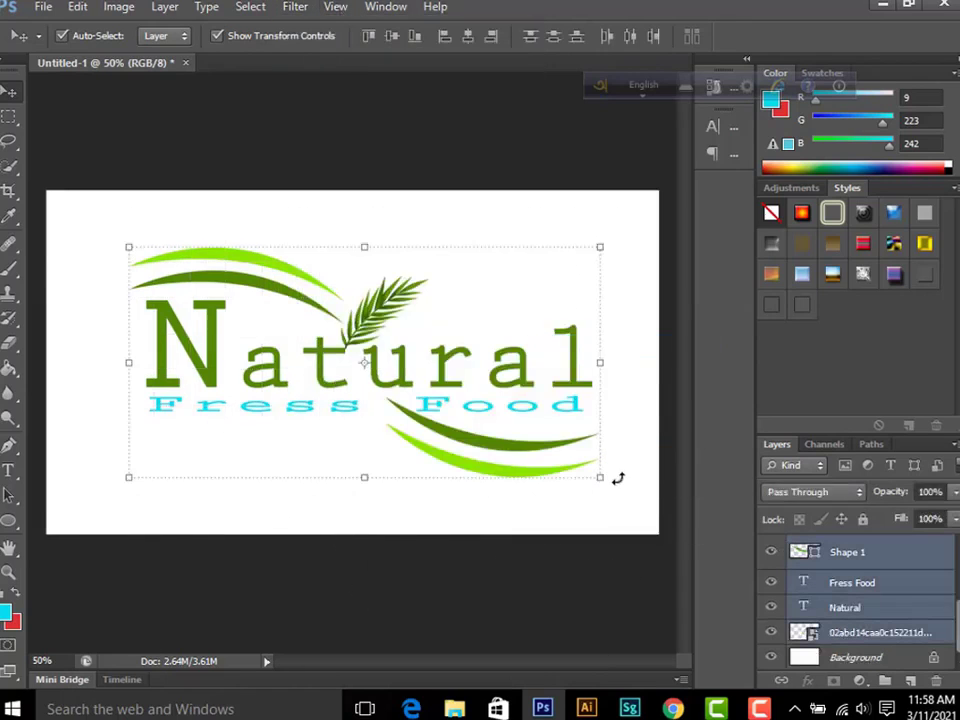
- Scale Group 1 down to about 53% in the canvas centre
{"action": "key", "text": "ctrl+t"}
{"action": "left_click_drag", "start_coordinate": [601, 476], "coordinate": [495, 410]}
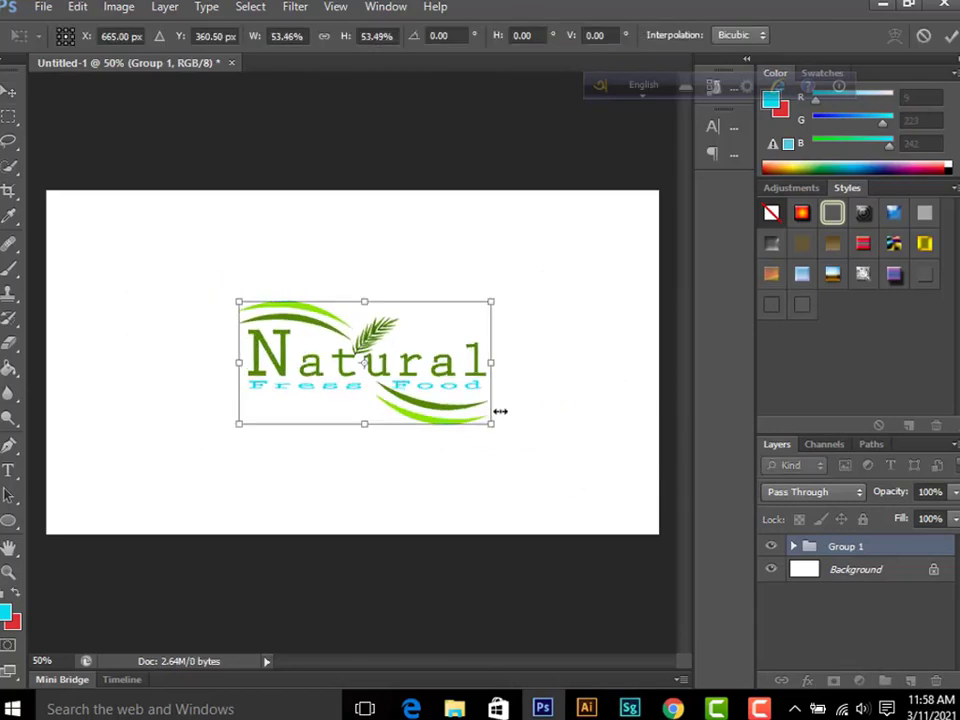
{"action": "key", "text": "Return"}
{"action": "left_click", "coordinate": [515, 553]}
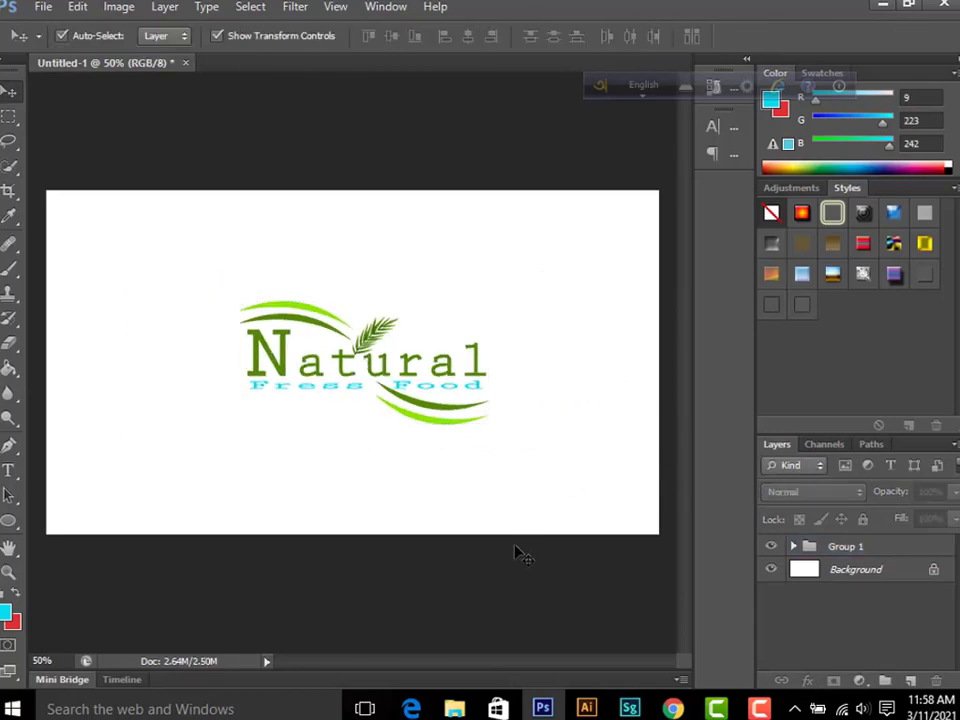
- Try black-to-white, red-to-cyan and colour-to-transparent gradient fills, then cancel to keep white
{"action": "left_click", "coordinate": [872, 566]}
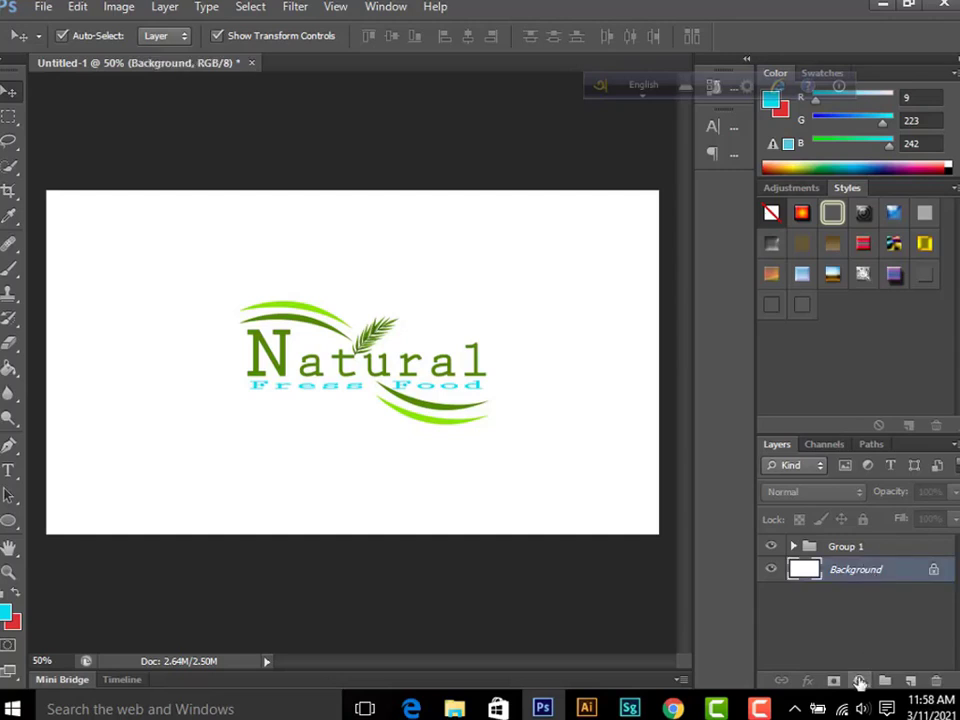
{"action": "left_click", "coordinate": [859, 681]}
{"action": "left_click", "coordinate": [836, 284]}
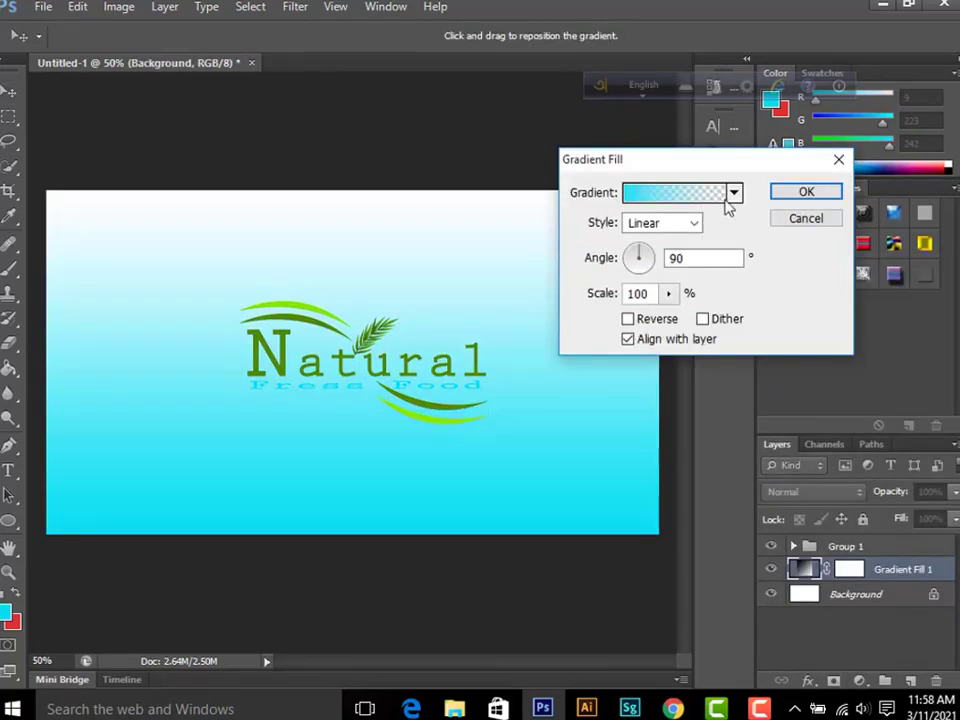
{"action": "left_click", "coordinate": [733, 194]}
{"action": "left_click", "coordinate": [648, 233]}
{"action": "left_click", "coordinate": [588, 233]}
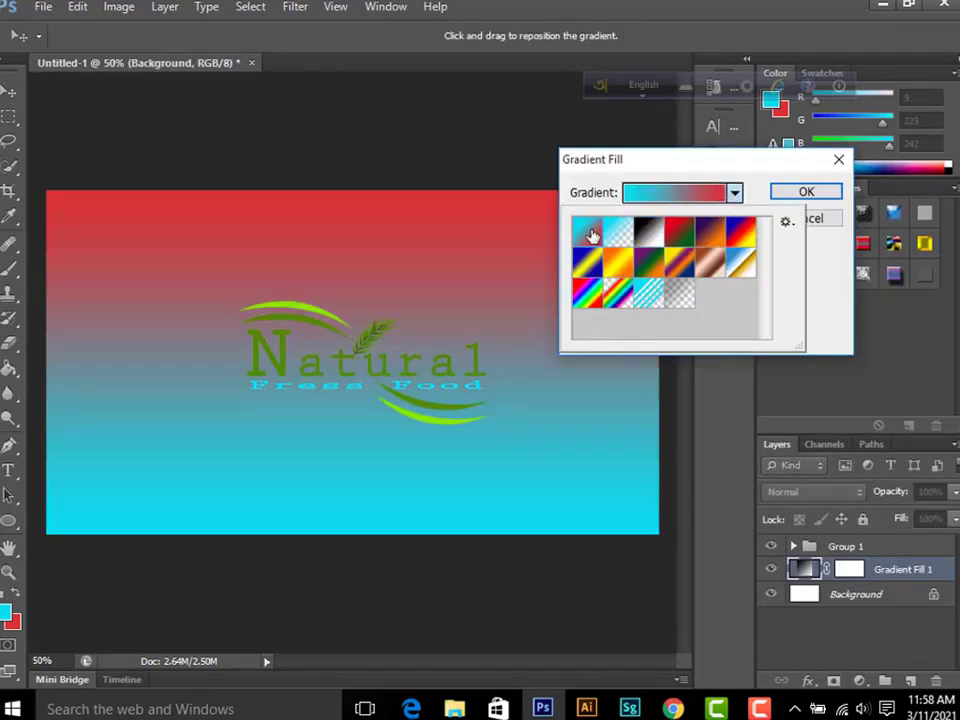
{"action": "left_click", "coordinate": [612, 236]}
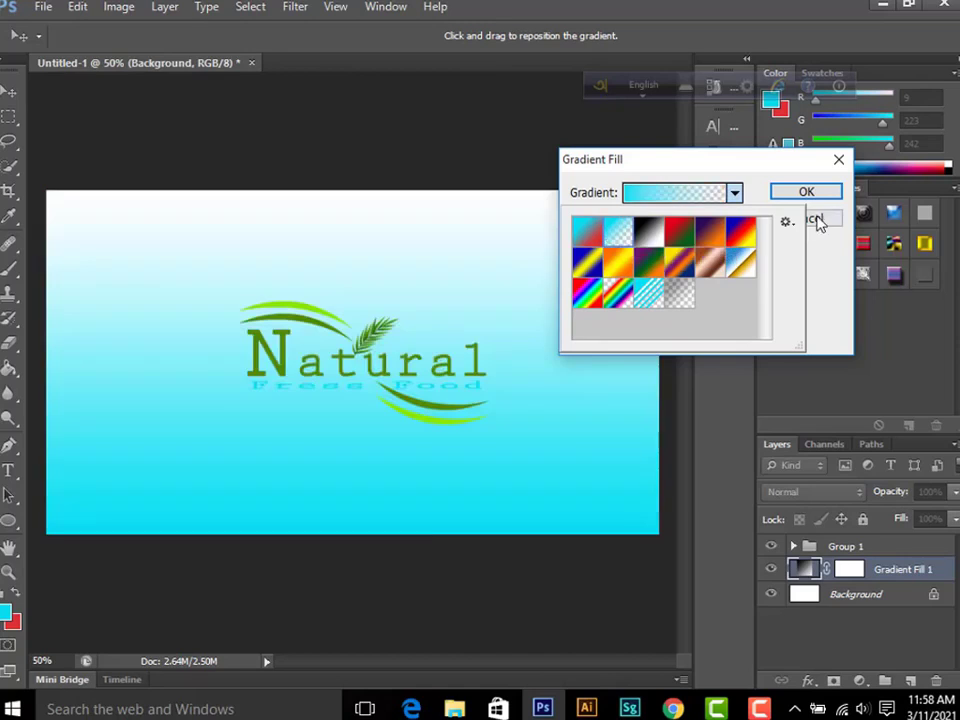
{"action": "left_click", "coordinate": [820, 222]}
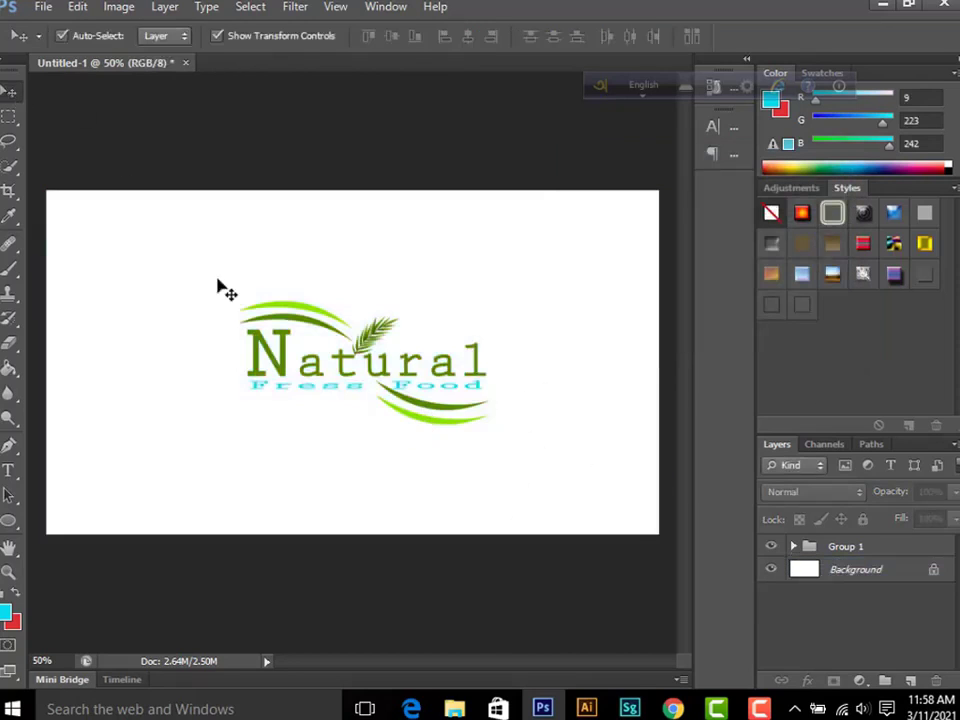
- Select the Shape 1 copy 2 layer, then clear the layer selection
{"action": "left_click", "coordinate": [760, 709]}
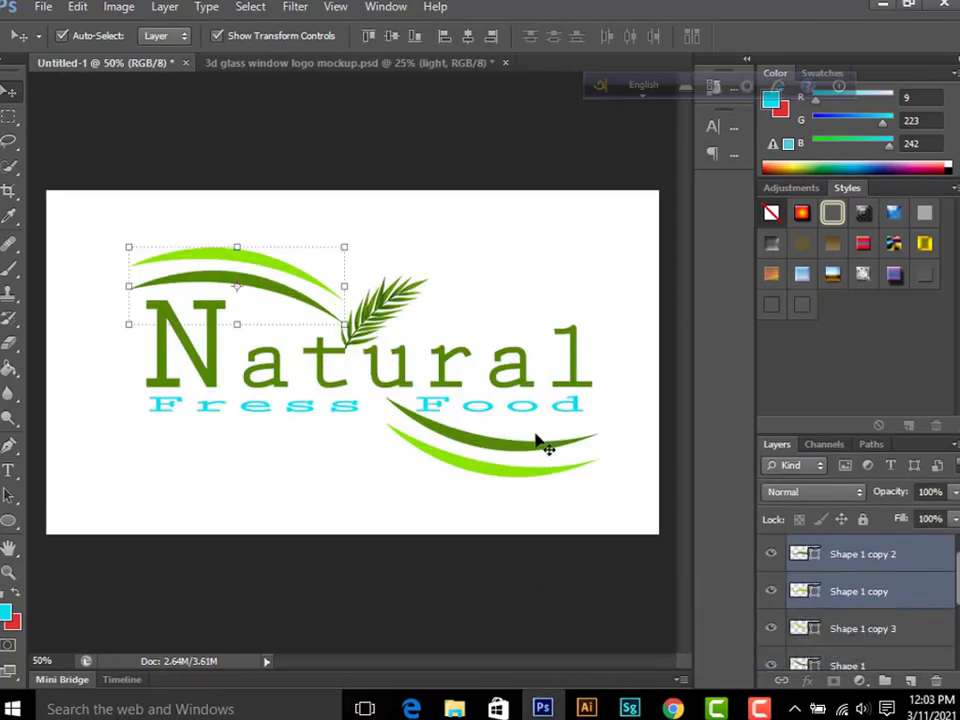
{"action": "left_click", "coordinate": [836, 553]}
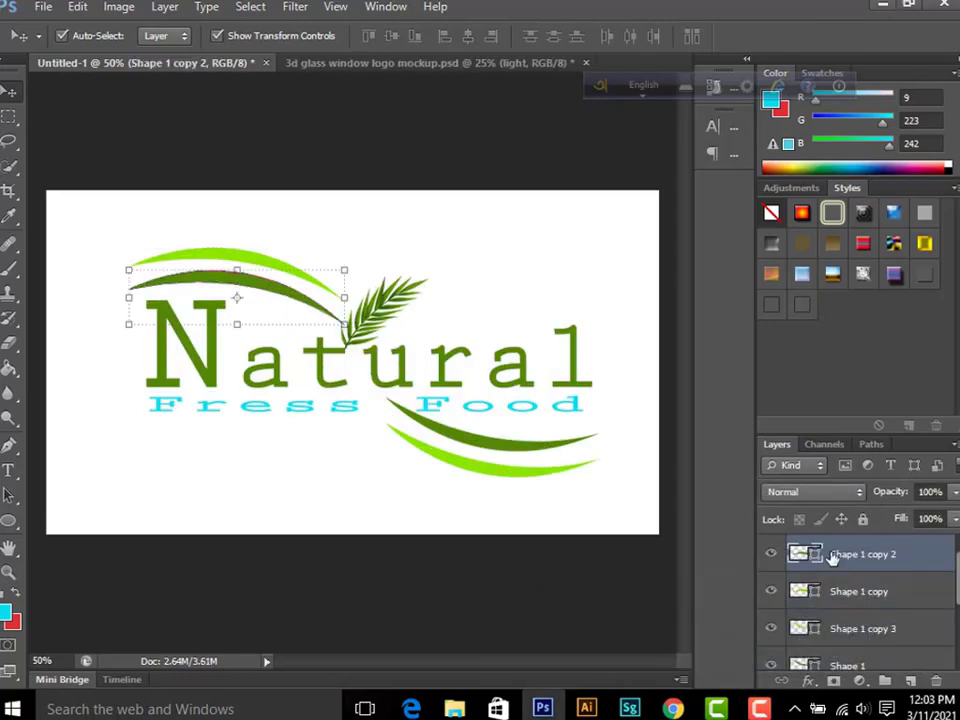
{"action": "left_click", "coordinate": [420, 498]}
- Type a letter o below the logo and enlarge it about 924%
{"action": "left_click", "coordinate": [8, 470]}
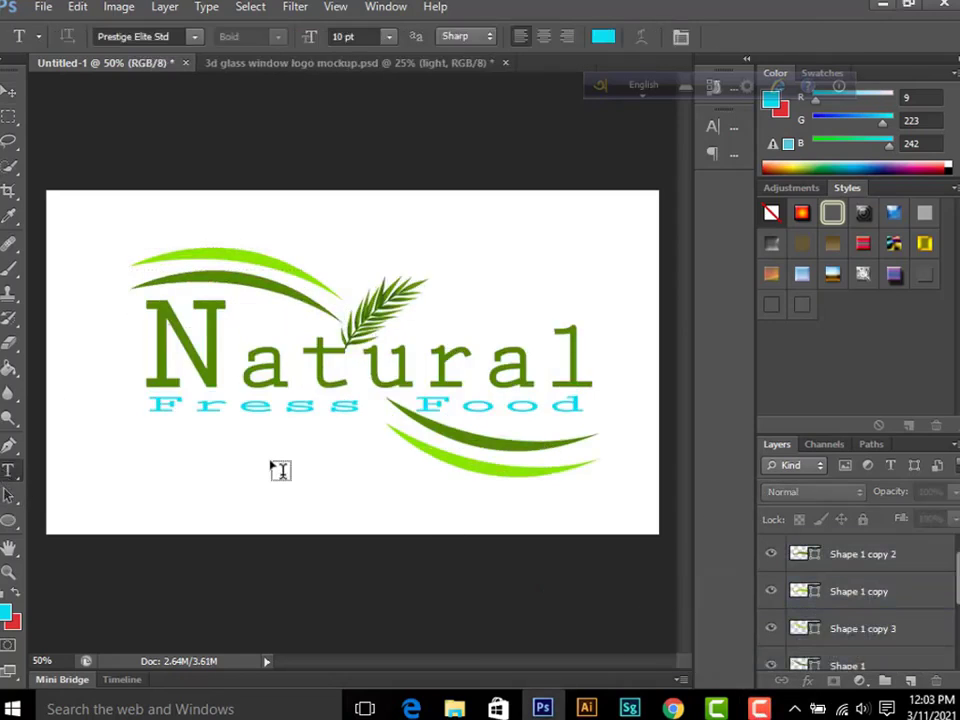
{"action": "left_click", "coordinate": [271, 477]}
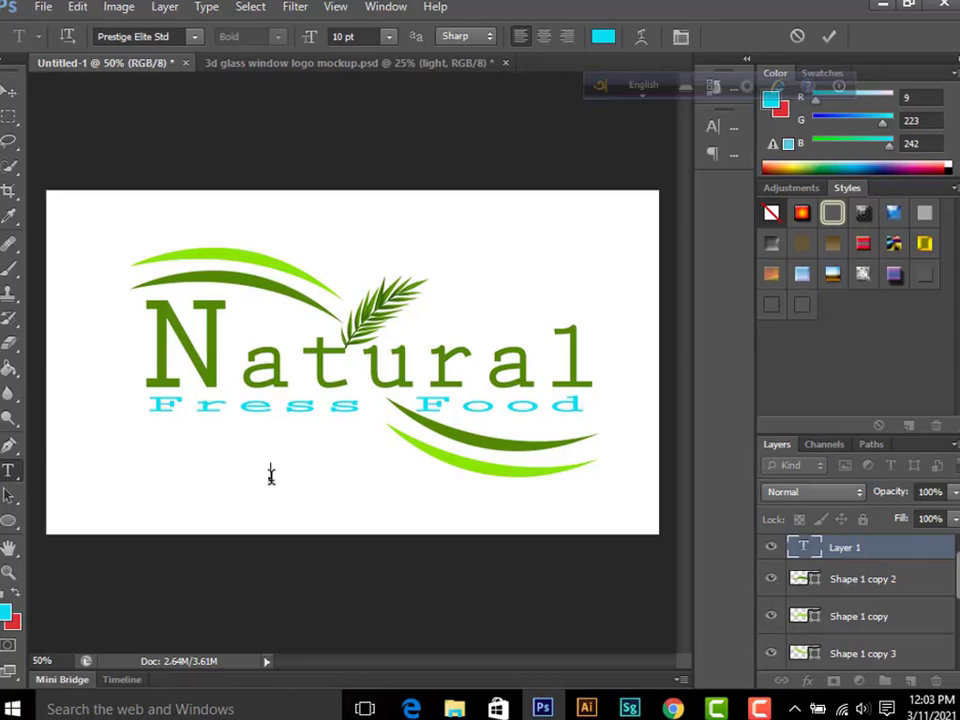
{"action": "type", "text": "o"}
{"action": "key", "text": "ctrl+t"}
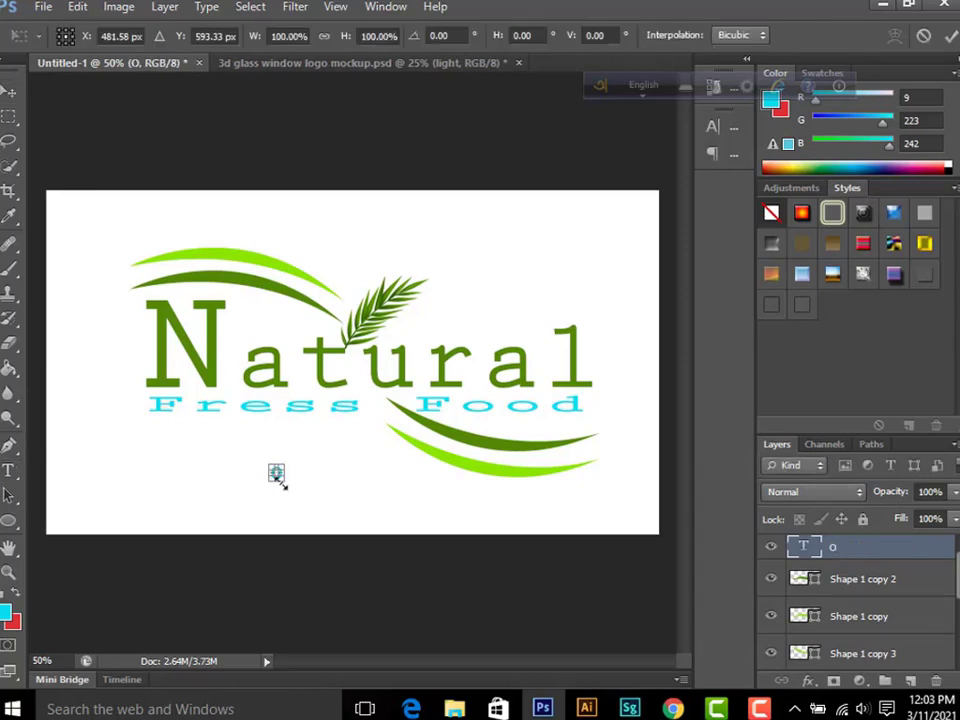
{"action": "left_click_drag", "start_coordinate": [301, 503], "coordinate": [408, 561]}
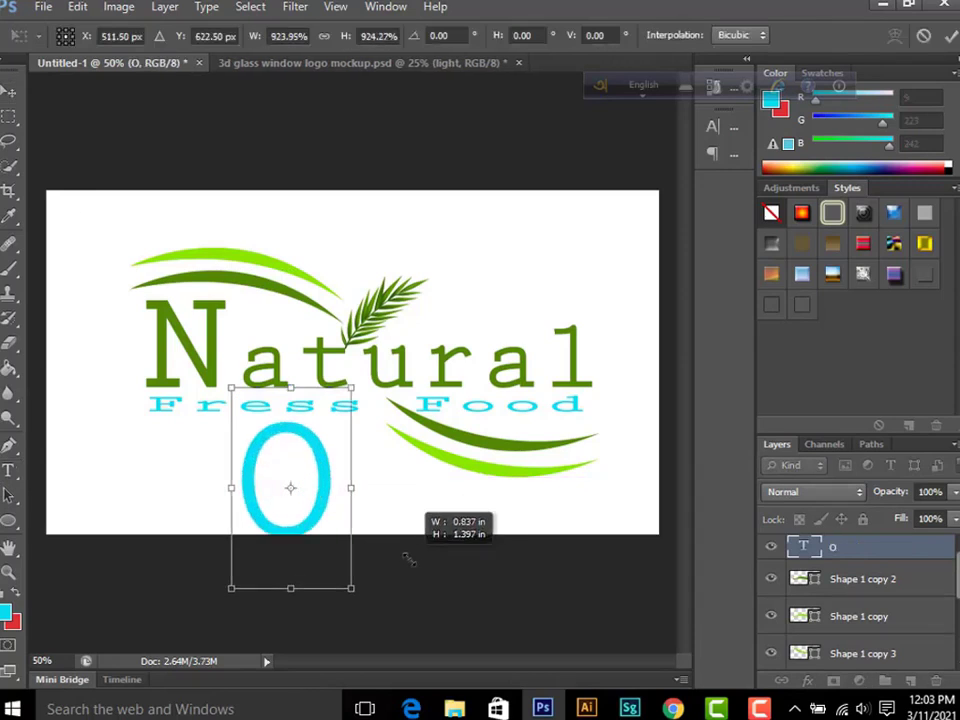
{"action": "key", "text": "Return"}
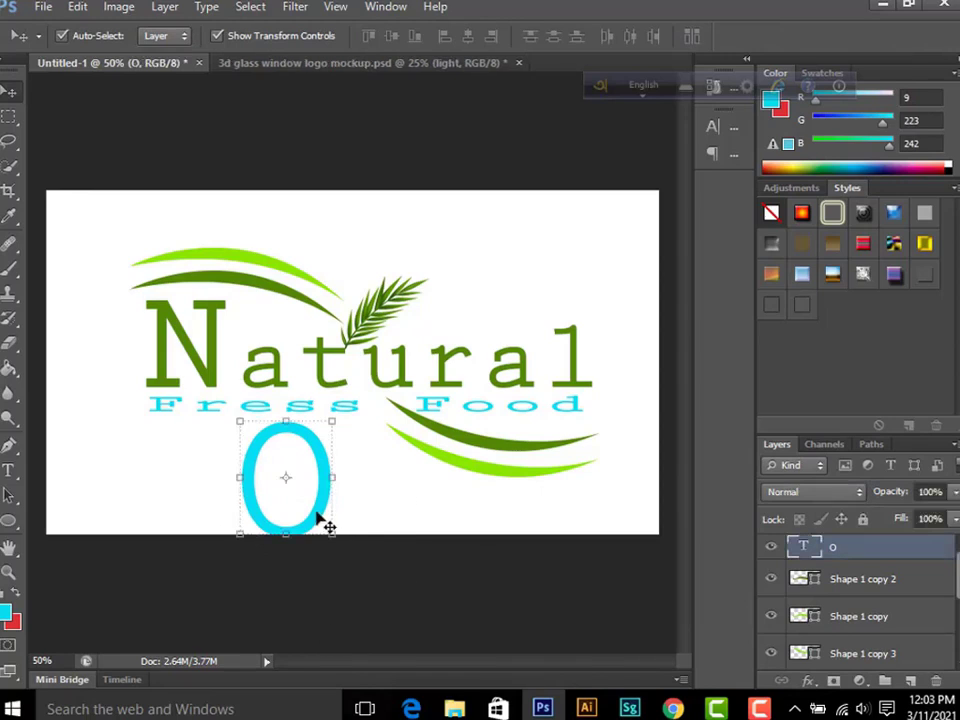
- Duplicate the O layer and scale the copy to about 50%
{"action": "key", "text": "ctrl+j"}
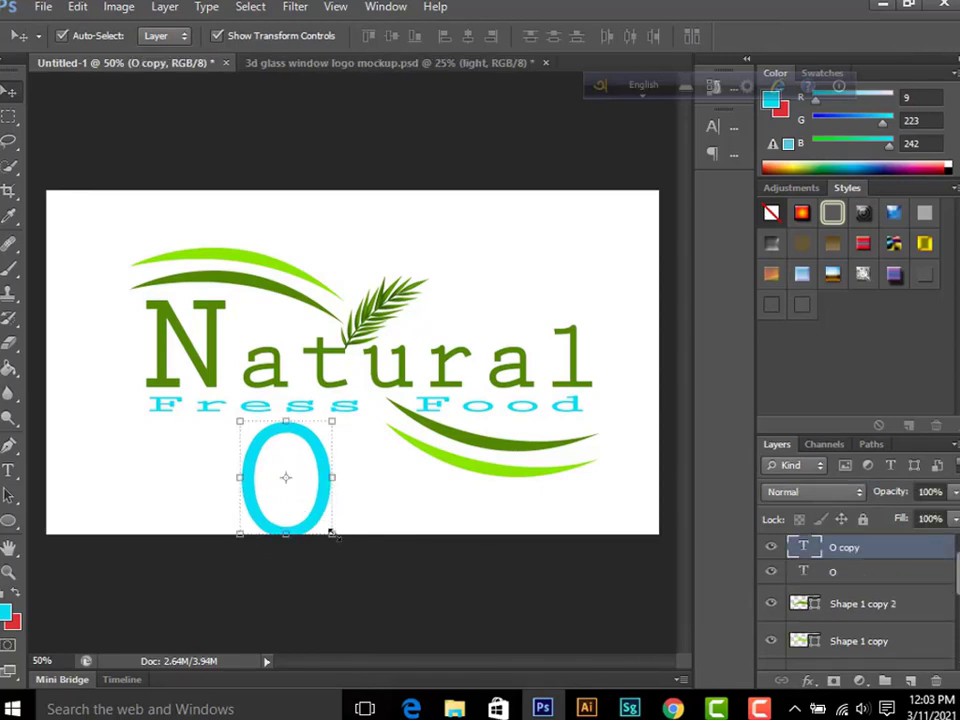
{"action": "key", "text": "ctrl+t"}
{"action": "left_click_drag", "start_coordinate": [352, 590], "coordinate": [327, 543]}
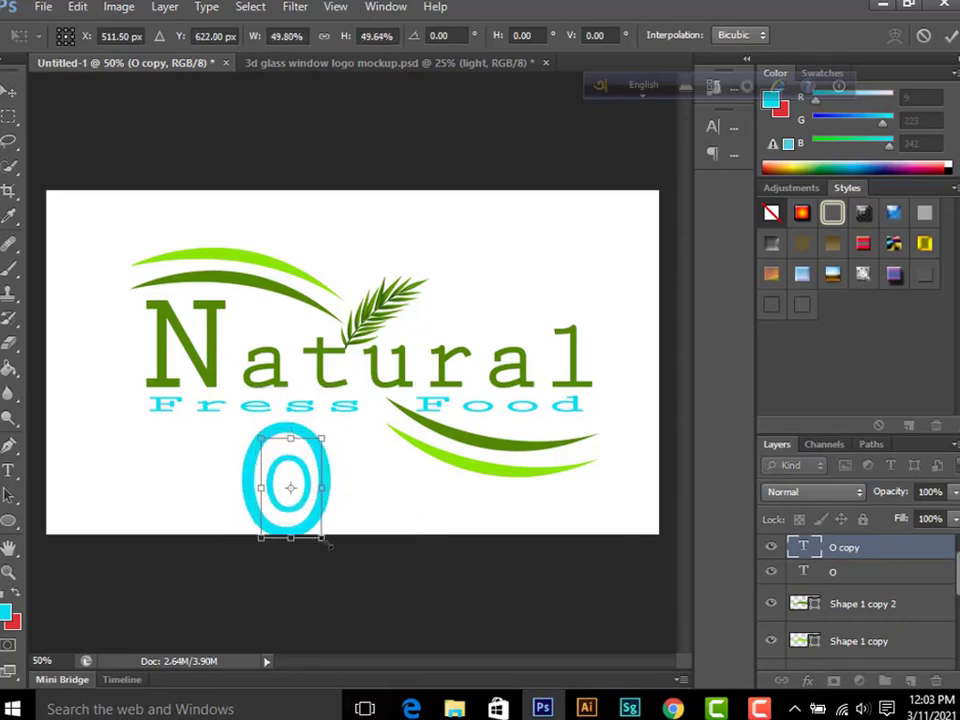
- Apply the transform and recolour the O character black
{"action": "left_click", "coordinate": [8, 470]}
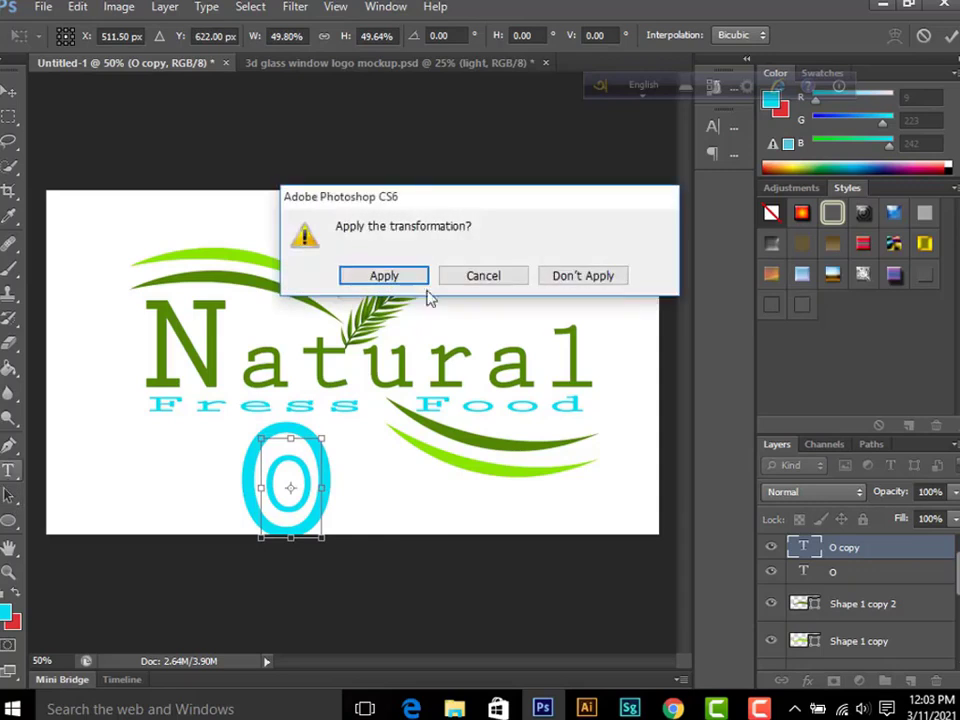
{"action": "left_click", "coordinate": [410, 276]}
{"action": "left_click", "coordinate": [271, 472]}
{"action": "double_click", "coordinate": [271, 472]}
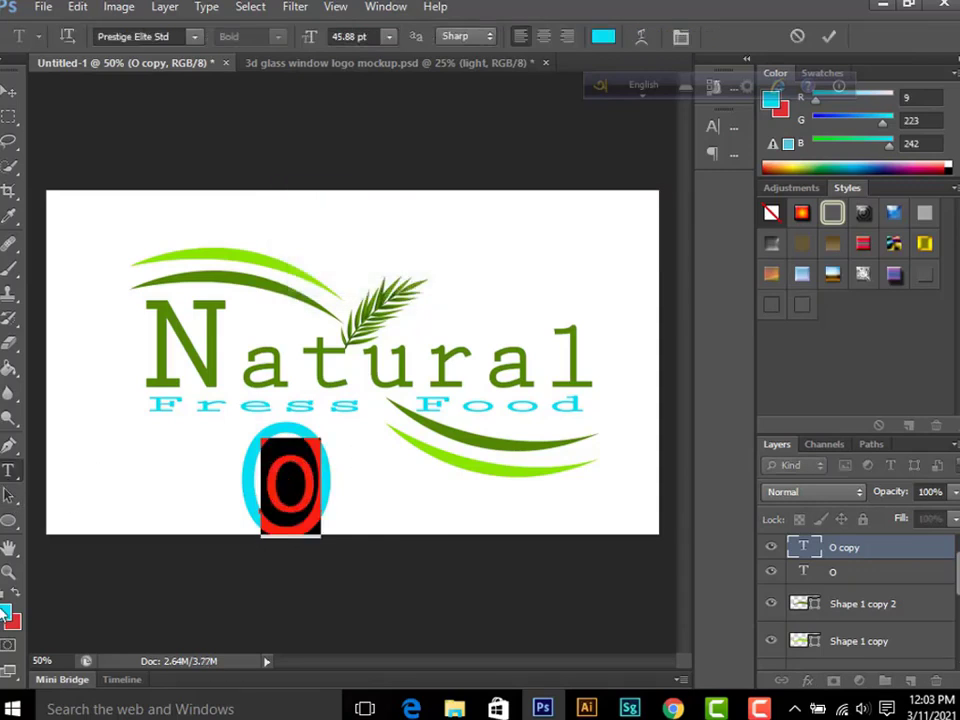
{"action": "left_click", "coordinate": [603, 36]}
{"action": "left_click", "coordinate": [784, 487]}
{"action": "left_click", "coordinate": [948, 234]}
{"action": "left_click", "coordinate": [9, 91]}
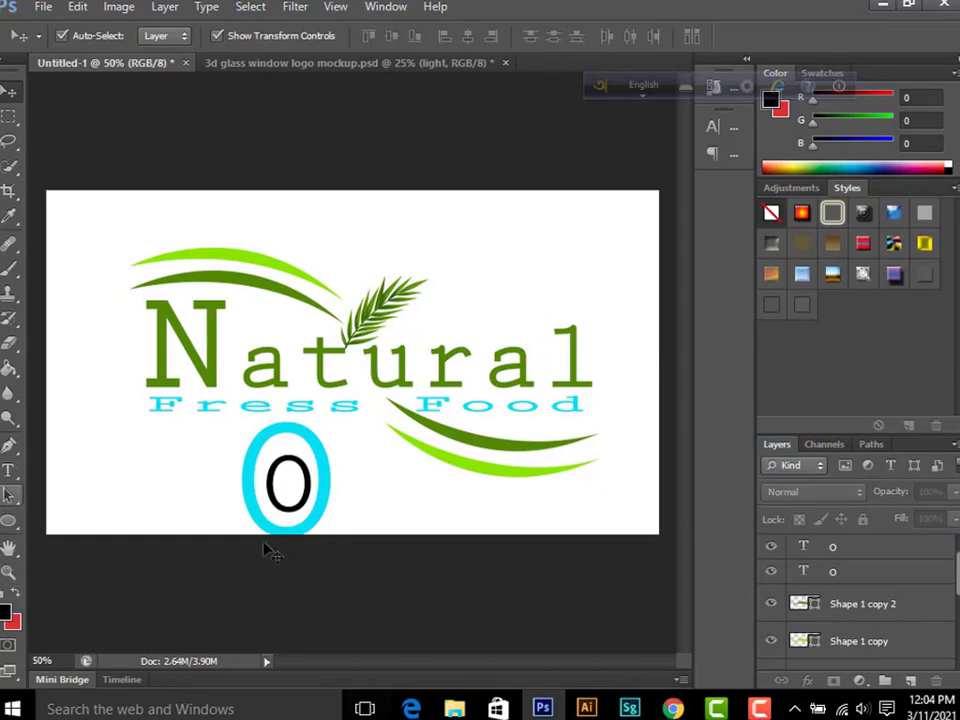
- Move and enlarge the black O to fill its cyan ring
{"action": "left_click", "coordinate": [289, 484]}
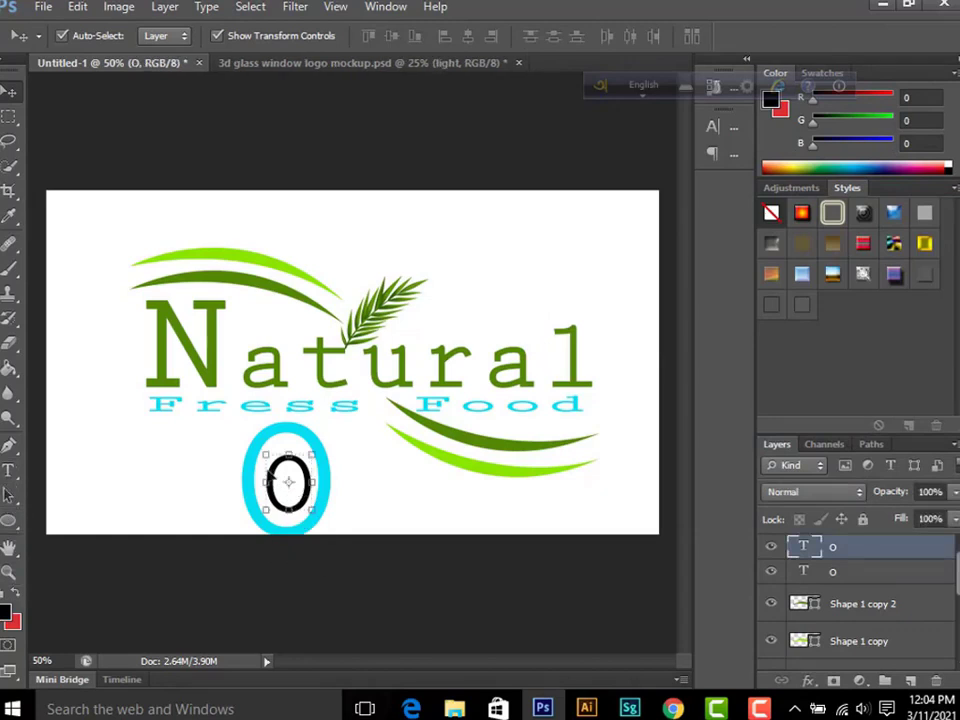
{"action": "key", "text": "ctrl+t"}
{"action": "mouse_move", "coordinate": [302, 504]}
{"action": "left_mouse_down"}
{"action": "mouse_move", "coordinate": [320, 515]}
{"action": "mouse_move", "coordinate": [312, 527]}
{"action": "mouse_move", "coordinate": [328, 552]}
{"action": "left_mouse_up"}
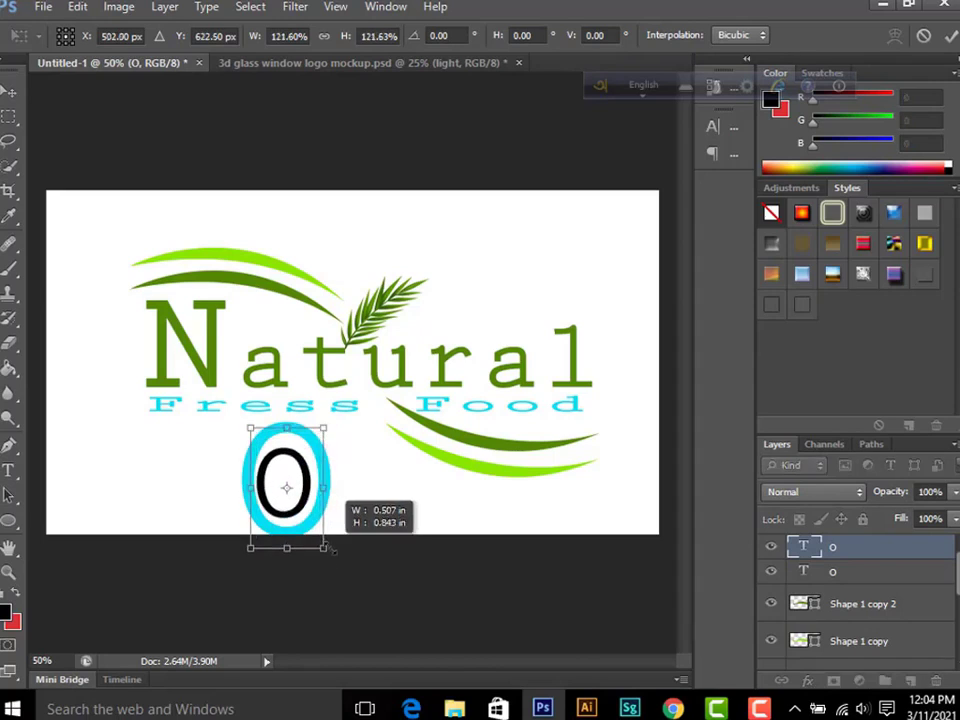
{"action": "left_click_drag", "start_coordinate": [298, 500], "coordinate": [313, 486]}
{"action": "key", "text": "Return"}
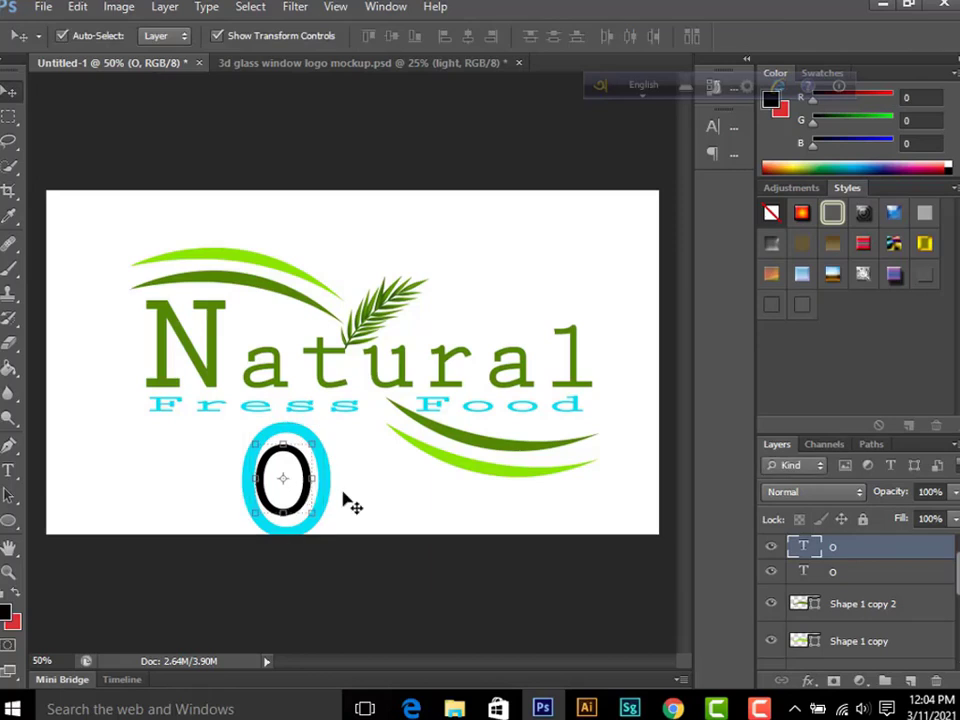
- Duplicate the ringed O above the end of Natural and centre its letter
{"action": "left_click_drag", "start_coordinate": [274, 521], "coordinate": [242, 456]}
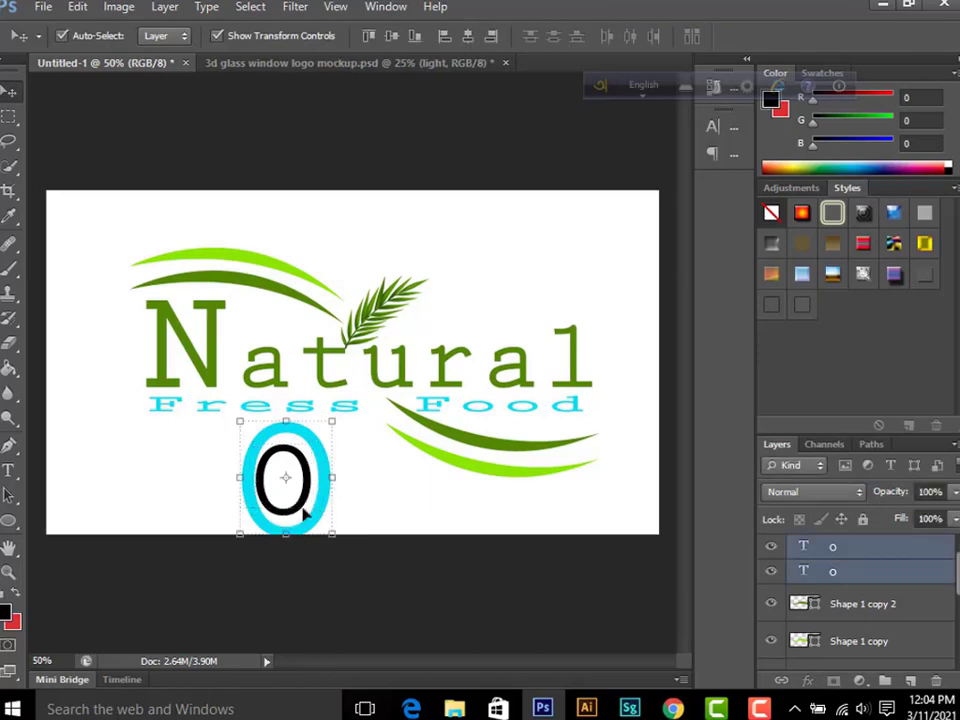
{"action": "left_click_drag", "start_coordinate": [284, 497], "coordinate": [508, 282], "text": "alt"}
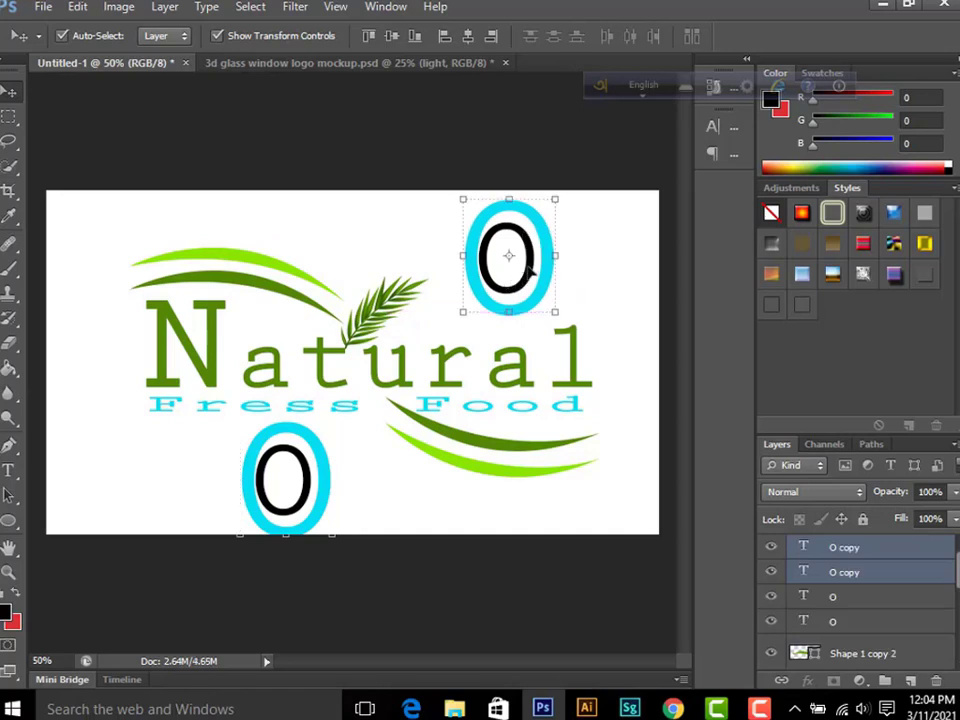
{"action": "left_click", "coordinate": [540, 283]}
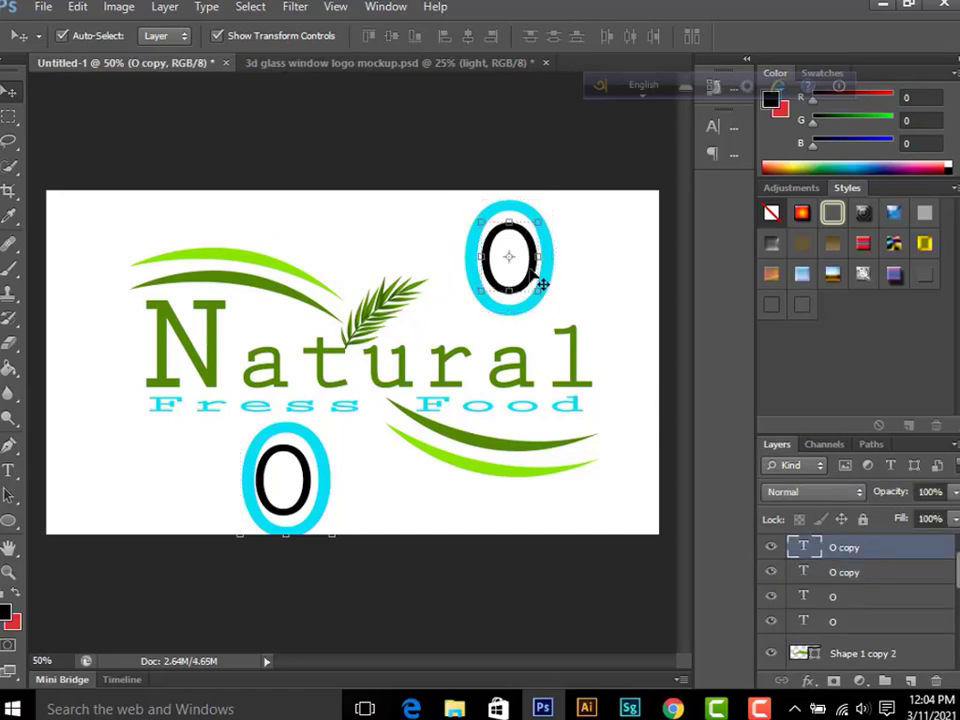
{"action": "key", "text": "shift+Right"}
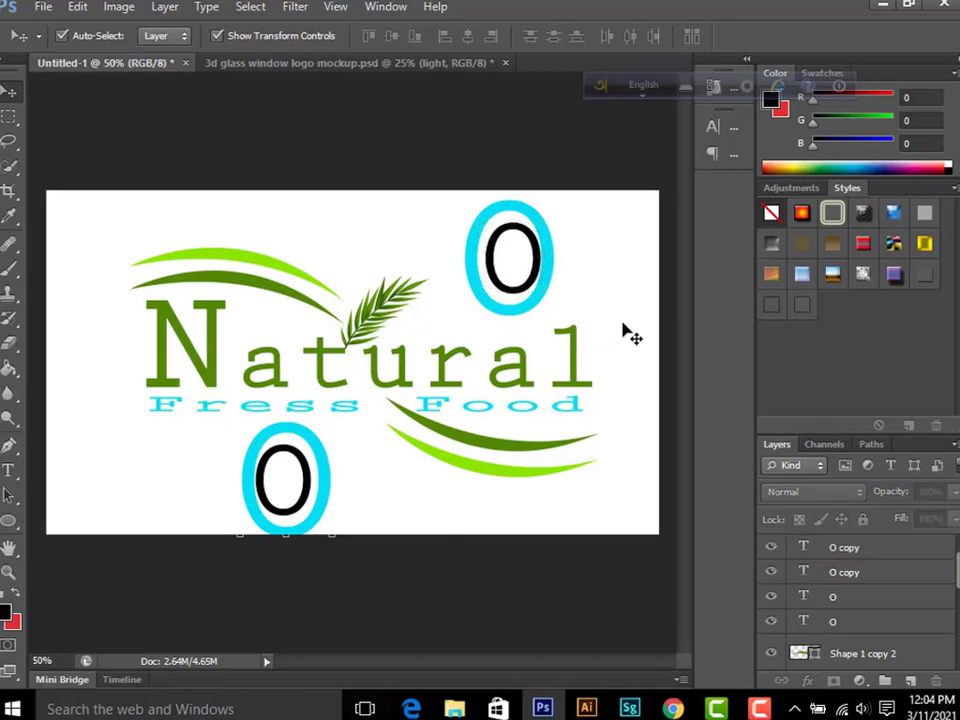
{"action": "left_click", "coordinate": [74, 494]}
- Choose the Ellipse tool, dismiss the no-layer warning, and add a new empty layer
{"action": "left_click", "coordinate": [8, 522]}
{"action": "left_click", "coordinate": [403, 490]}
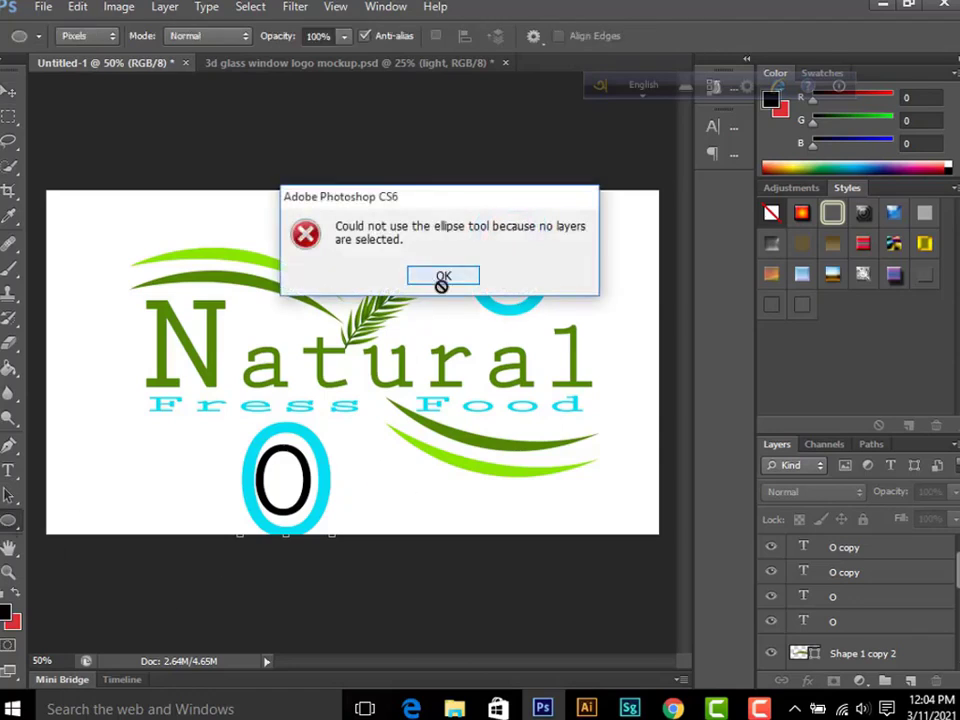
{"action": "left_click", "coordinate": [443, 276]}
{"action": "left_click", "coordinate": [880, 547]}
{"action": "left_click", "coordinate": [908, 680]}
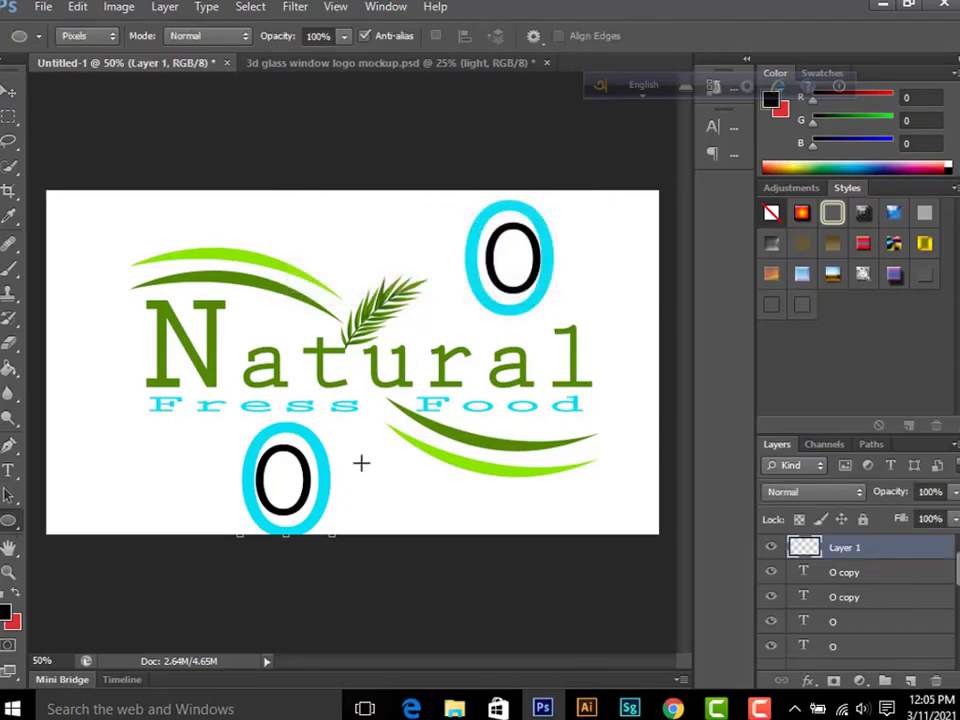
- Draw a small black oval right of the lower O and set its transform pivot
{"action": "left_click_drag", "start_coordinate": [361, 463], "coordinate": [383, 489]}
{"action": "left_click", "coordinate": [8, 93]}
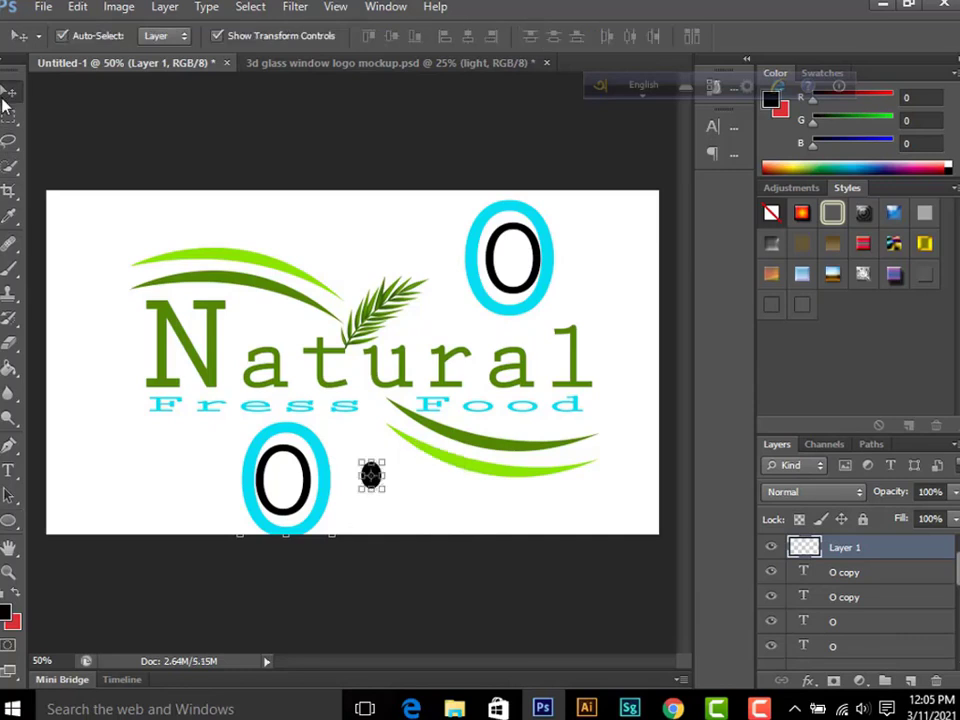
{"action": "key", "text": "ctrl+t"}
{"action": "left_click_drag", "start_coordinate": [371, 475], "coordinate": [286, 471]}
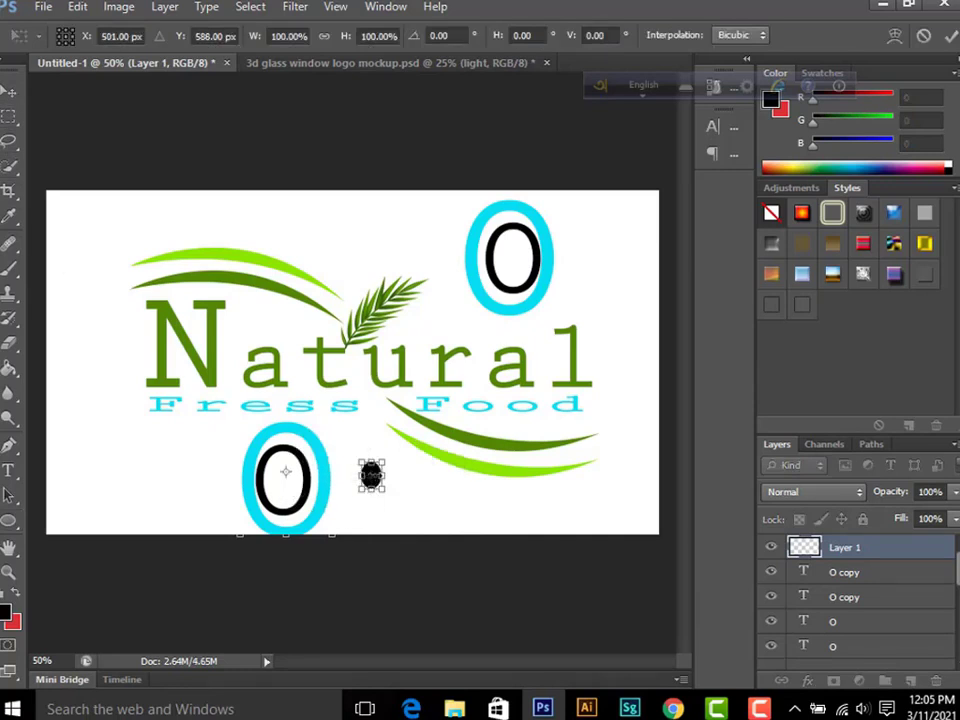
- Move the small black oval into the centre of the lower O
{"action": "key", "text": "ctrl+plus"}
{"action": "key", "text": "ctrl+plus"}
{"action": "key", "text": "ctrl+plus"}
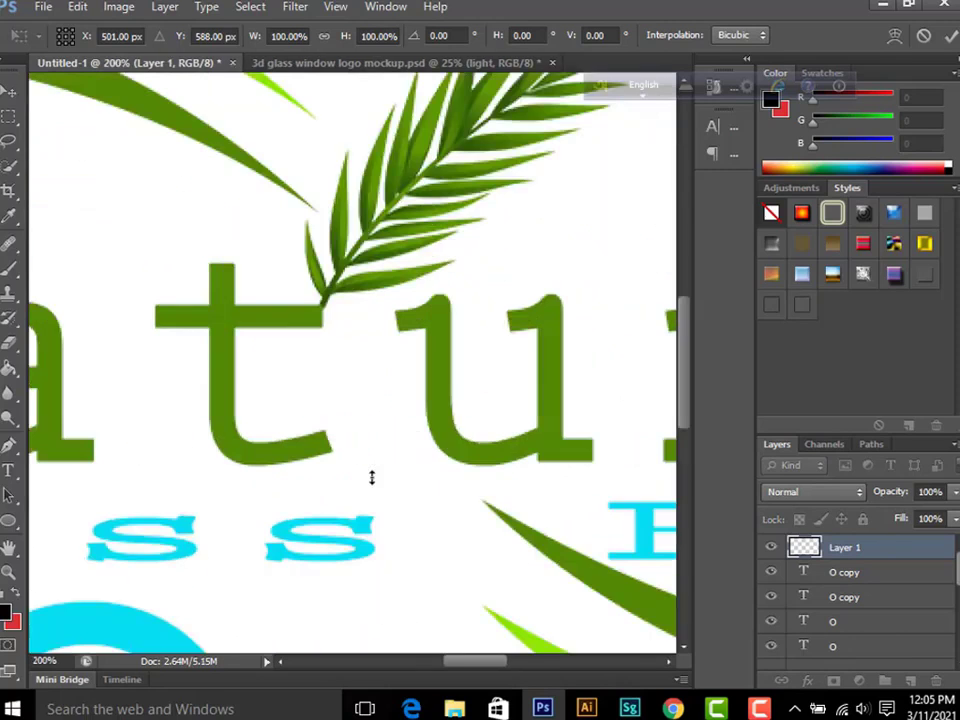
{"action": "scroll", "coordinate": [378, 497], "scroll_direction": "down", "scroll_amount": 3}
{"action": "scroll", "coordinate": [467, 343], "scroll_direction": "down", "scroll_amount": 3}
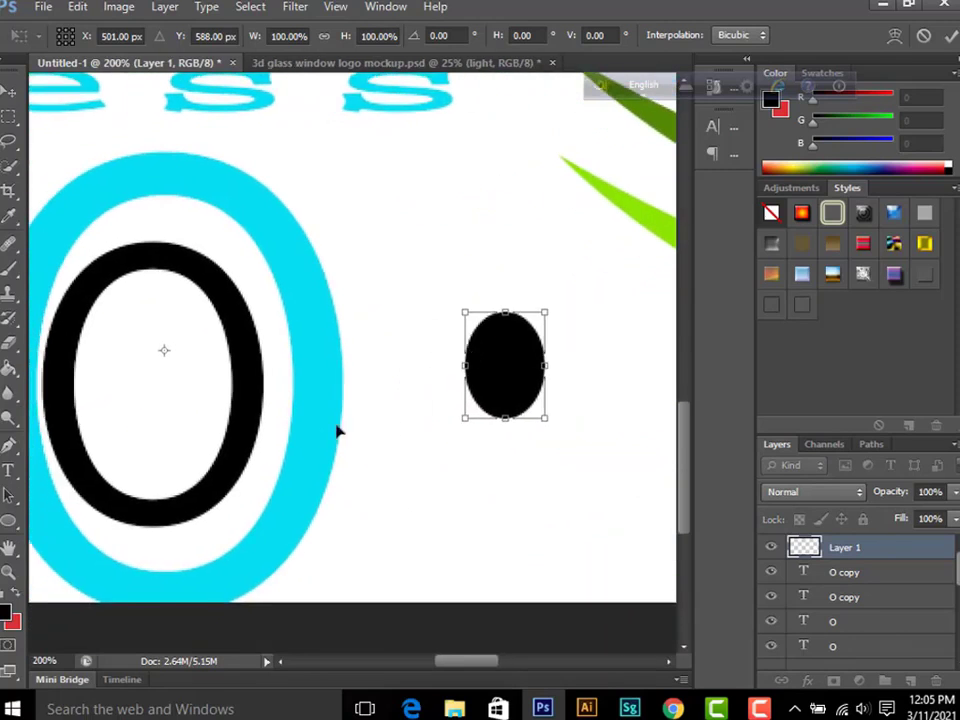
{"action": "left_click_drag", "start_coordinate": [499, 384], "coordinate": [152, 405]}
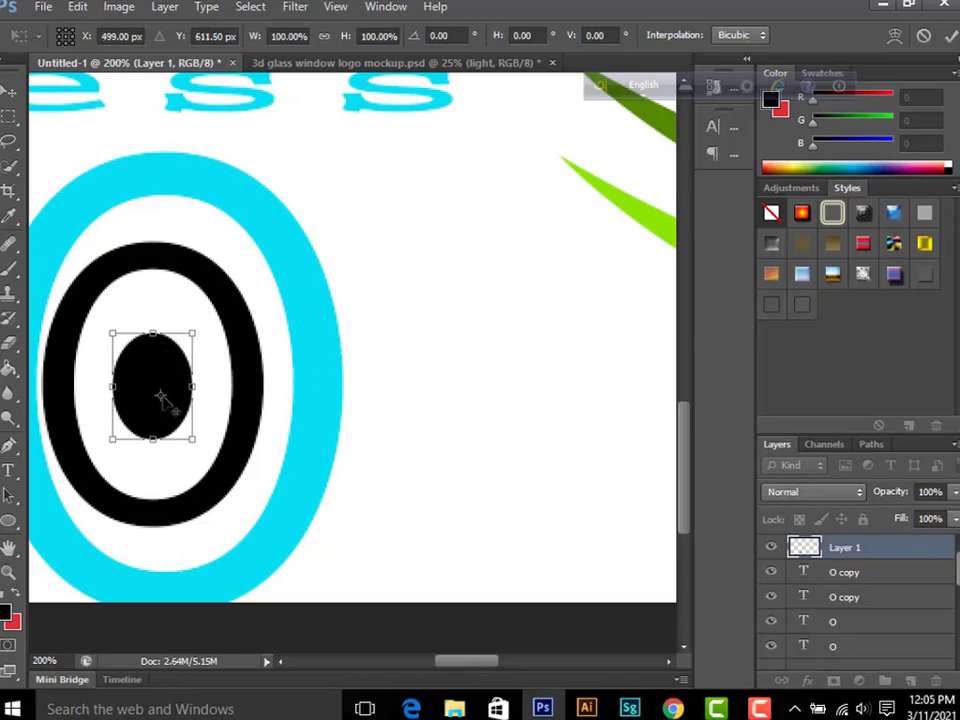
{"action": "key", "text": "Return"}
- Place a copy of the black dot inside the upper-right O
{"action": "left_click_drag", "start_coordinate": [168, 422], "coordinate": [470, 240]}
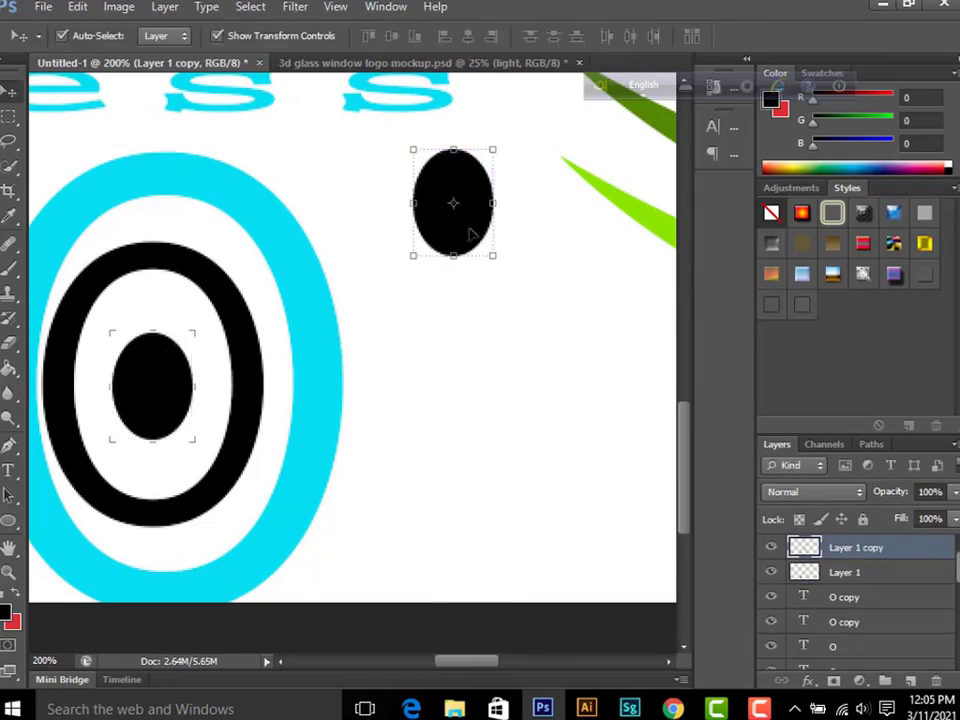
{"action": "key", "text": "ctrl+minus"}
{"action": "left_click_drag", "start_coordinate": [424, 415], "coordinate": [302, 529]}
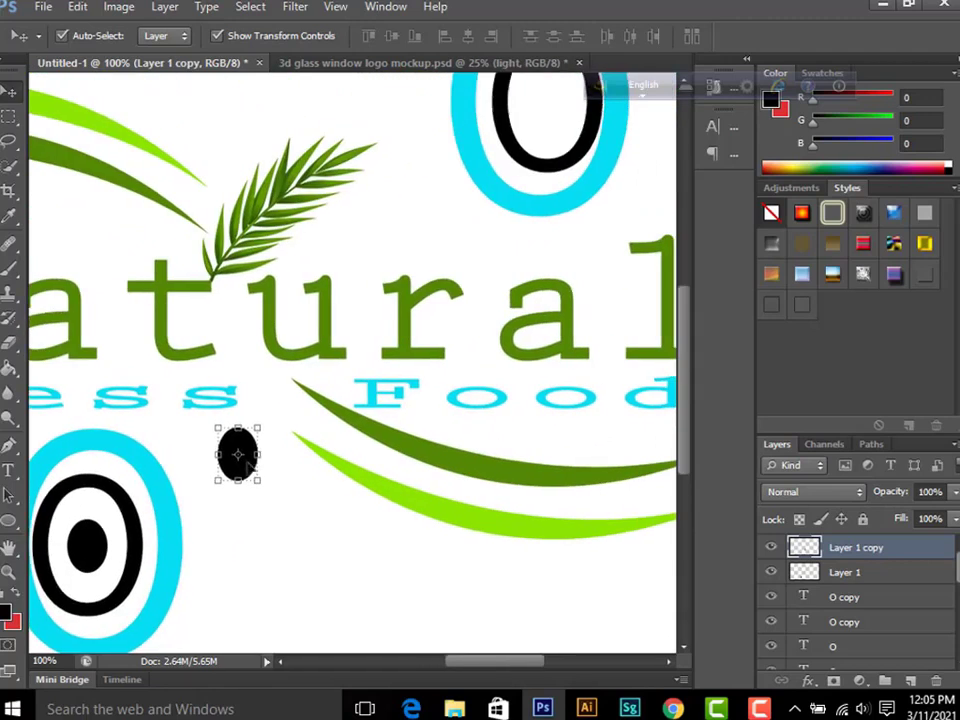
{"action": "left_click_drag", "start_coordinate": [240, 458], "coordinate": [548, 111]}
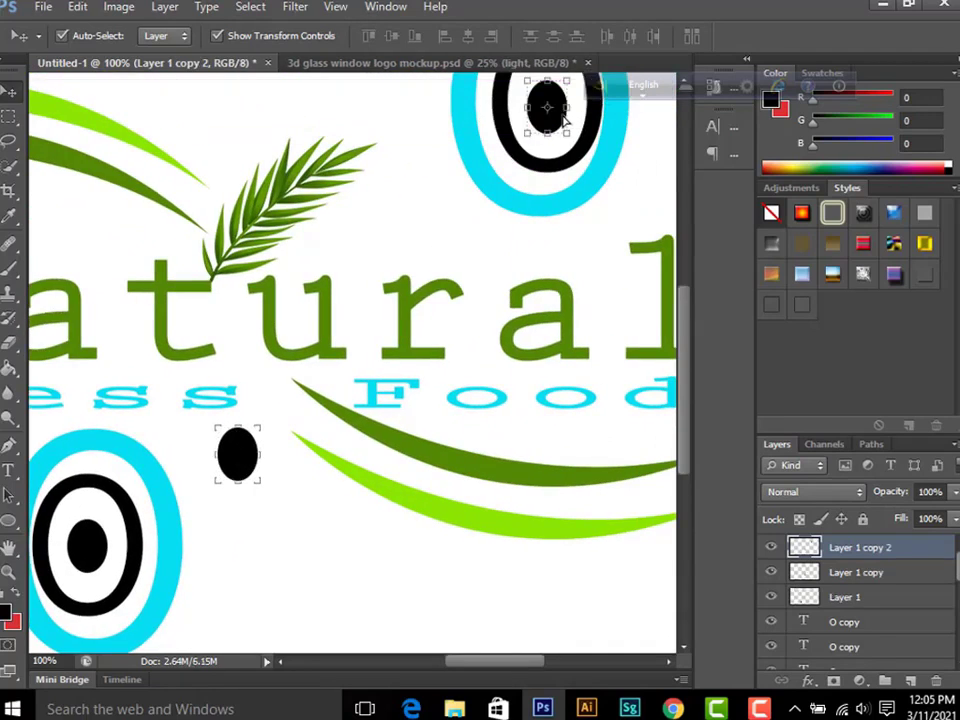
- Select the upper-right ringed O with its dot and group it as Group 1
{"action": "left_click", "coordinate": [184, 577]}
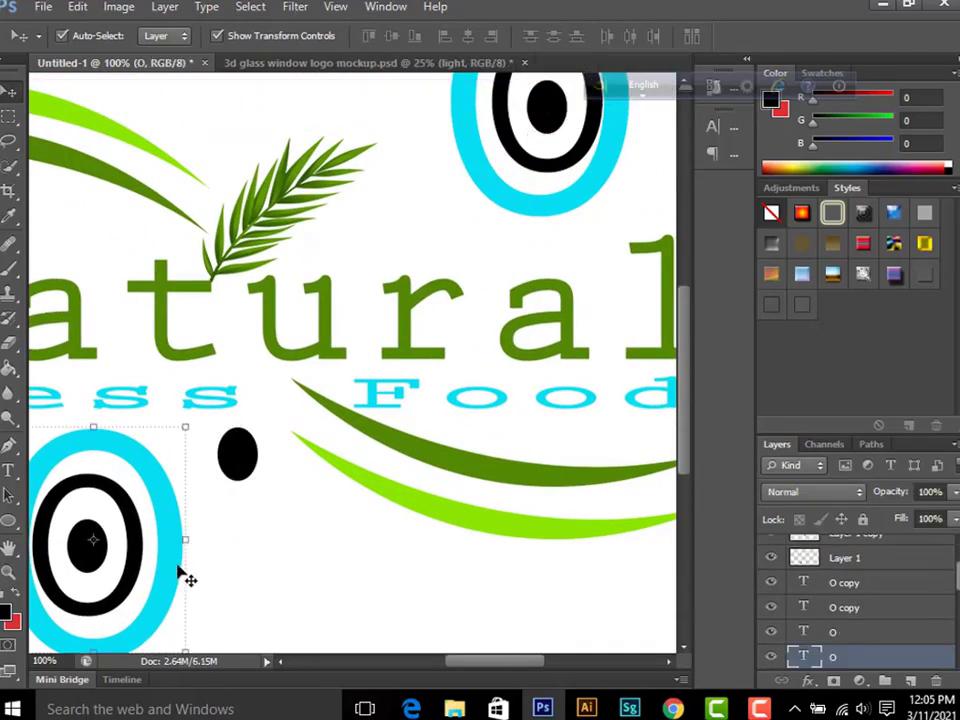
{"action": "left_click_drag", "start_coordinate": [531, 171], "coordinate": [540, 147]}
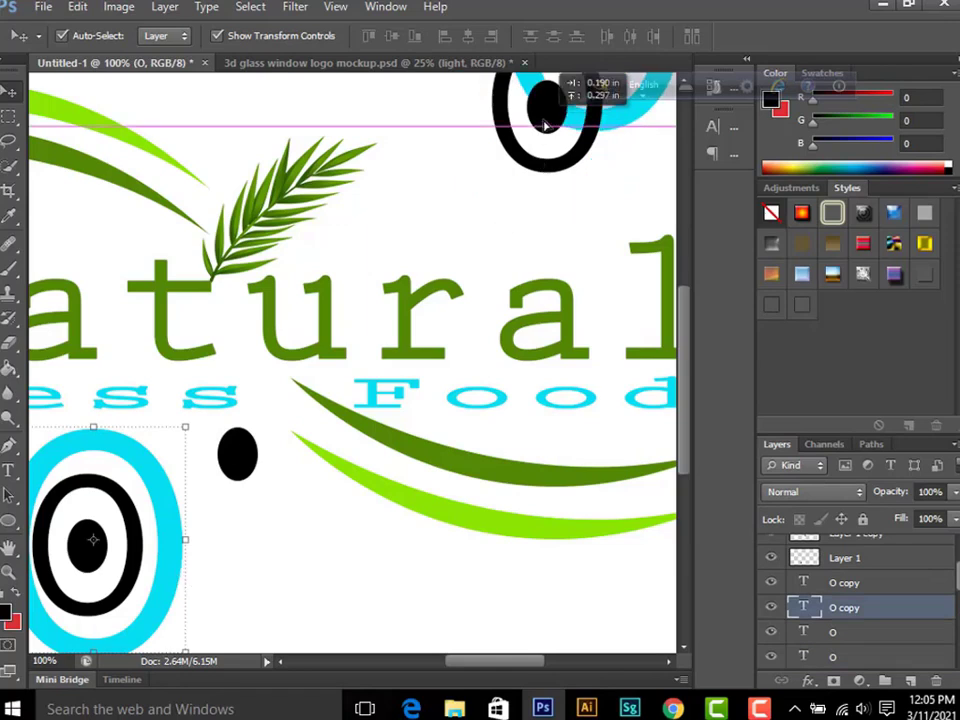
{"action": "left_click", "coordinate": [414, 171]}
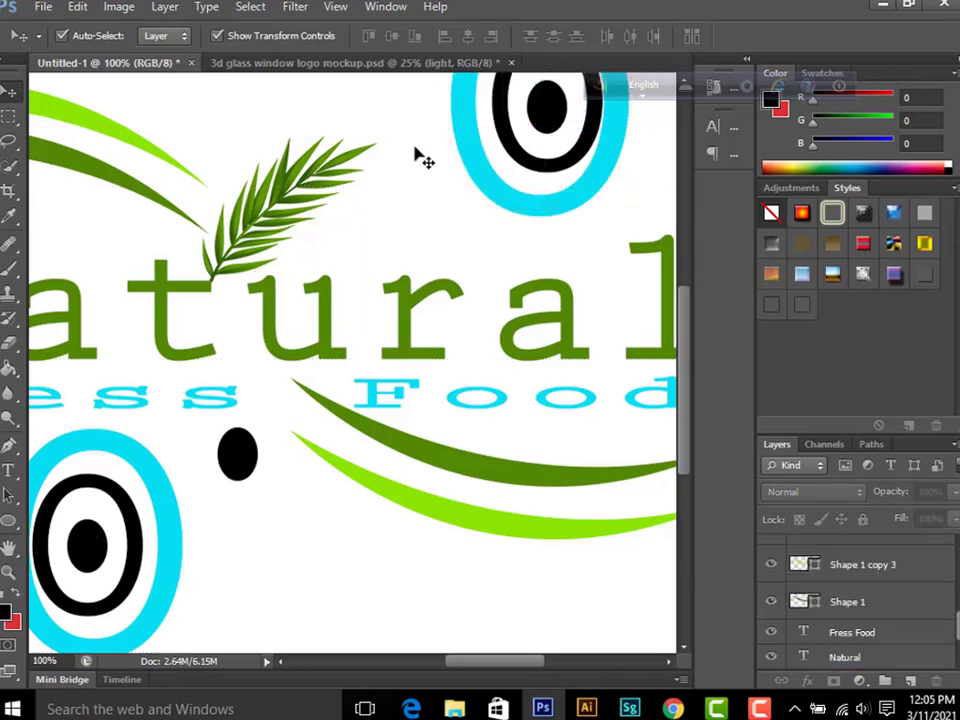
{"action": "scroll", "coordinate": [437, 236], "scroll_direction": "up", "scroll_amount": 1}
{"action": "scroll", "coordinate": [437, 236], "scroll_direction": "up", "scroll_amount": 1}
{"action": "left_click_drag", "start_coordinate": [411, 122], "coordinate": [579, 208]}
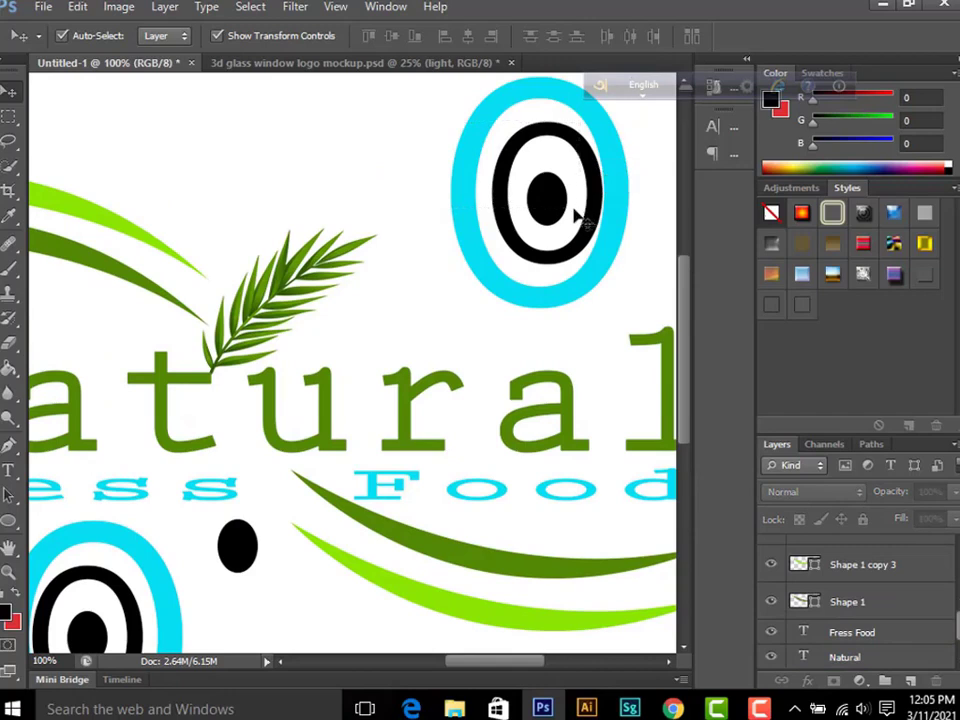
{"action": "left_click_drag", "start_coordinate": [444, 90], "coordinate": [607, 258]}
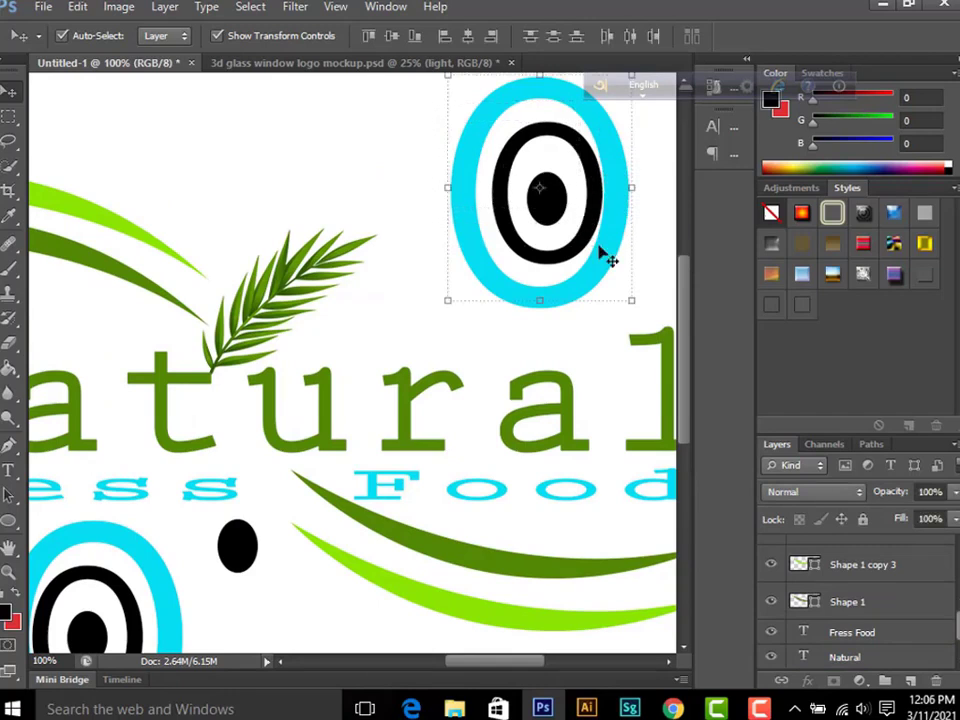
{"action": "key", "text": "ctrl+g"}
{"action": "scroll", "coordinate": [385, 452], "scroll_direction": "down", "scroll_amount": 1}
{"action": "left_click", "coordinate": [246, 515]}
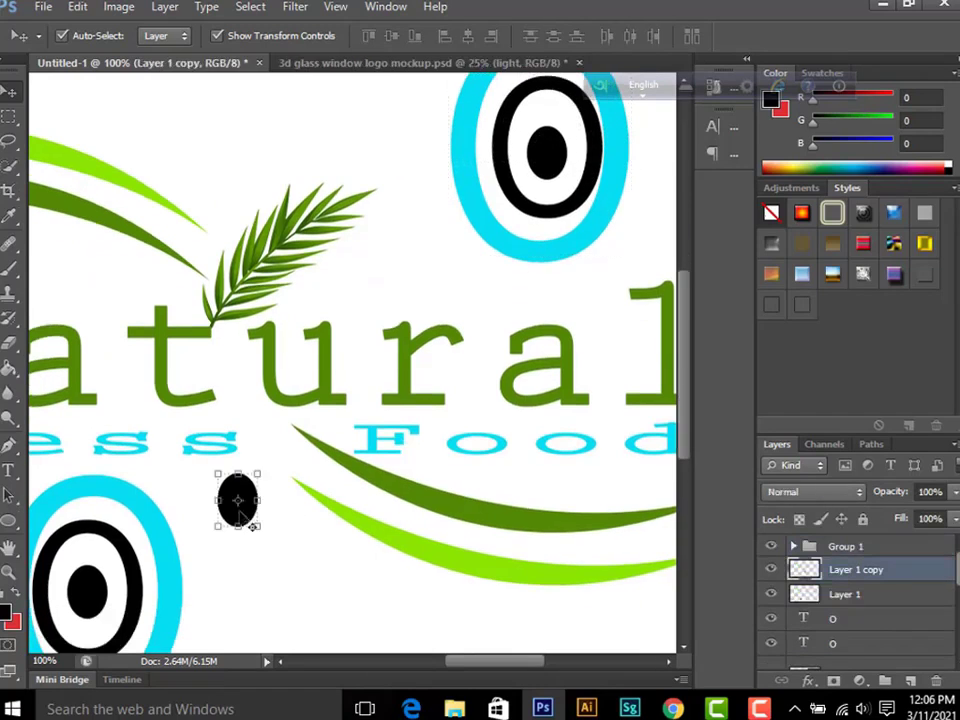
{"action": "key", "text": "Delete"}
{"action": "scroll", "coordinate": [240, 546], "scroll_direction": "down", "scroll_amount": 1}
{"action": "left_click", "coordinate": [111, 553], "text": "shift"}
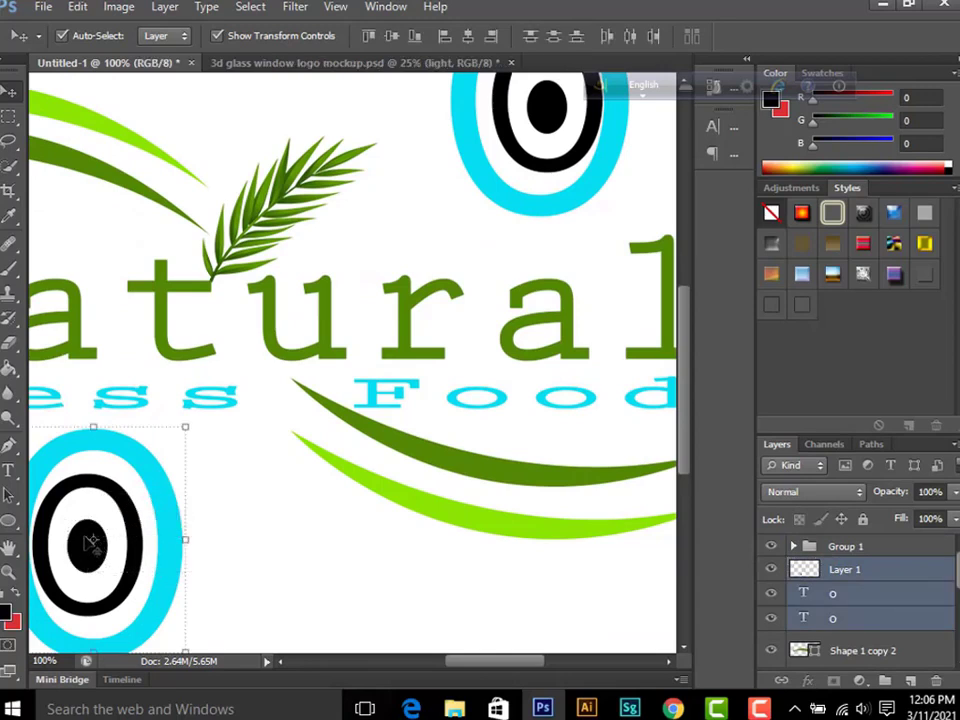
{"action": "key", "text": "ctrl+g"}
{"action": "mouse_move", "coordinate": [364, 354]}
{"action": "left_mouse_down"}
{"action": "mouse_move", "coordinate": [375, 240]}
{"action": "mouse_move", "coordinate": [378, 350]}
{"action": "left_mouse_up"}
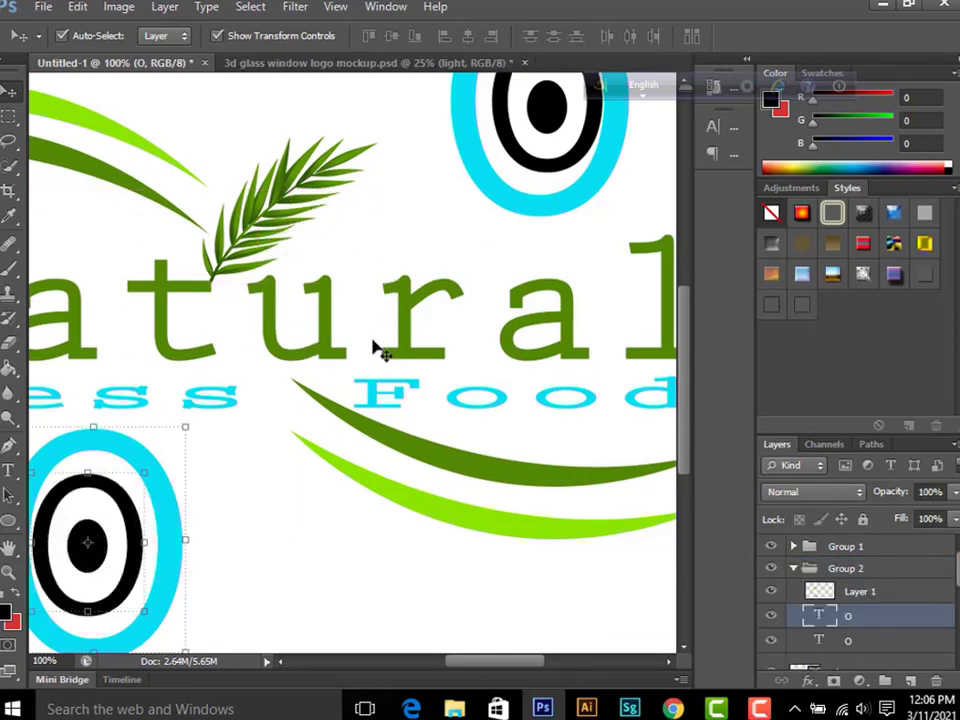
{"action": "scroll", "coordinate": [261, 544], "scroll_direction": "down", "scroll_amount": 1}
{"action": "mouse_move", "coordinate": [228, 580]}
{"action": "left_mouse_down"}
{"action": "mouse_move", "coordinate": [100, 516]}
{"action": "mouse_move", "coordinate": [34, 448]}
{"action": "left_mouse_up"}
{"action": "key", "text": "ctrl+alt+z"}
{"action": "key", "text": "ctrl+alt+z"}
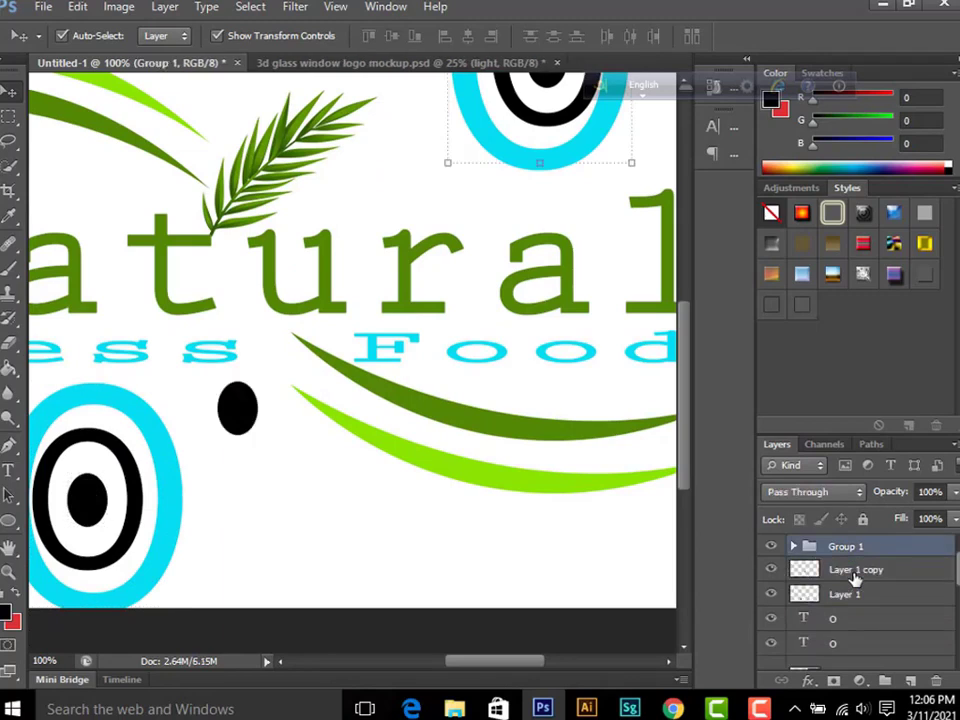
{"action": "key", "text": "ctrl+alt+z"}
{"action": "key", "text": "ctrl+alt+z"}
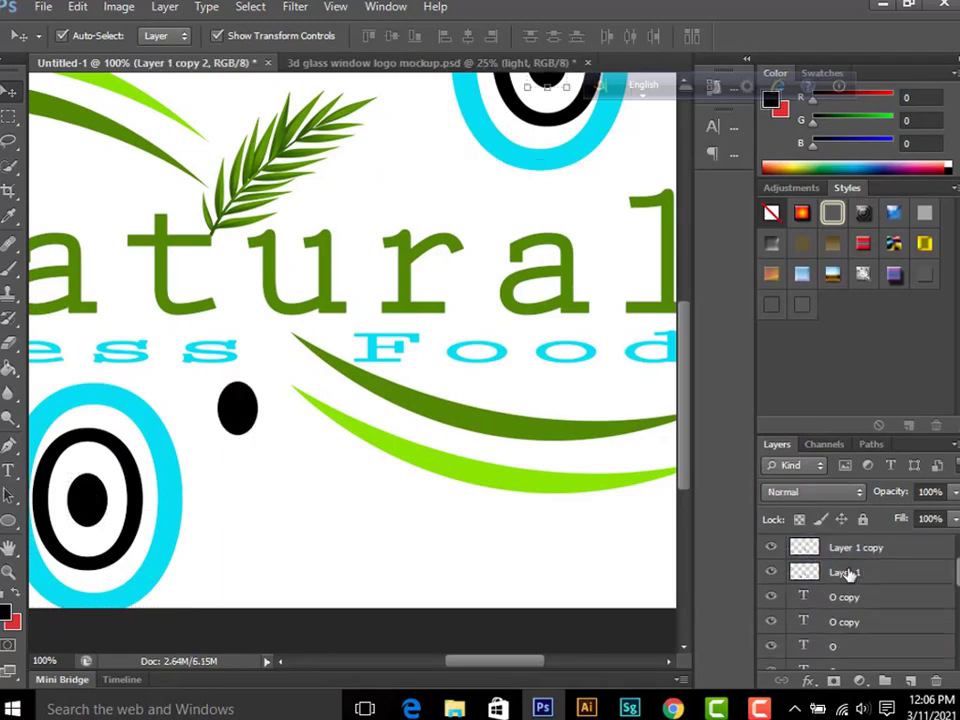
{"action": "key", "text": "ctrl+shift+z"}
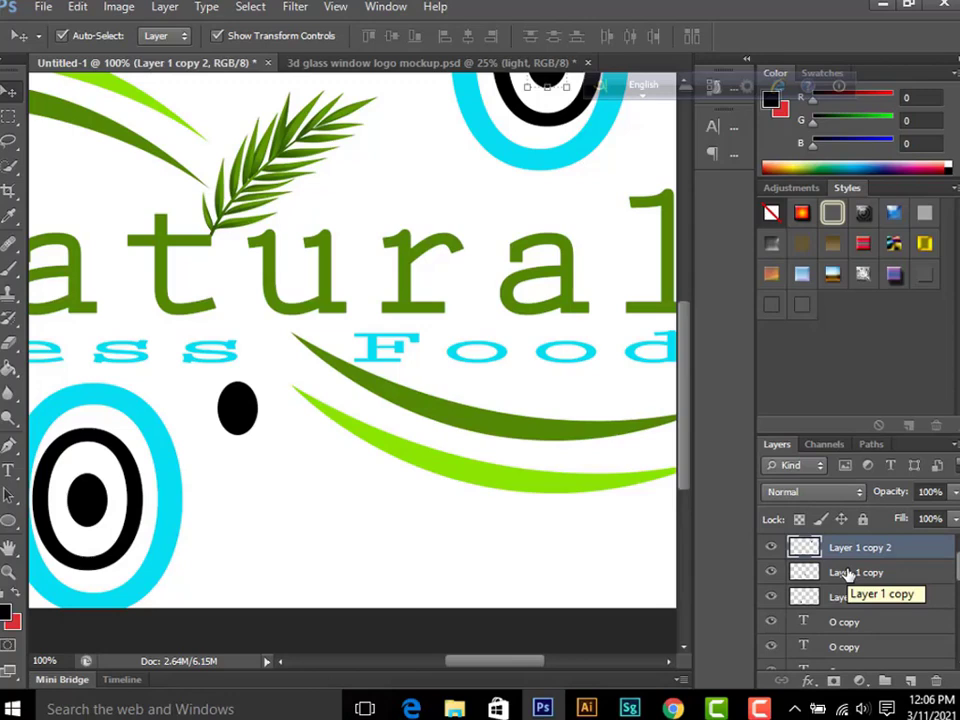
{"action": "left_click", "coordinate": [850, 572]}
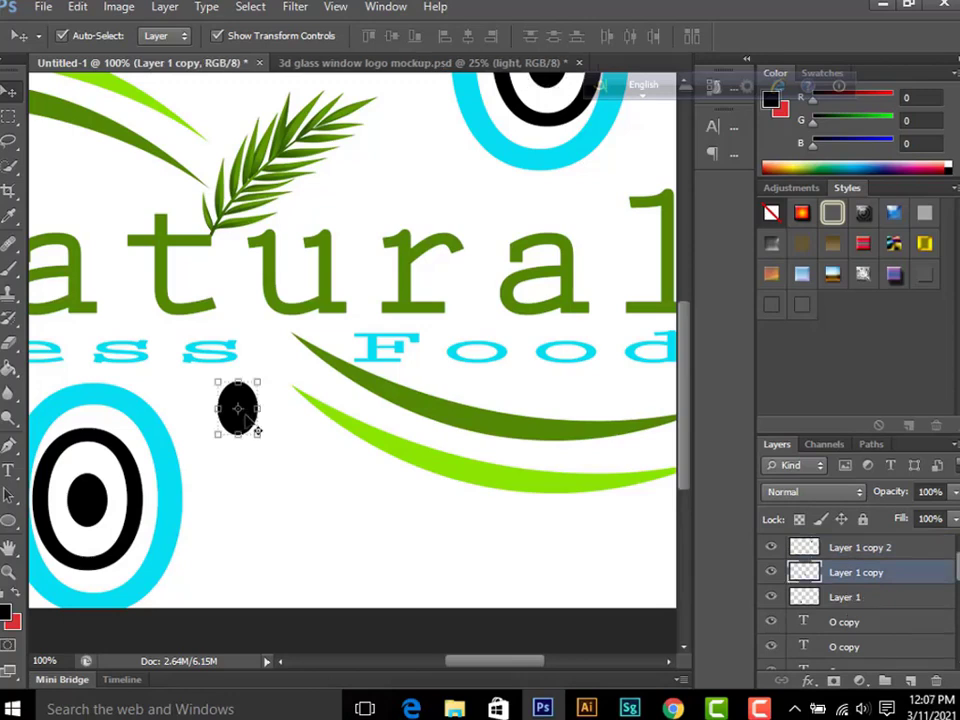
{"action": "scroll", "coordinate": [350, 560], "scroll_direction": "down", "scroll_amount": 1}
{"action": "left_click", "coordinate": [170, 515]}
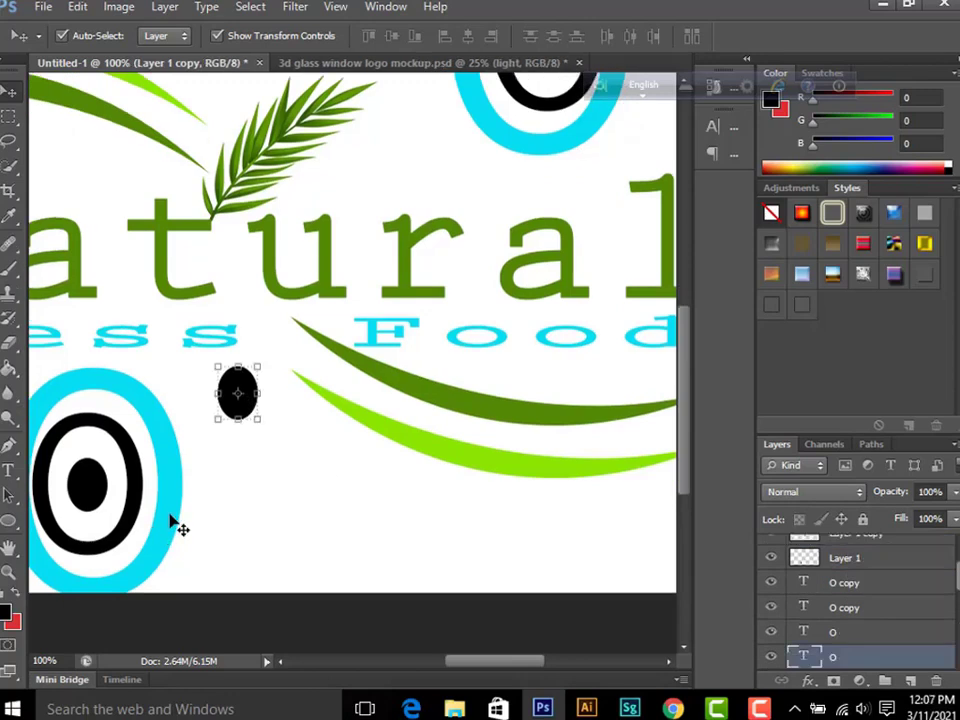
{"action": "left_click", "coordinate": [88, 485]}
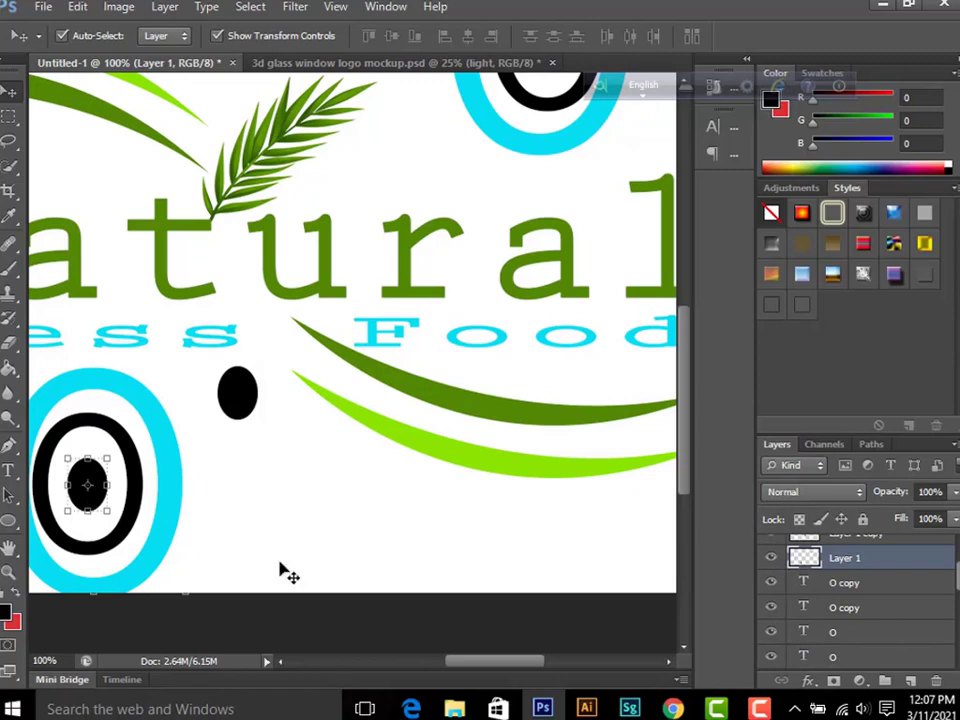
{"action": "left_click", "coordinate": [848, 607], "text": "shift"}
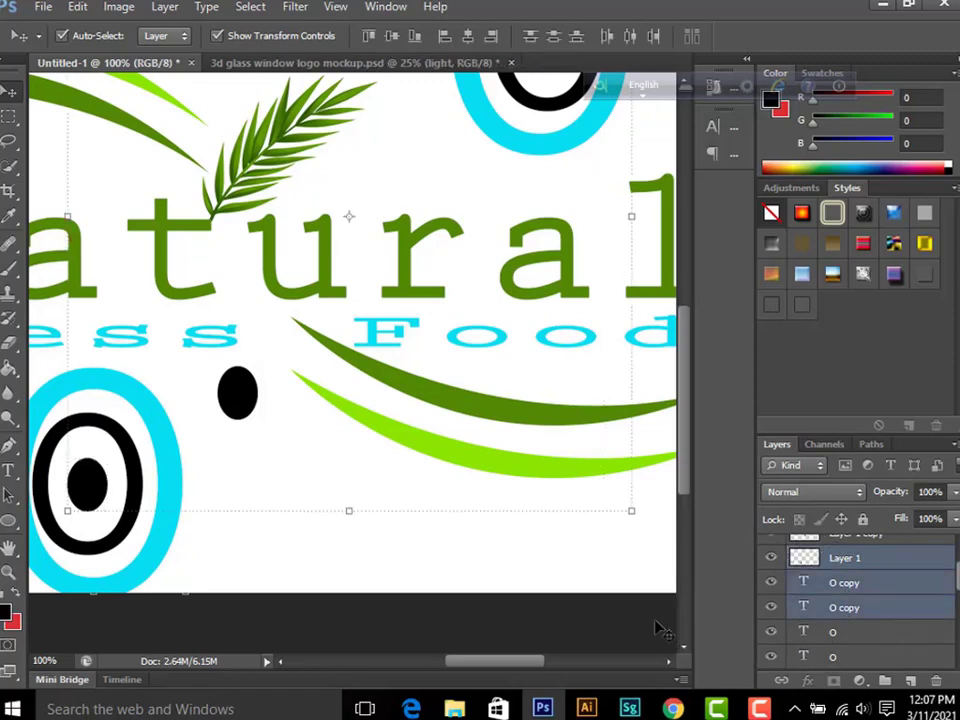
{"action": "left_click", "coordinate": [536, 536]}
{"action": "scroll", "coordinate": [538, 540], "scroll_direction": "up", "scroll_amount": 5}
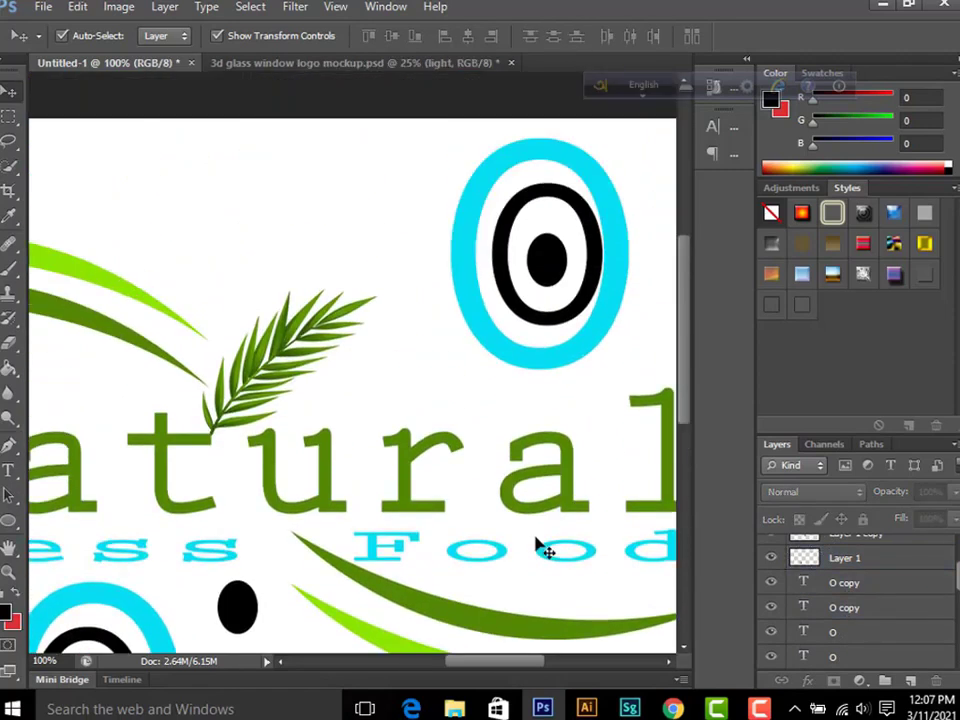
{"action": "scroll", "coordinate": [540, 548], "scroll_direction": "up", "scroll_amount": 3}
{"action": "mouse_move", "coordinate": [448, 256]}
{"action": "left_mouse_down"}
{"action": "mouse_move", "coordinate": [622, 370]}
{"action": "mouse_move", "coordinate": [632, 392]}
{"action": "left_mouse_up"}
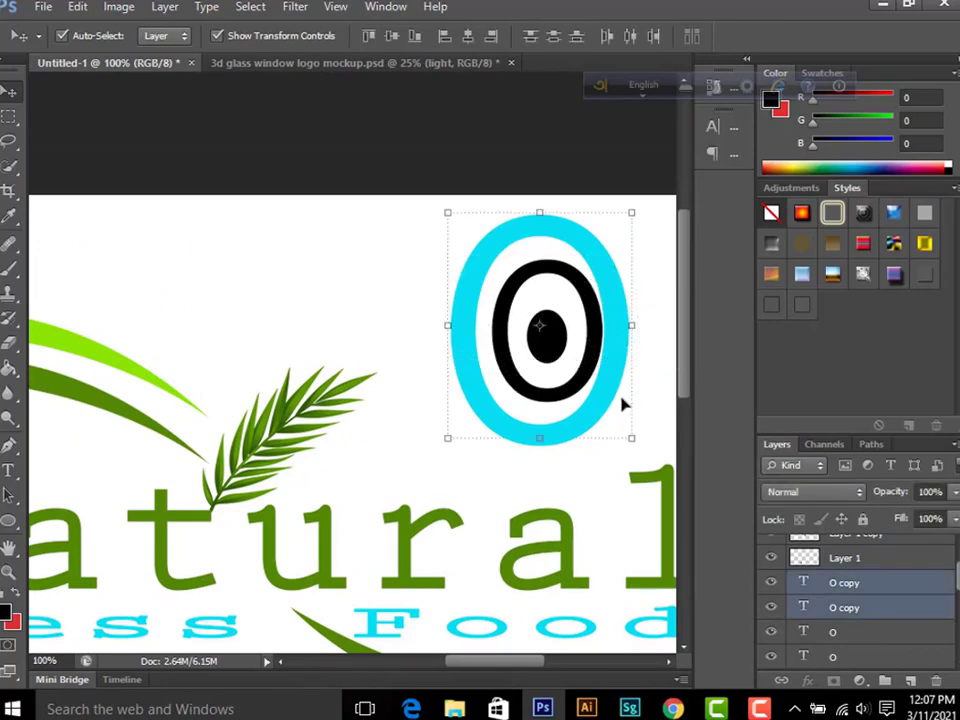
{"action": "key", "text": "ctrl+g"}
{"action": "scroll", "coordinate": [660, 520], "scroll_direction": "down", "scroll_amount": 3}
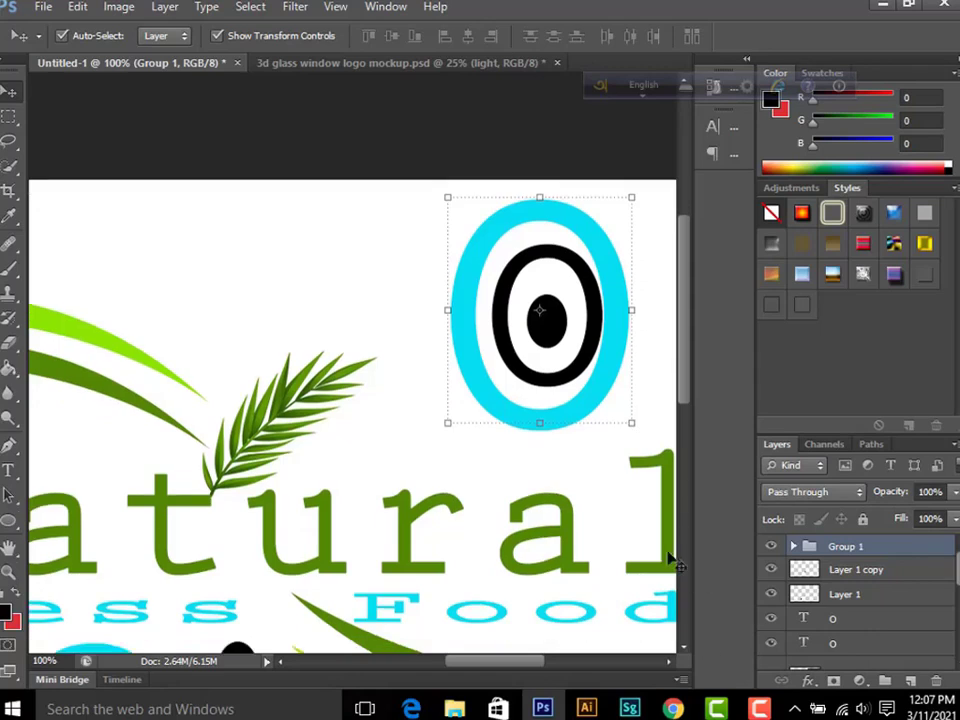
{"action": "scroll", "coordinate": [643, 519], "scroll_direction": "down", "scroll_amount": 2}
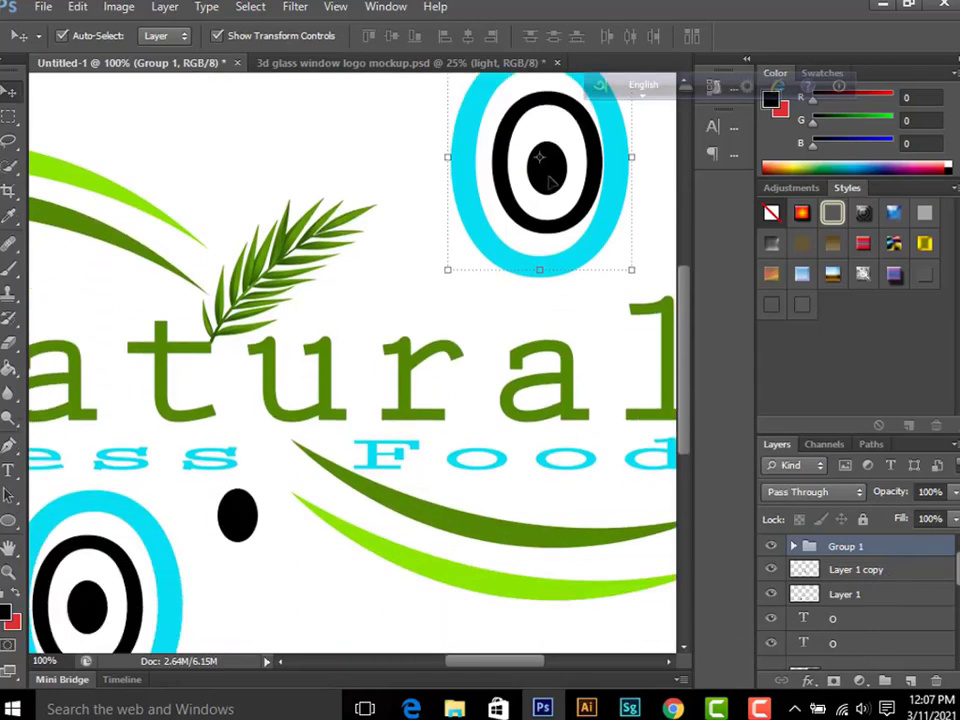
{"action": "left_click", "coordinate": [548, 180]}
{"action": "left_click_drag", "start_coordinate": [547, 172], "coordinate": [548, 180]}
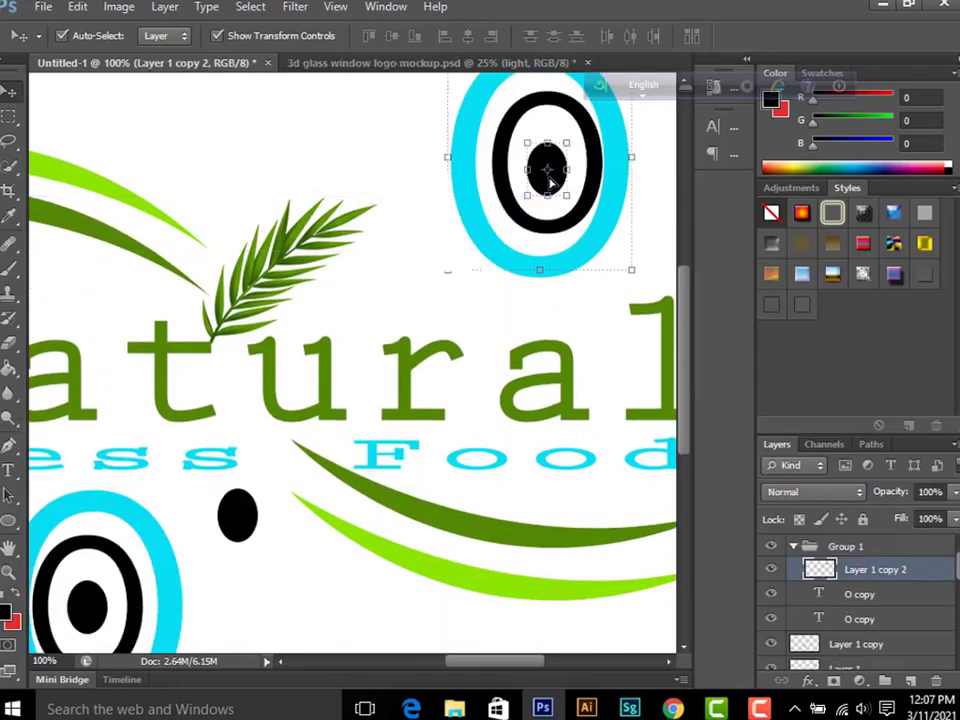
{"action": "left_click", "coordinate": [855, 548]}
{"action": "key", "text": "ctrl+g"}
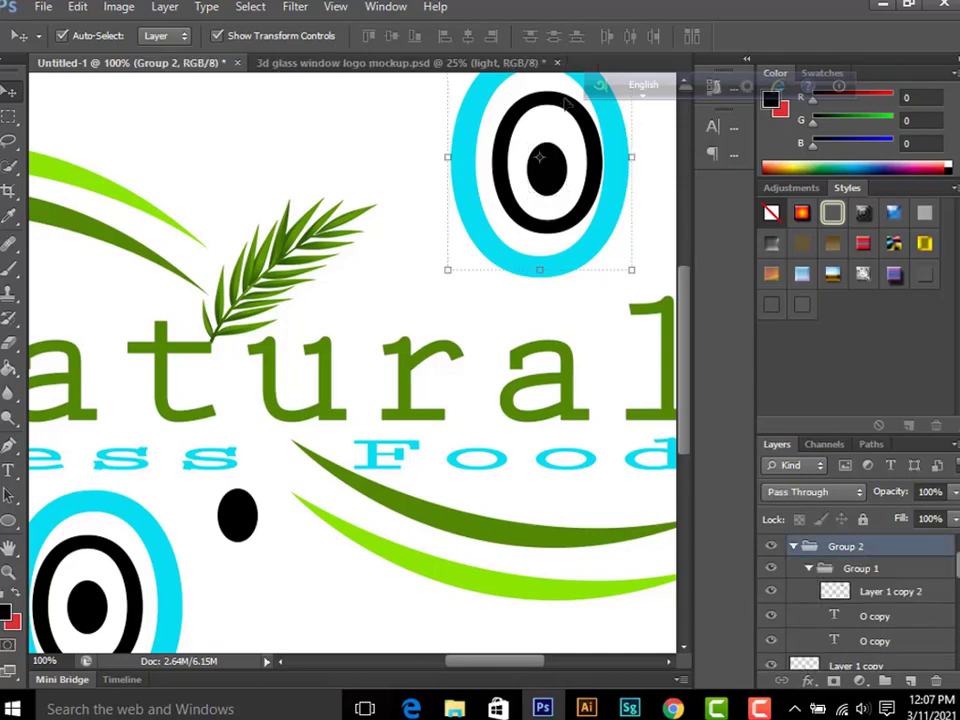
{"action": "left_click_drag", "start_coordinate": [581, 249], "coordinate": [616, 203]}
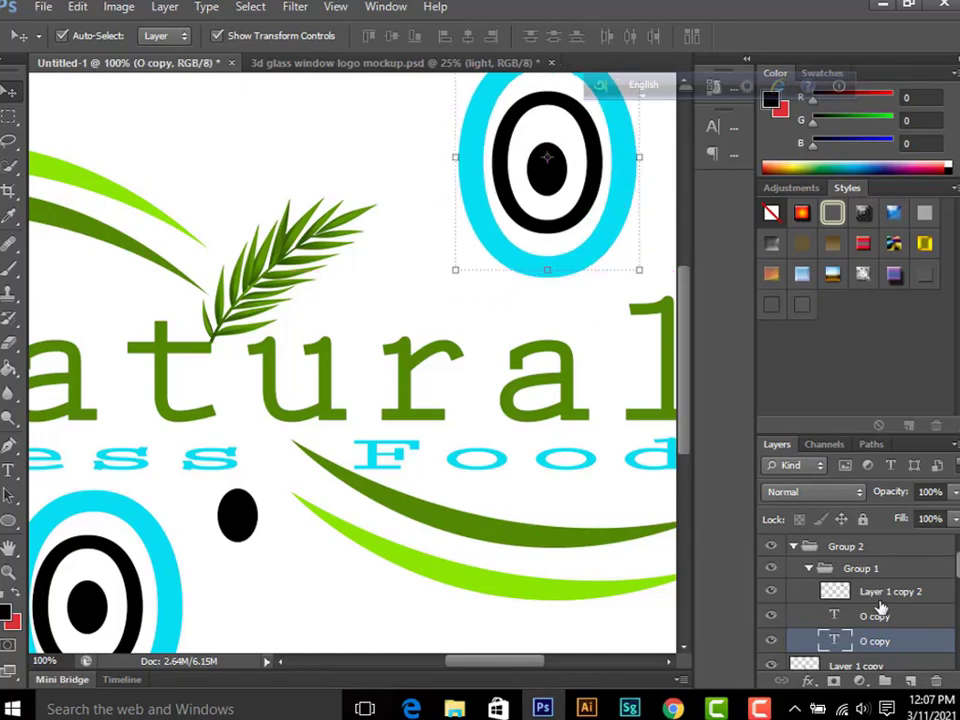
{"action": "scroll", "coordinate": [879, 606], "scroll_direction": "down", "scroll_amount": 3}
{"action": "scroll", "coordinate": [877, 603], "scroll_direction": "down", "scroll_amount": 5}
{"action": "scroll", "coordinate": [877, 603], "scroll_direction": "up", "scroll_amount": 5}
{"action": "scroll", "coordinate": [875, 599], "scroll_direction": "up", "scroll_amount": 2}
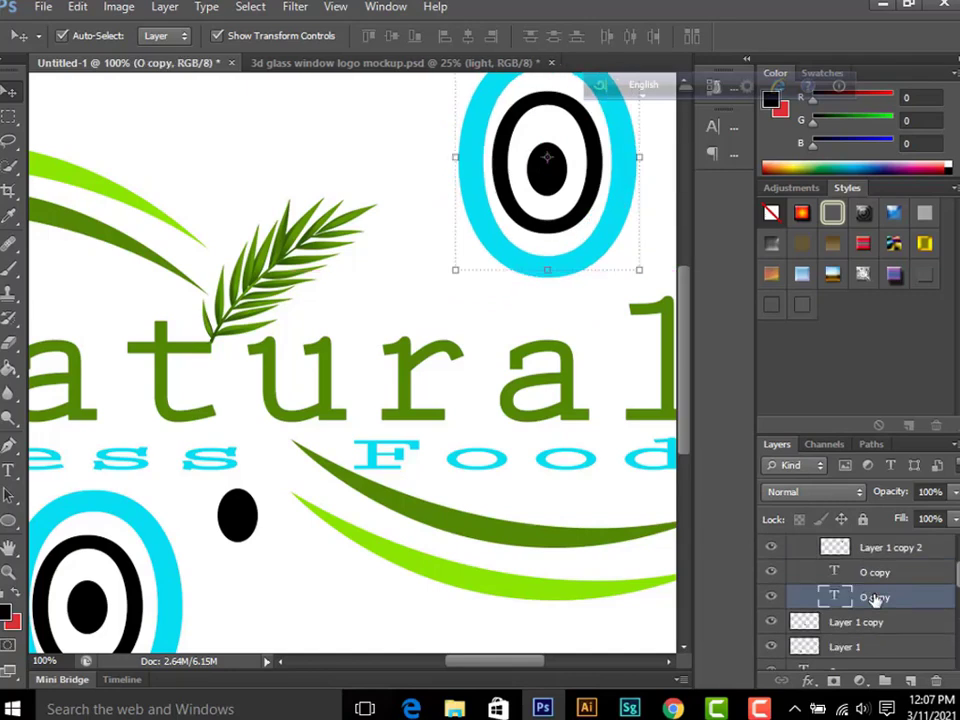
{"action": "scroll", "coordinate": [875, 598], "scroll_direction": "up", "scroll_amount": 2}
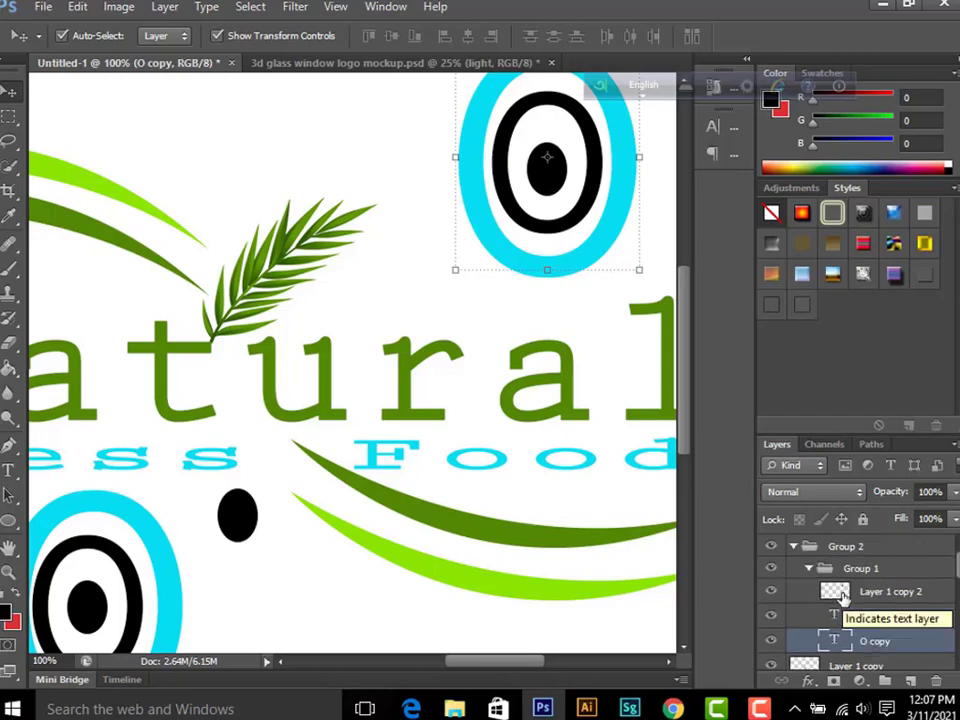
{"action": "left_click", "coordinate": [845, 591]}
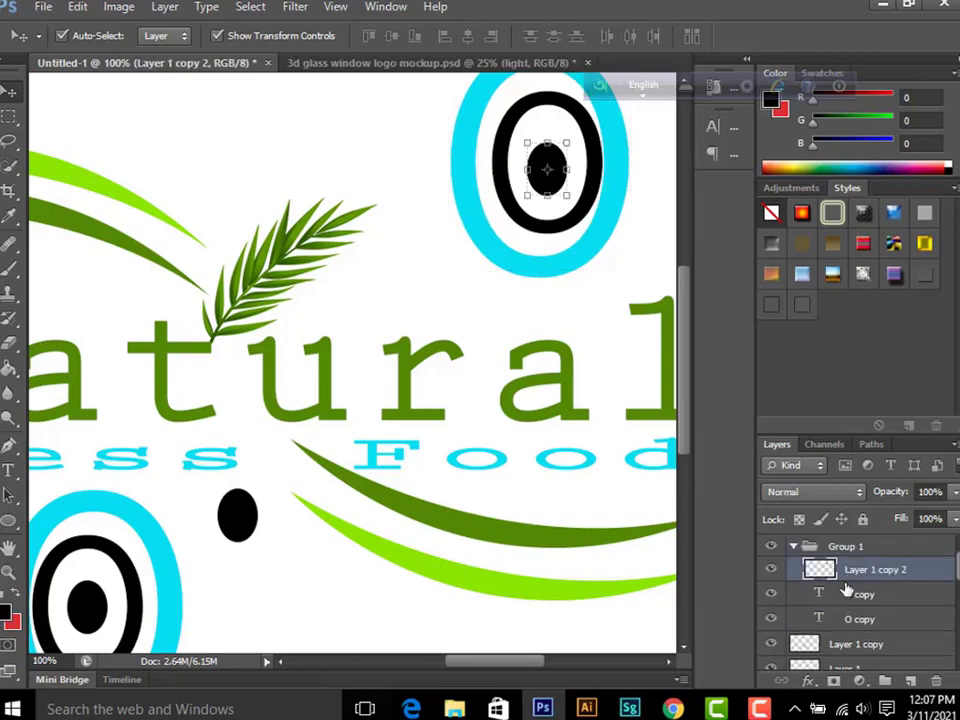
{"action": "scroll", "coordinate": [845, 591], "scroll_direction": "down", "scroll_amount": 1}
{"action": "scroll", "coordinate": [845, 591], "scroll_direction": "down", "scroll_amount": 2}
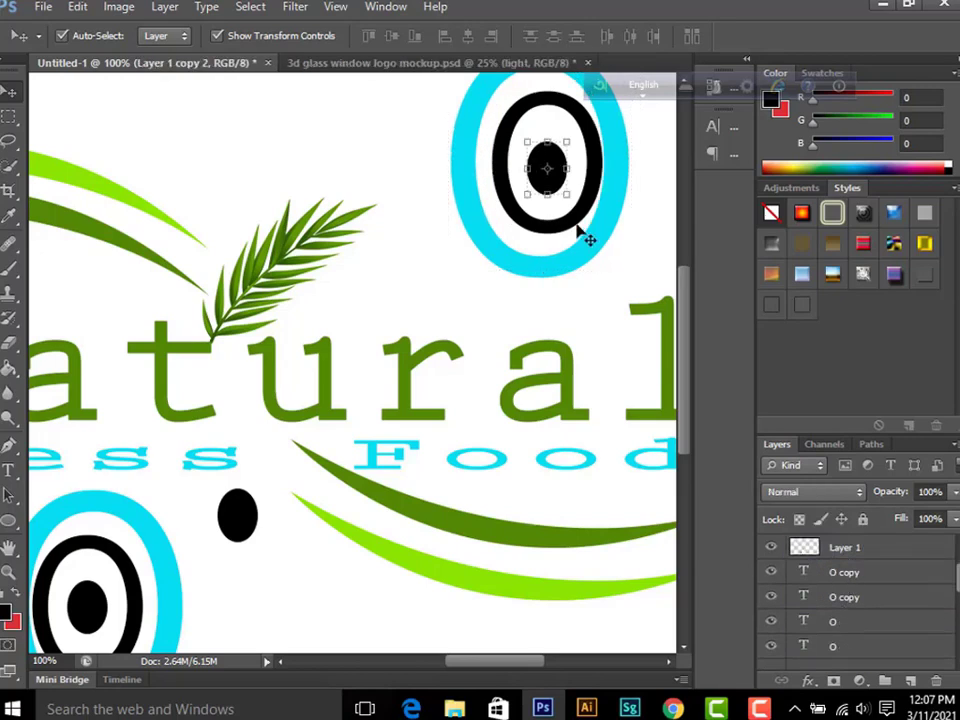
{"action": "scroll", "coordinate": [879, 580], "scroll_direction": "up", "scroll_amount": 2}
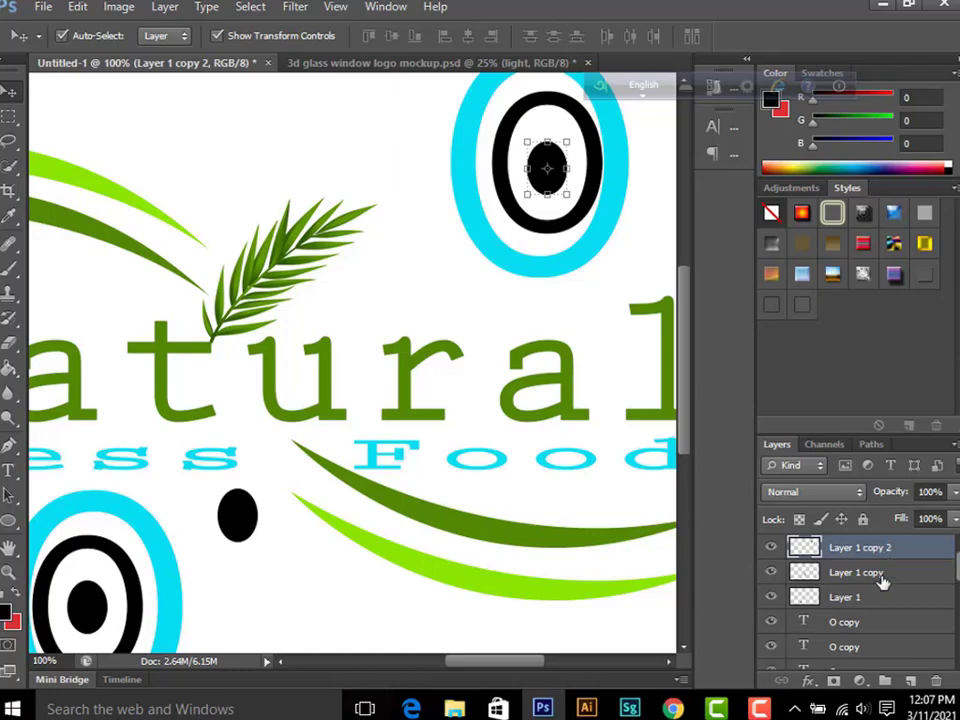
{"action": "left_click", "coordinate": [880, 575]}
{"action": "left_click", "coordinate": [878, 552]}
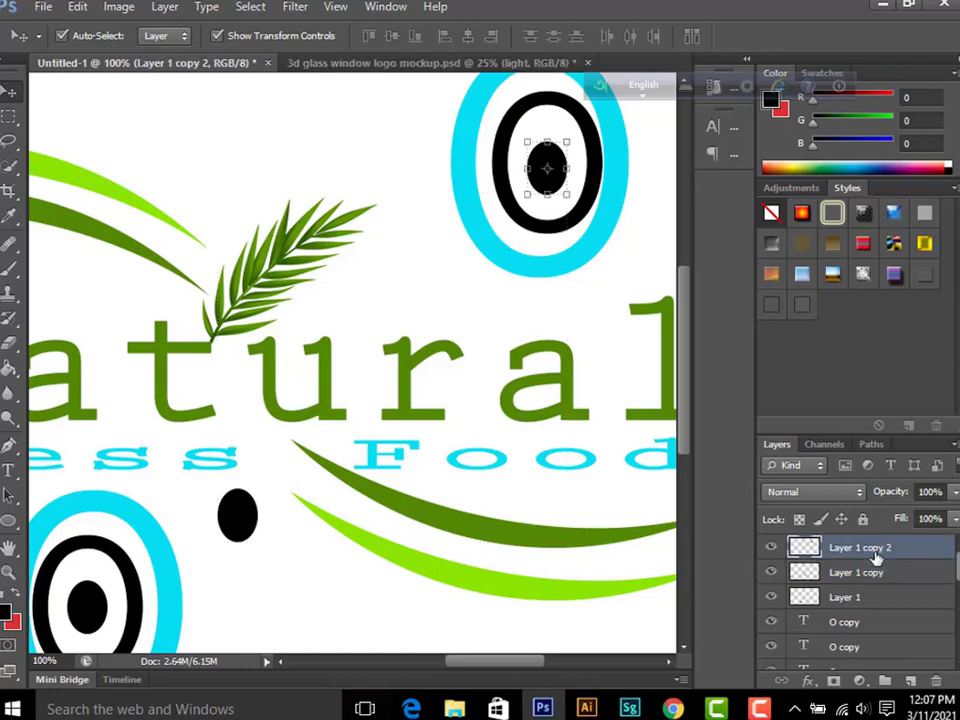
{"action": "left_click", "coordinate": [607, 313]}
{"action": "key", "text": "ctrl+minus"}
{"action": "key", "text": "ctrl+minus"}
{"action": "key", "text": "ctrl+minus"}
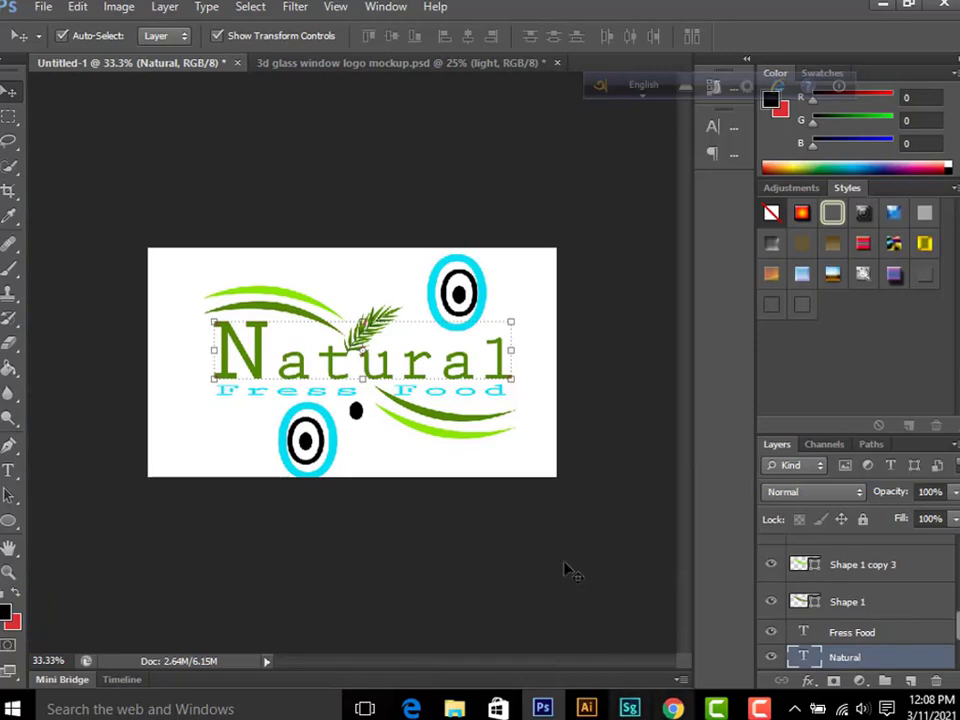
- Move the lower target to the top right, shrink it to about 38%, and group it
{"action": "left_click", "coordinate": [265, 512]}
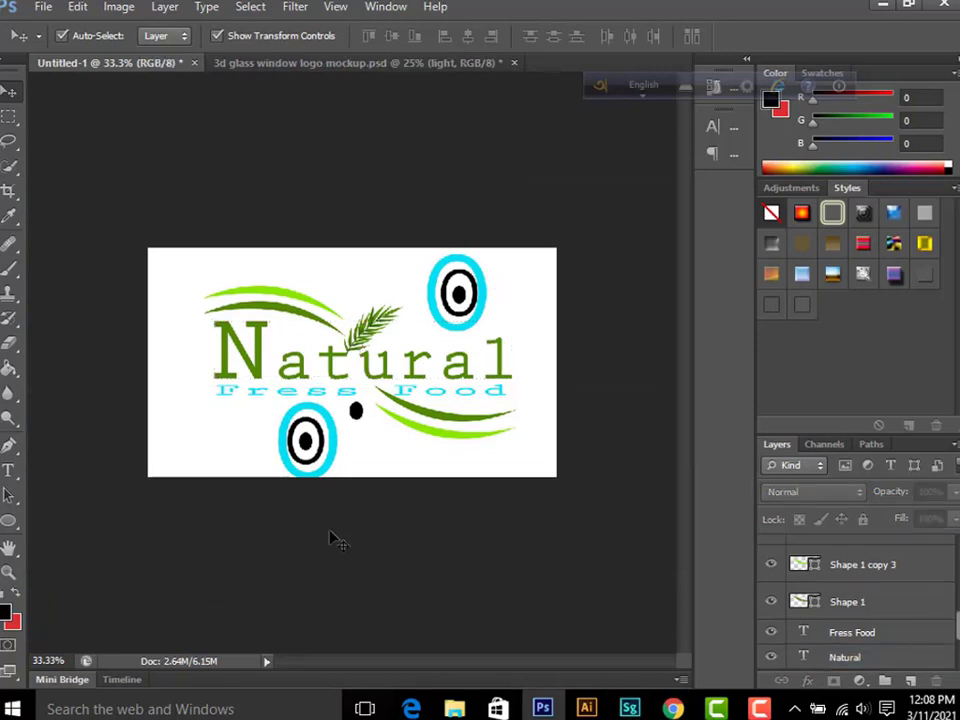
{"action": "left_click_drag", "start_coordinate": [323, 473], "coordinate": [278, 402]}
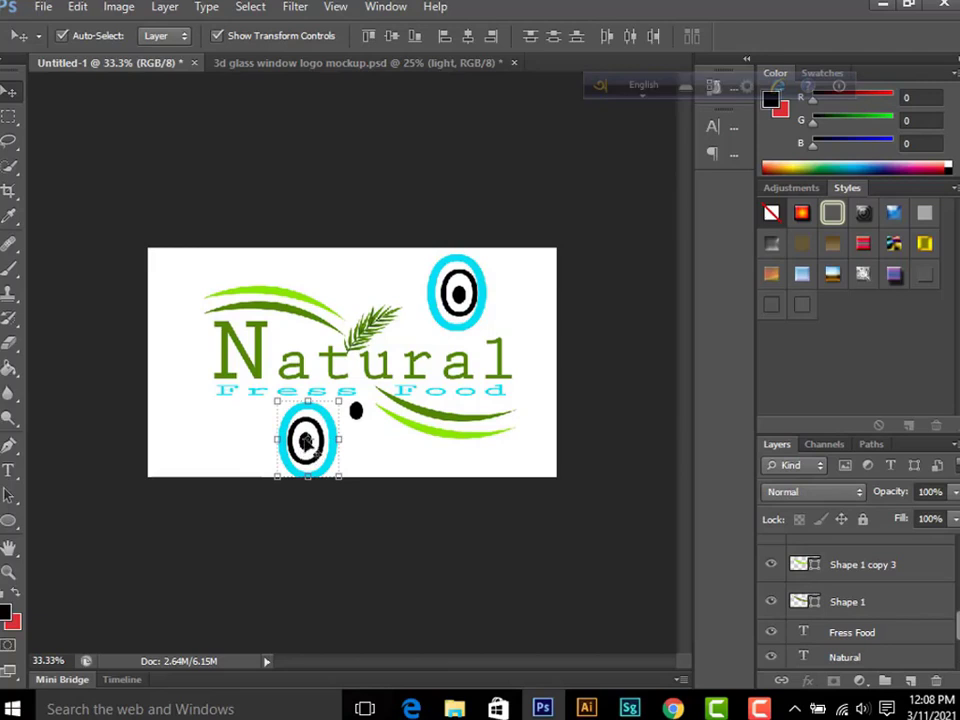
{"action": "mouse_move", "coordinate": [349, 470]}
{"action": "left_mouse_down"}
{"action": "mouse_move", "coordinate": [537, 337]}
{"action": "mouse_move", "coordinate": [530, 328]}
{"action": "mouse_move", "coordinate": [548, 333]}
{"action": "mouse_move", "coordinate": [540, 327]}
{"action": "mouse_move", "coordinate": [536, 346]}
{"action": "left_mouse_up"}
{"action": "key", "text": "ctrl+t"}
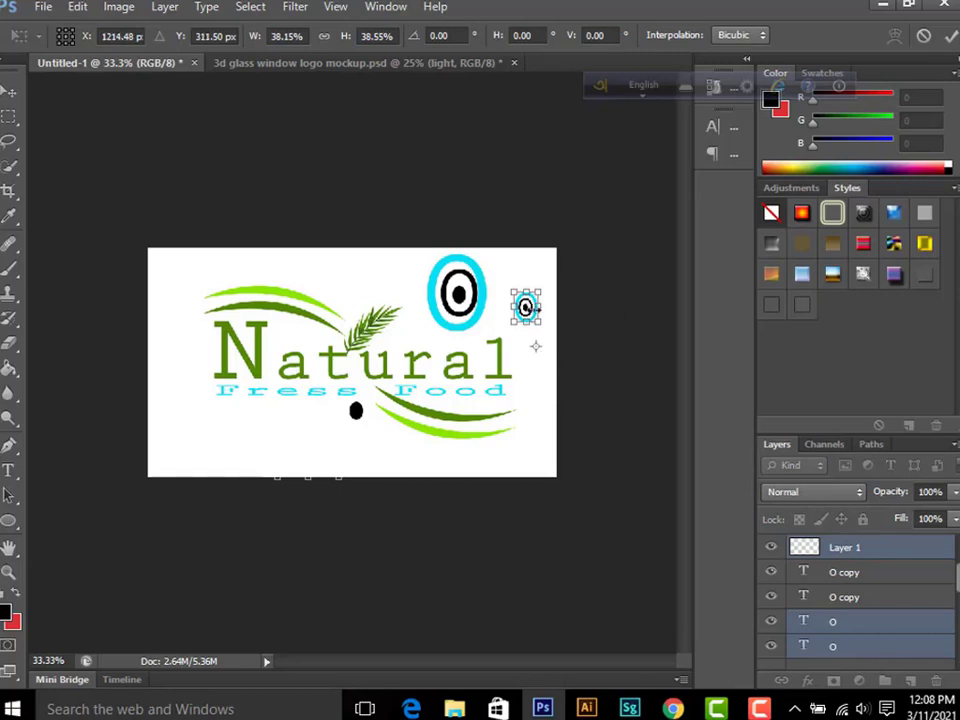
{"action": "key", "text": "Return"}
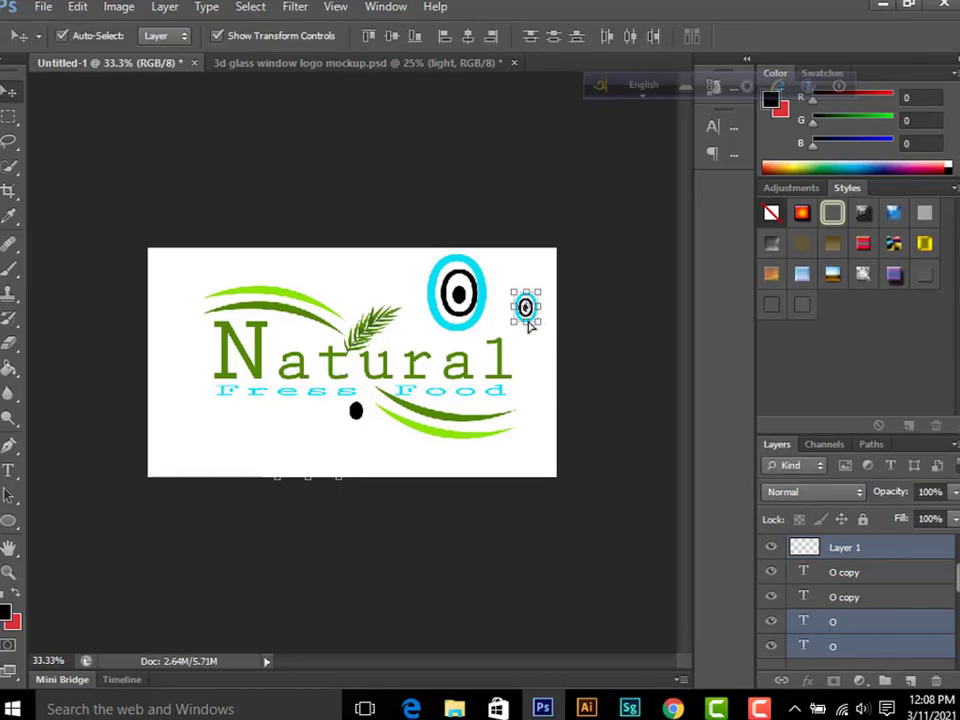
{"action": "key", "text": "ctrl+g"}
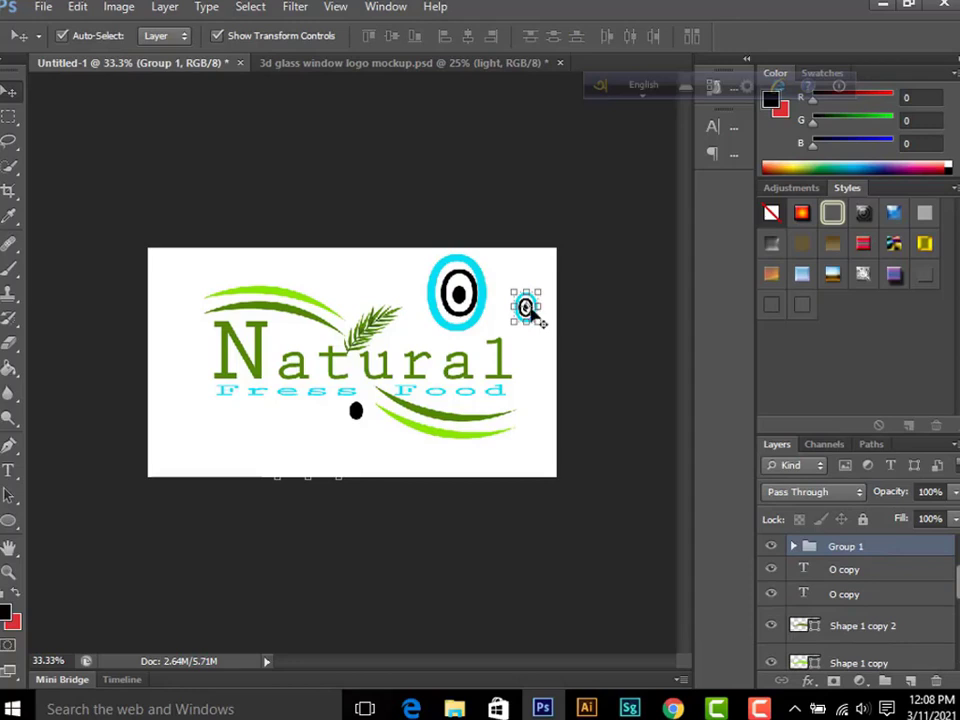
- Nudge the small grouped target slightly lower right beside Natural
{"action": "key", "text": "ctrl+t"}
{"action": "left_click_drag", "start_coordinate": [526, 307], "coordinate": [533, 347]}
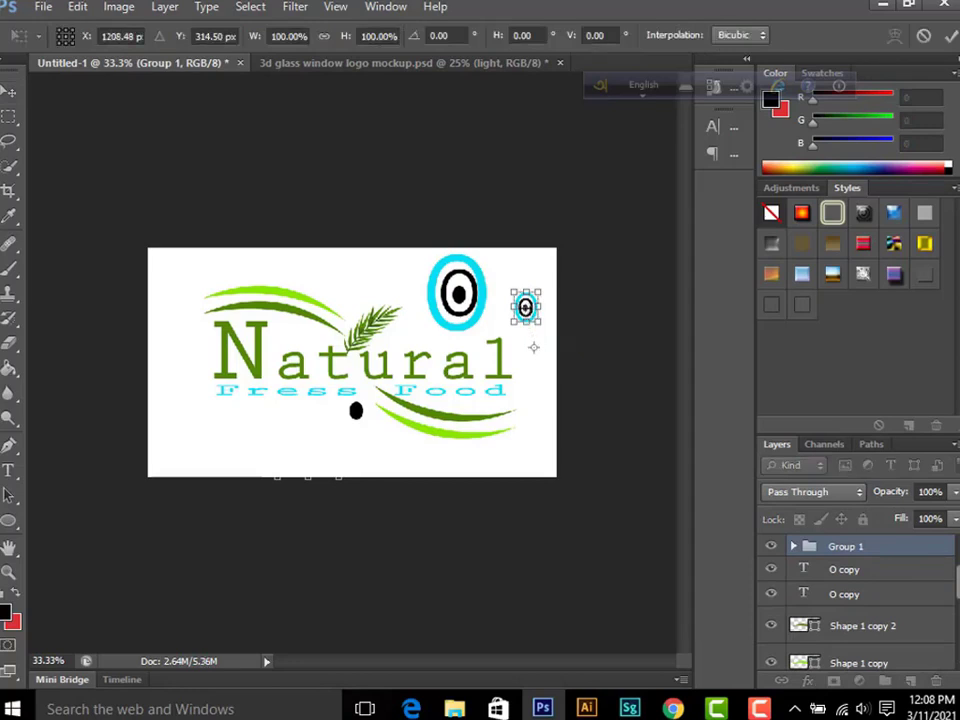
{"action": "key", "text": "ctrl+plus"}
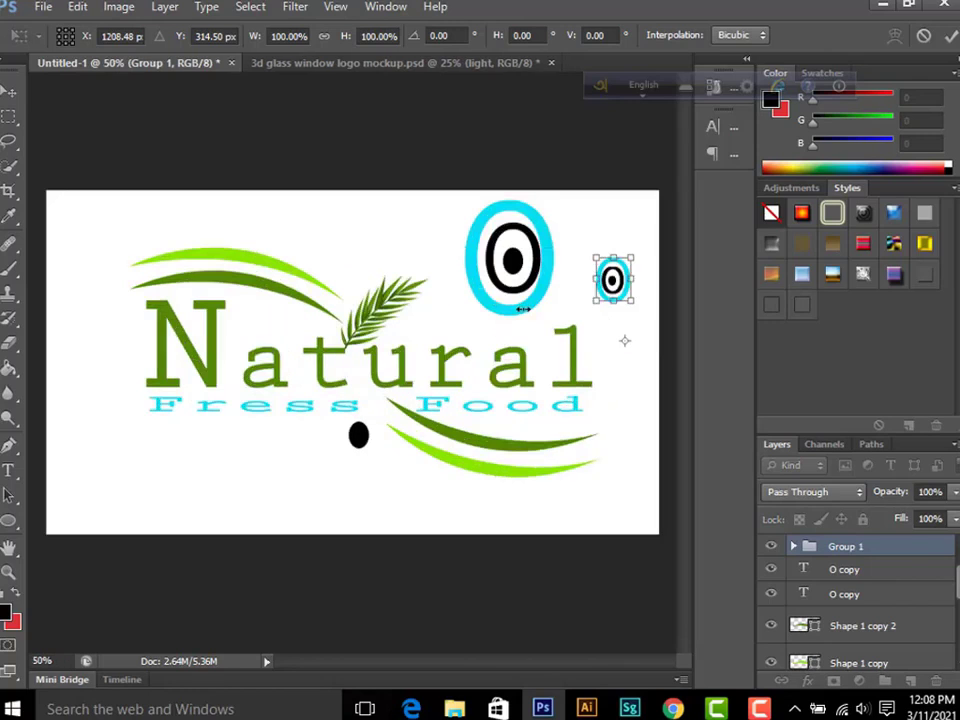
{"action": "left_click_drag", "start_coordinate": [610, 305], "coordinate": [622, 305]}
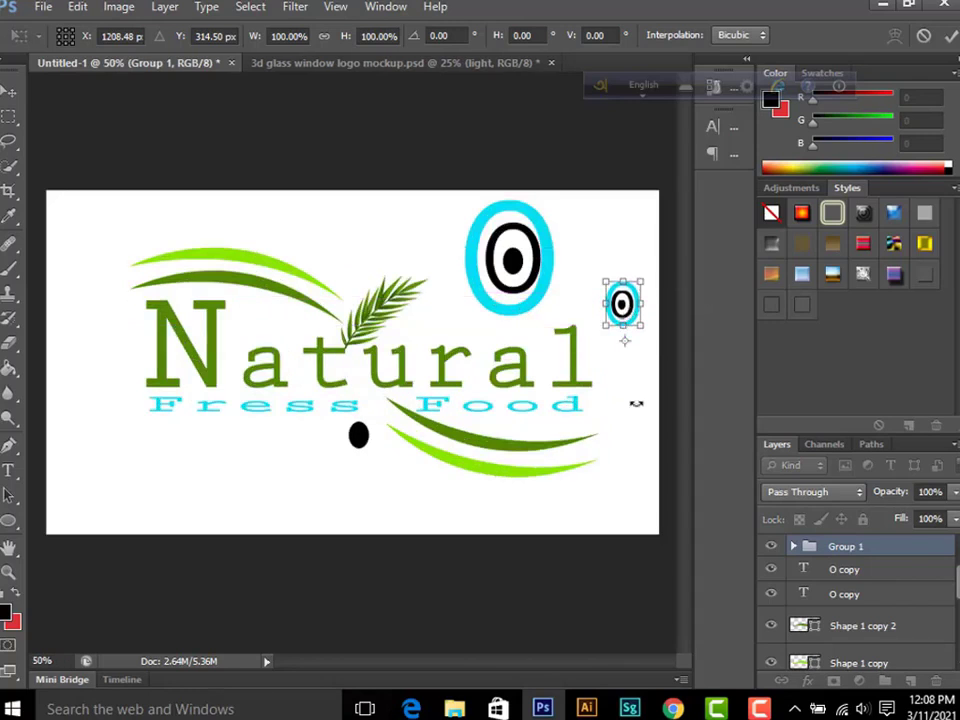
{"action": "key", "text": "Return"}
{"action": "left_click", "coordinate": [639, 413]}
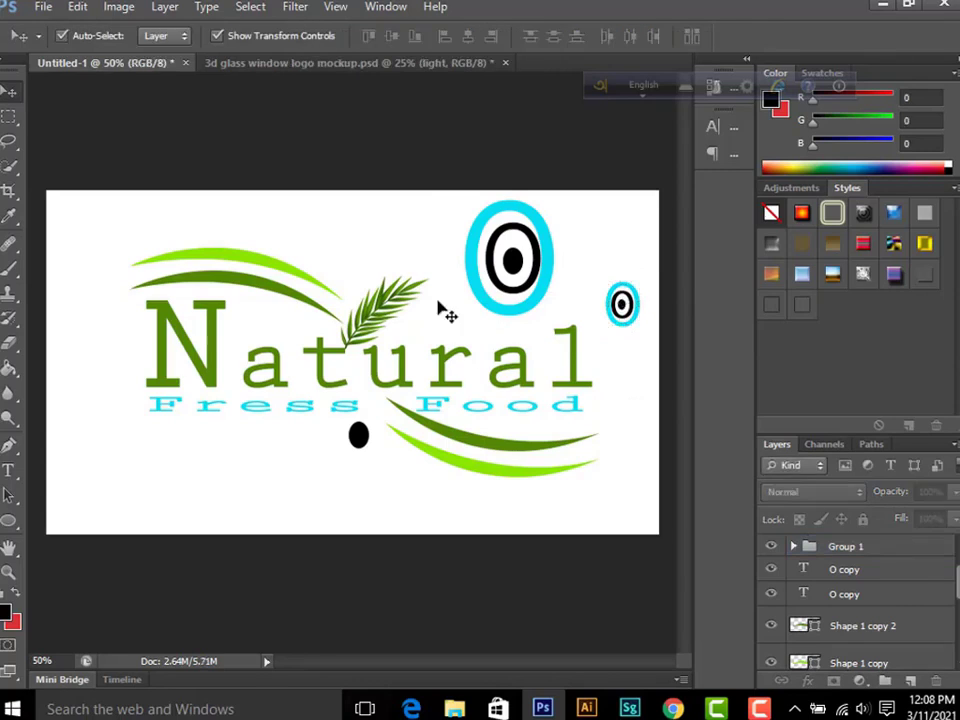
- Shrink the large top target, group it as Group 2, and place it beside the first
{"action": "left_click_drag", "start_coordinate": [481, 194], "coordinate": [556, 313]}
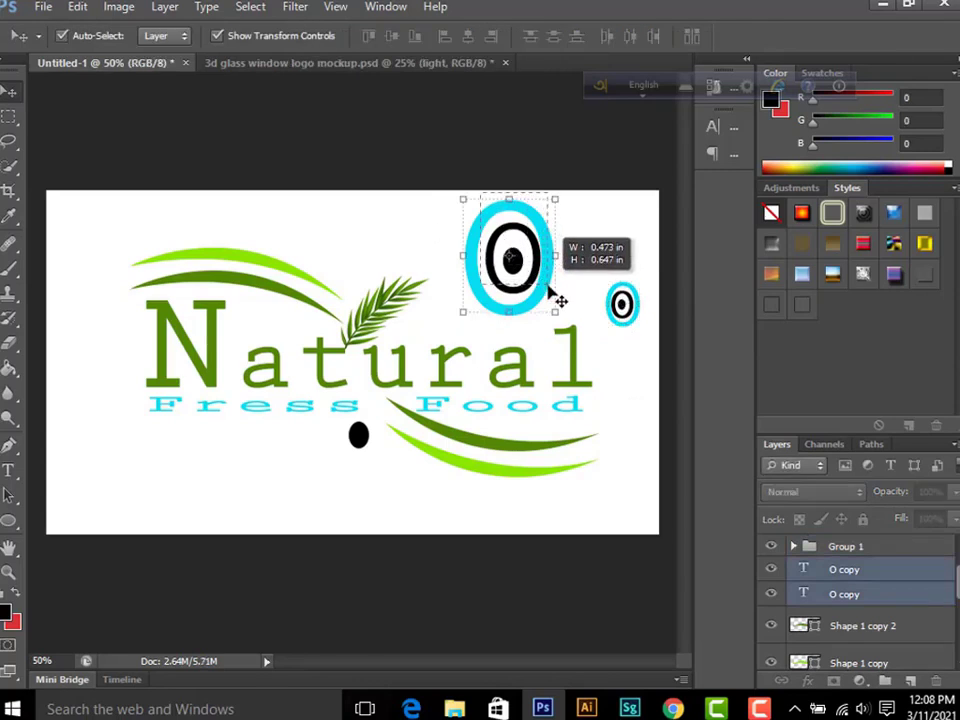
{"action": "left_click_drag", "start_coordinate": [556, 313], "coordinate": [560, 278]}
{"action": "key", "text": "ctrl+t"}
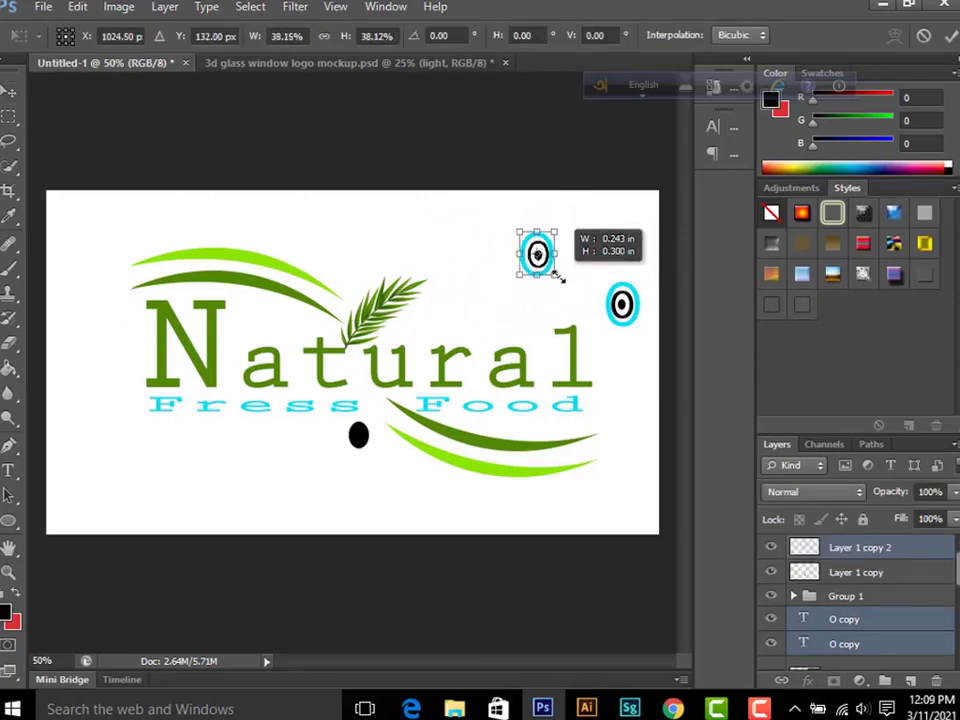
{"action": "key", "text": "Return"}
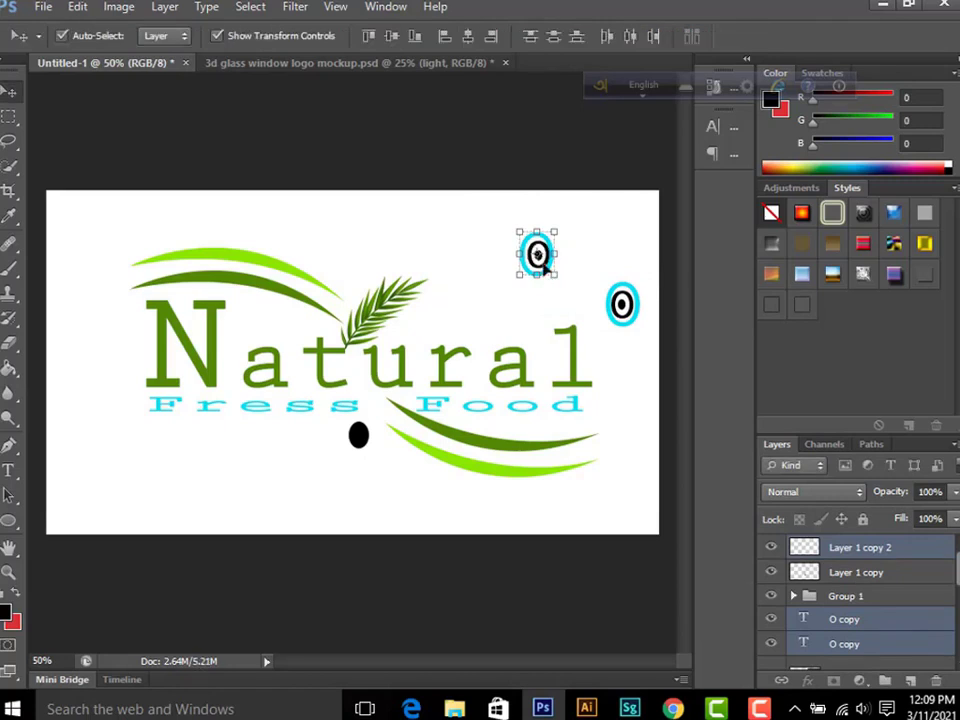
{"action": "key", "text": "ctrl+g"}
{"action": "key", "text": "ctrl+t"}
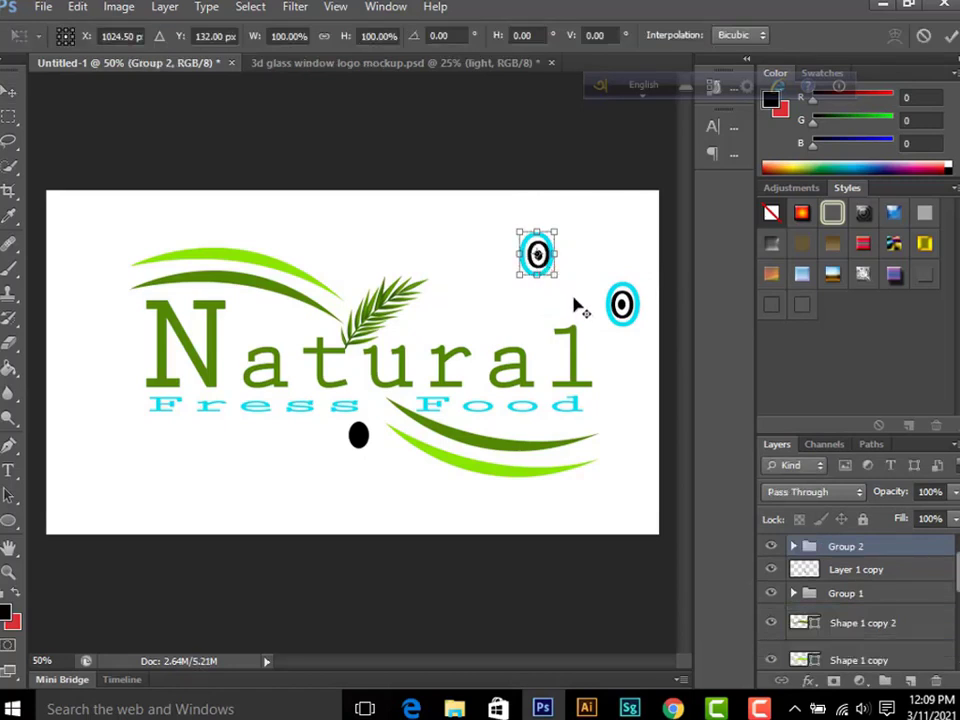
{"action": "left_click_drag", "start_coordinate": [578, 311], "coordinate": [582, 270]}
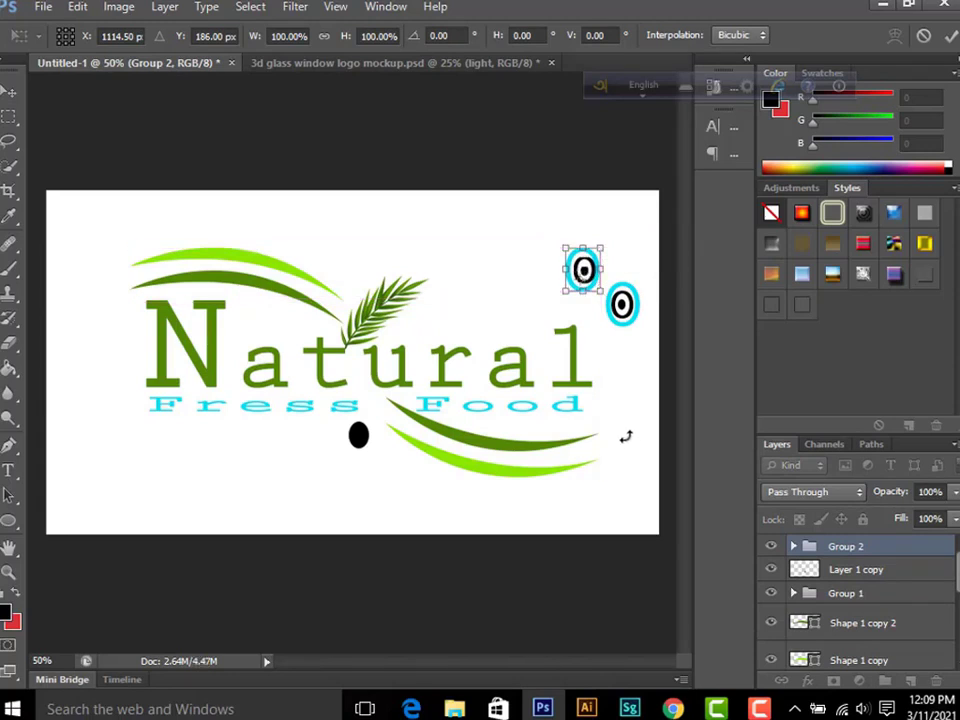
{"action": "key", "text": "Return"}
- Duplicate the dark green swoosh, rotate it about 30°, and shrink it between the eyes
{"action": "left_click", "coordinate": [519, 453]}
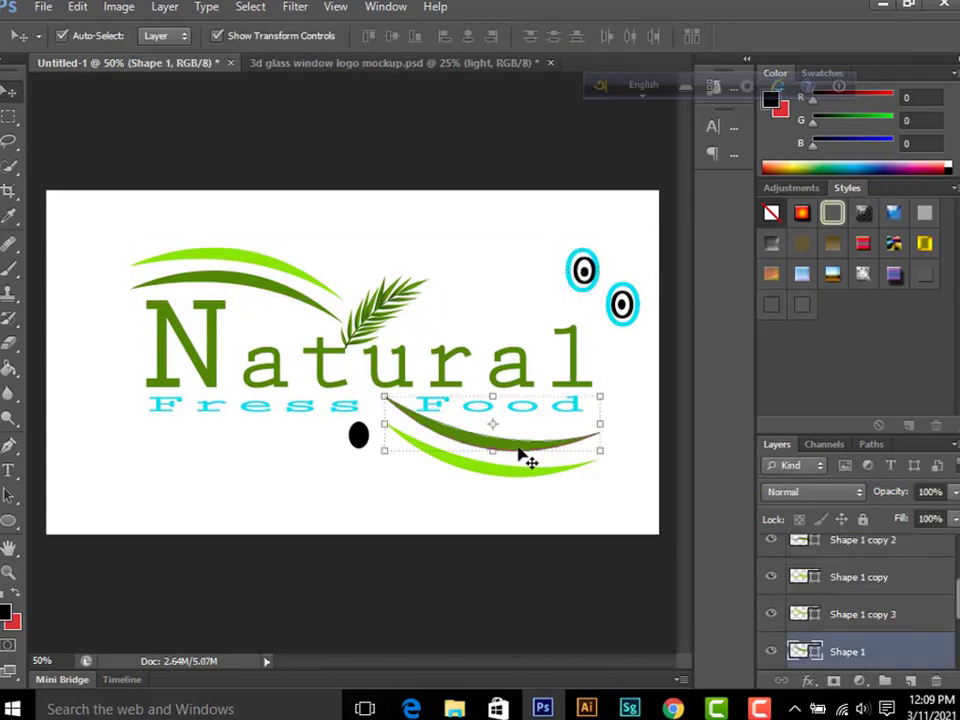
{"action": "left_click_drag", "start_coordinate": [519, 453], "coordinate": [552, 310], "text": "alt"}
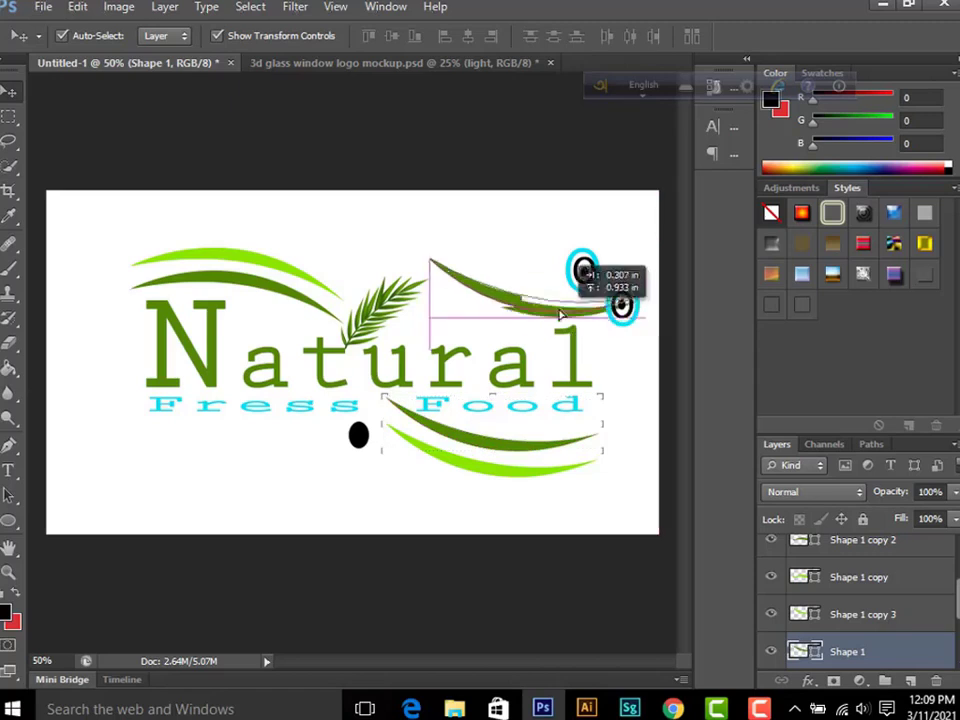
{"action": "left_click_drag", "start_coordinate": [642, 240], "coordinate": [667, 309]}
{"action": "left_click_drag", "start_coordinate": [541, 318], "coordinate": [610, 335]}
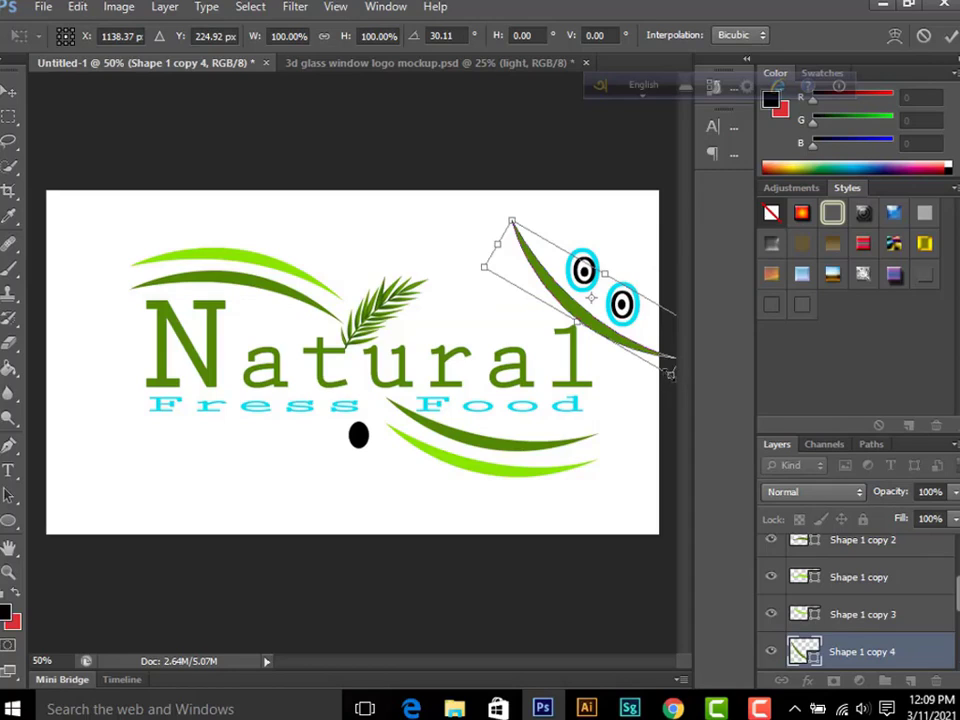
{"action": "mouse_move", "coordinate": [670, 372]}
{"action": "left_mouse_down"}
{"action": "mouse_move", "coordinate": [621, 331]}
{"action": "mouse_move", "coordinate": [574, 323]}
{"action": "mouse_move", "coordinate": [600, 326]}
{"action": "mouse_move", "coordinate": [597, 318]}
{"action": "left_mouse_up"}
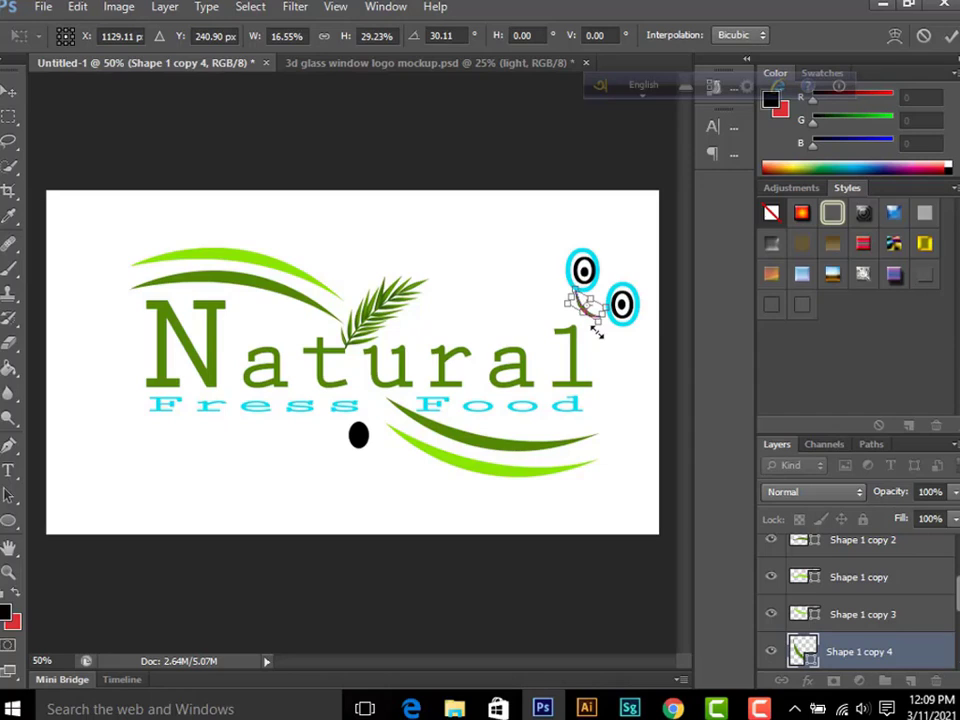
{"action": "key", "text": "Right"}
{"action": "key", "text": "Right"}
{"action": "key", "text": "Right"}
{"action": "key", "text": "Right"}
{"action": "key", "text": "Right"}
{"action": "key", "text": "Down"}
{"action": "key", "text": "Down"}
{"action": "key", "text": "Down"}
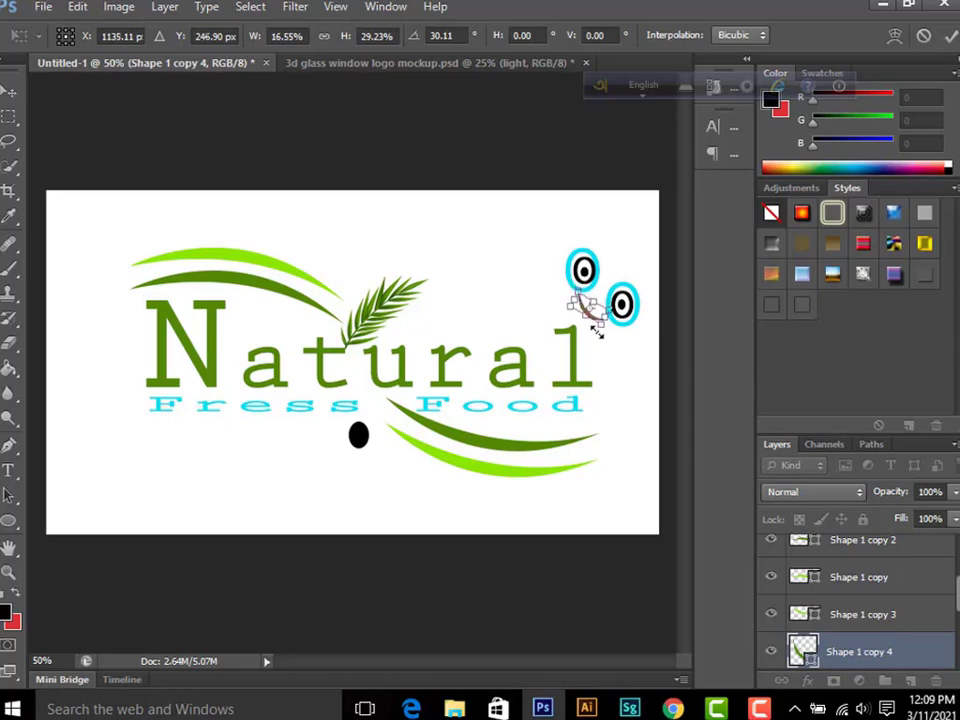
{"action": "key", "text": "Down"}
{"action": "key", "text": "Down"}
{"action": "key", "text": "Down"}
{"action": "key", "text": "Down"}
{"action": "key", "text": "Return"}
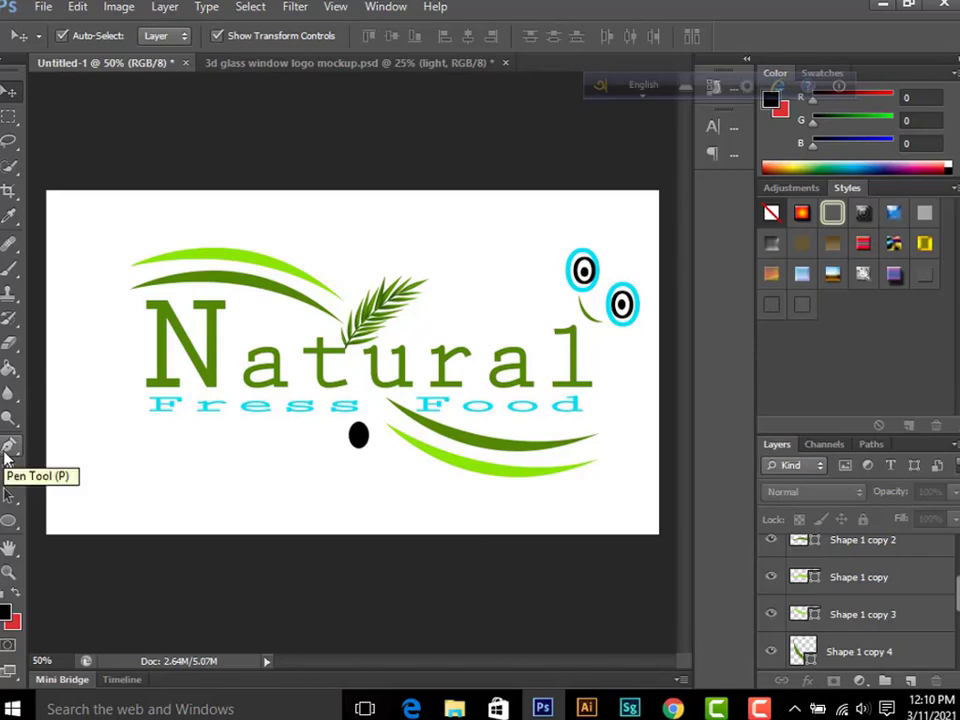
- Set the Pen tool in Shape mode to no fill and a green 1 pt stroke
{"action": "left_click", "coordinate": [8, 449]}
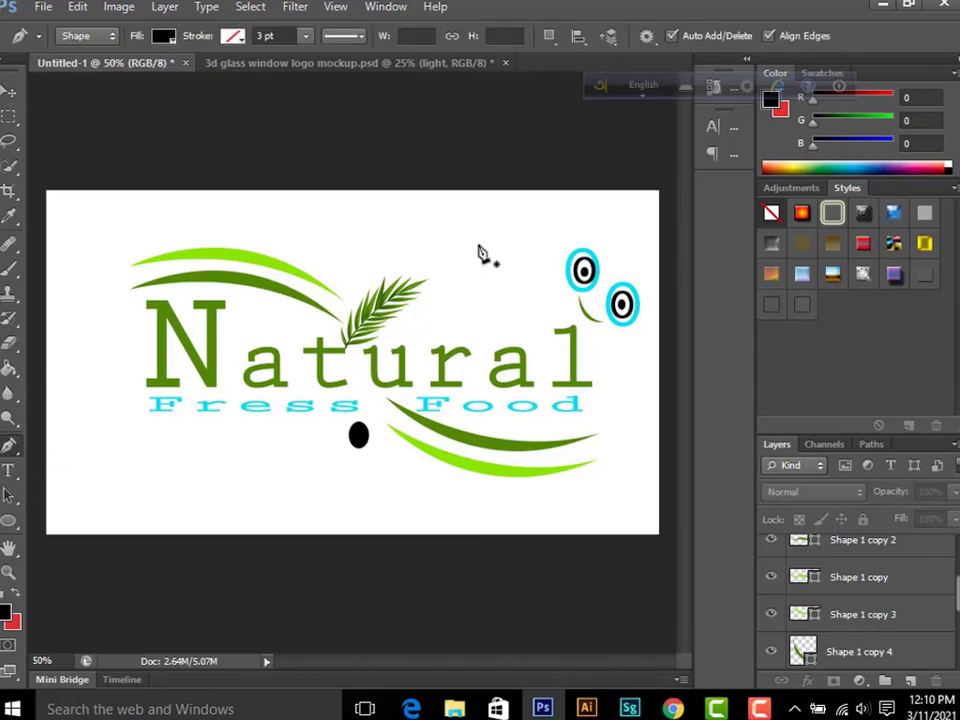
{"action": "left_click", "coordinate": [232, 38]}
{"action": "left_click", "coordinate": [162, 147]}
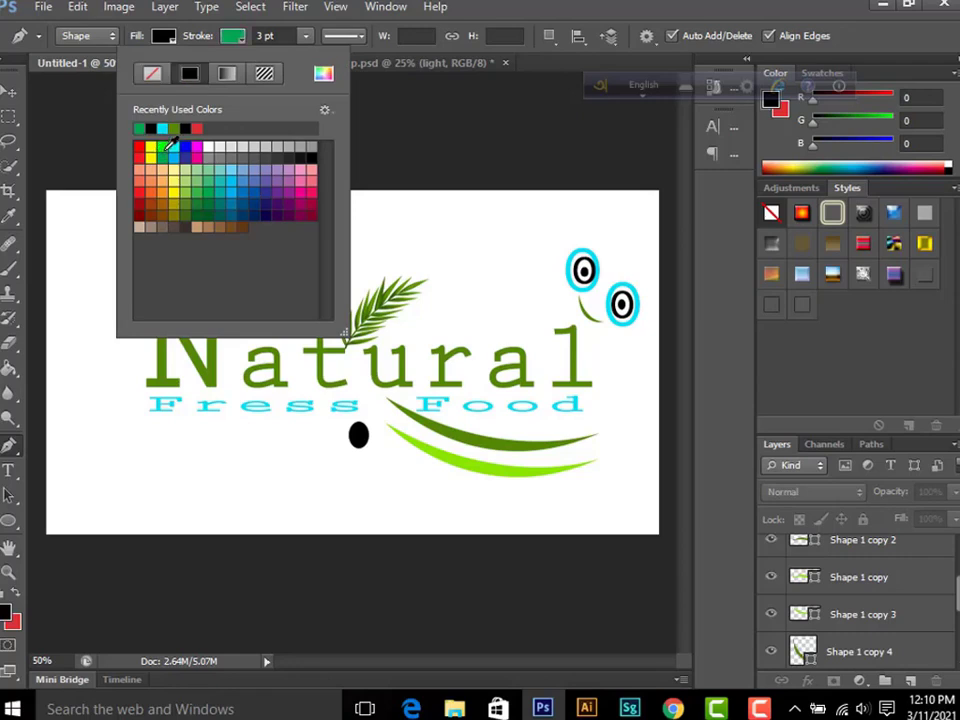
{"action": "left_click", "coordinate": [165, 37]}
{"action": "left_click", "coordinate": [83, 73]}
{"action": "key", "text": "ctrl+Tab"}
{"action": "left_click", "coordinate": [343, 36]}
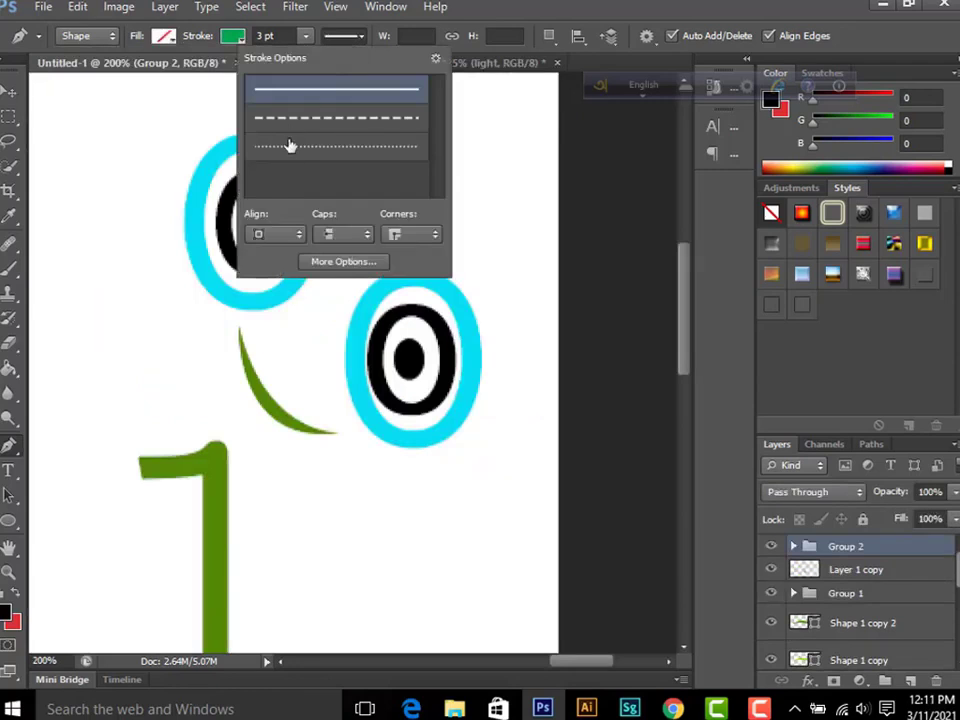
{"action": "left_click", "coordinate": [326, 90]}
{"action": "left_click", "coordinate": [254, 38]}
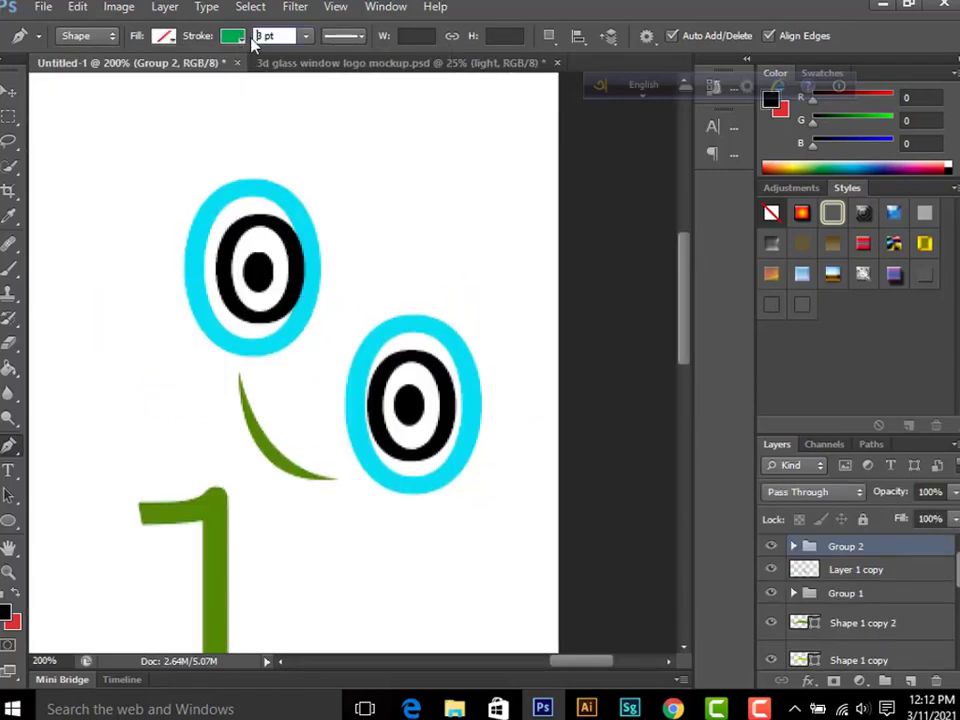
{"action": "type", "text": "1"}
{"action": "key", "text": "Return"}
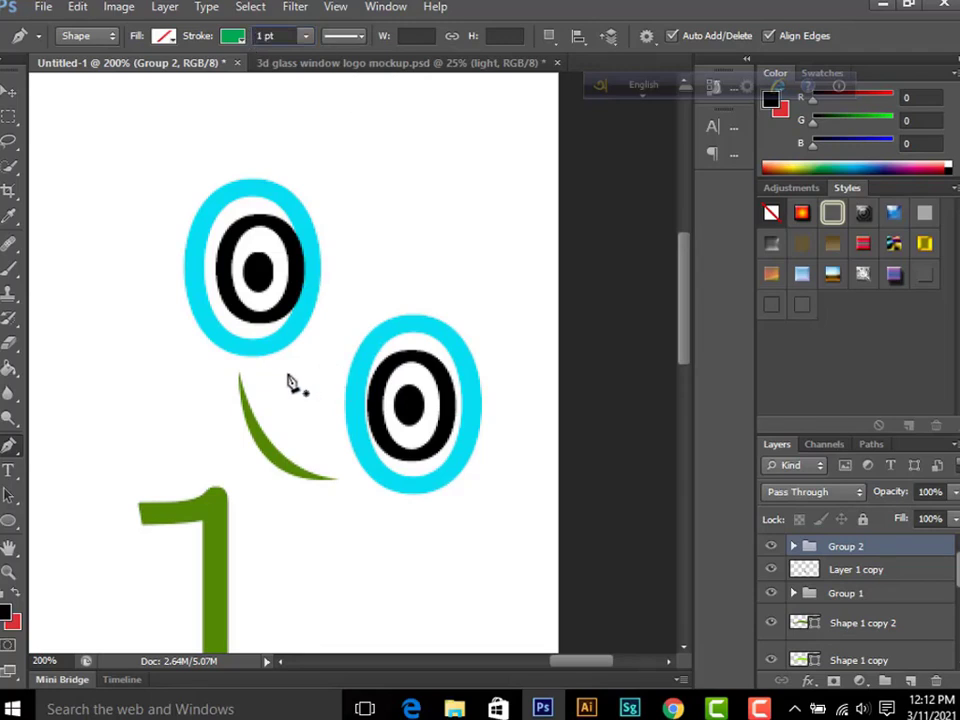
- Draw a hooked nose outline between the two cyan eyes
{"action": "left_click", "coordinate": [342, 302]}
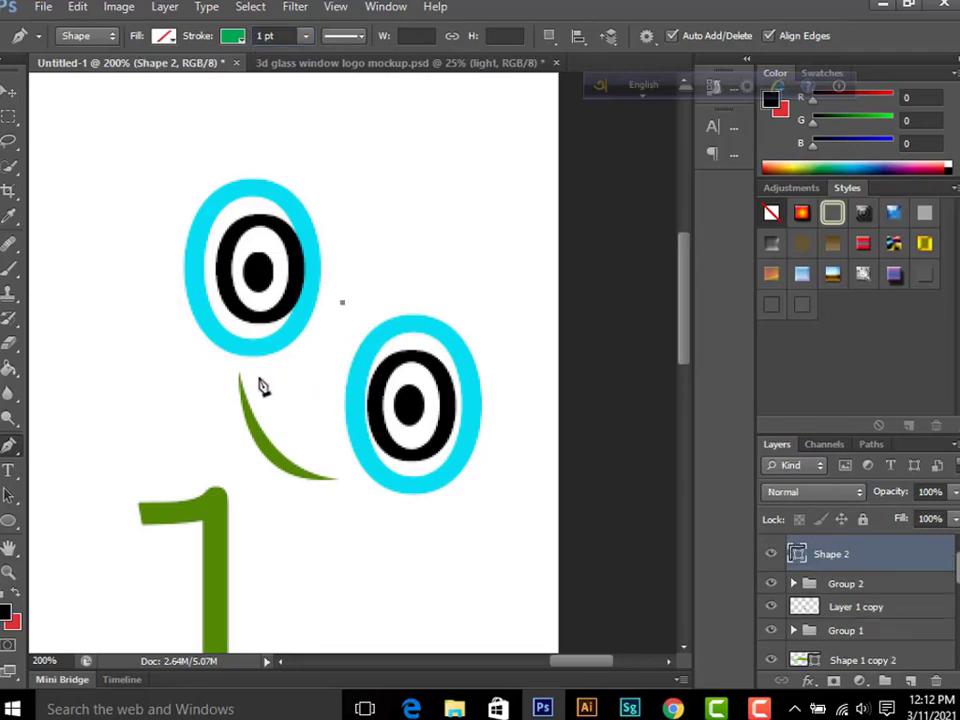
{"action": "left_click_drag", "start_coordinate": [273, 377], "coordinate": [250, 378]}
{"action": "left_click", "coordinate": [274, 379]}
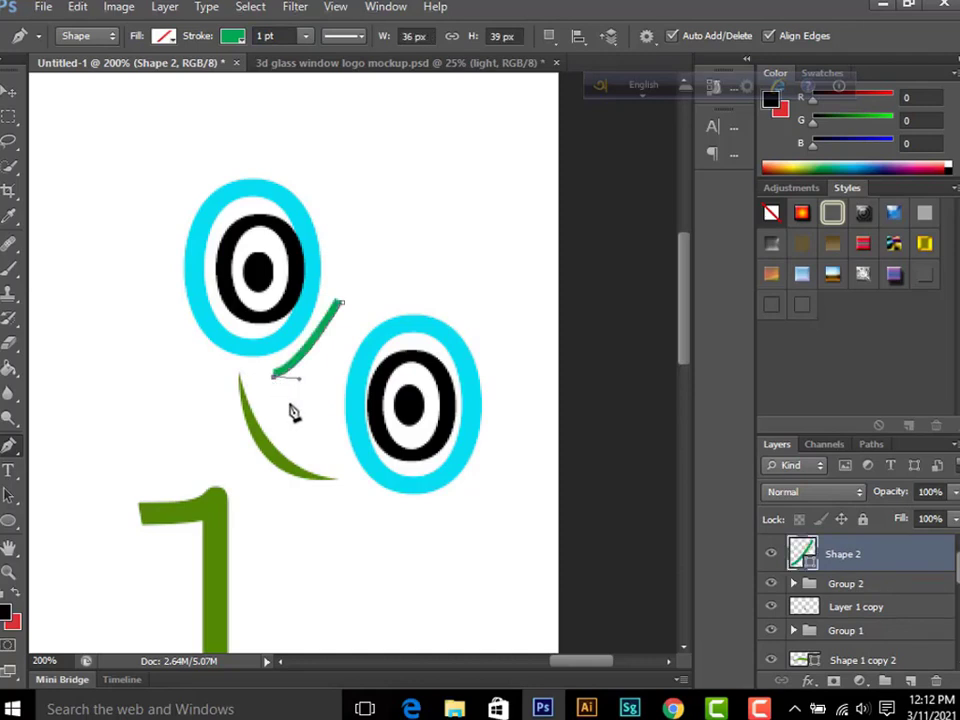
{"action": "left_click_drag", "start_coordinate": [288, 409], "coordinate": [315, 403]}
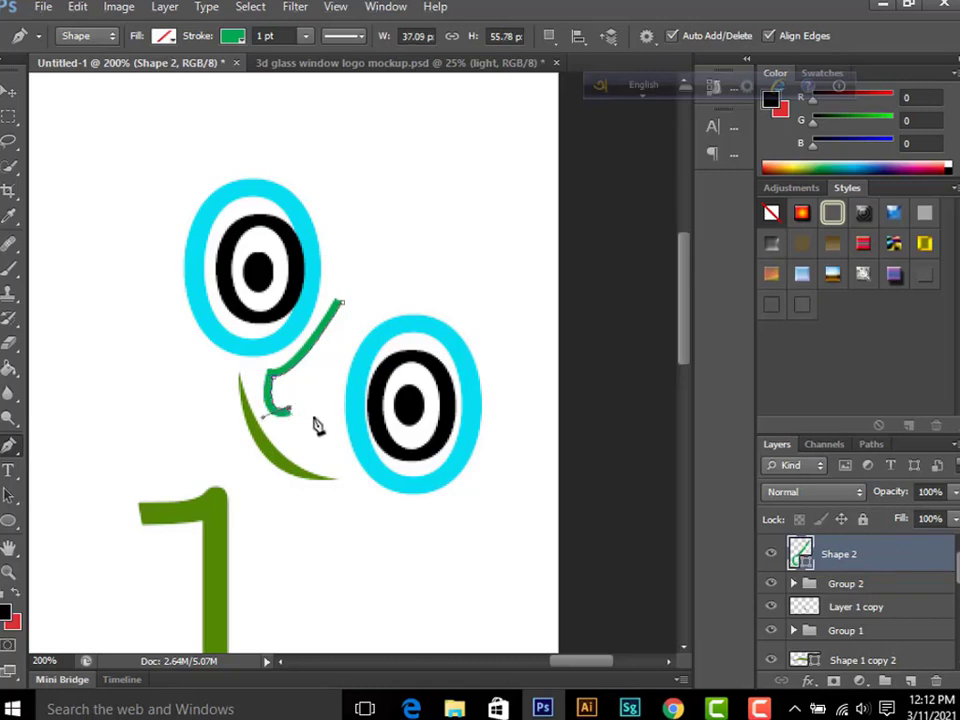
{"action": "left_click_drag", "start_coordinate": [314, 419], "coordinate": [323, 383]}
{"action": "left_click", "coordinate": [314, 421]}
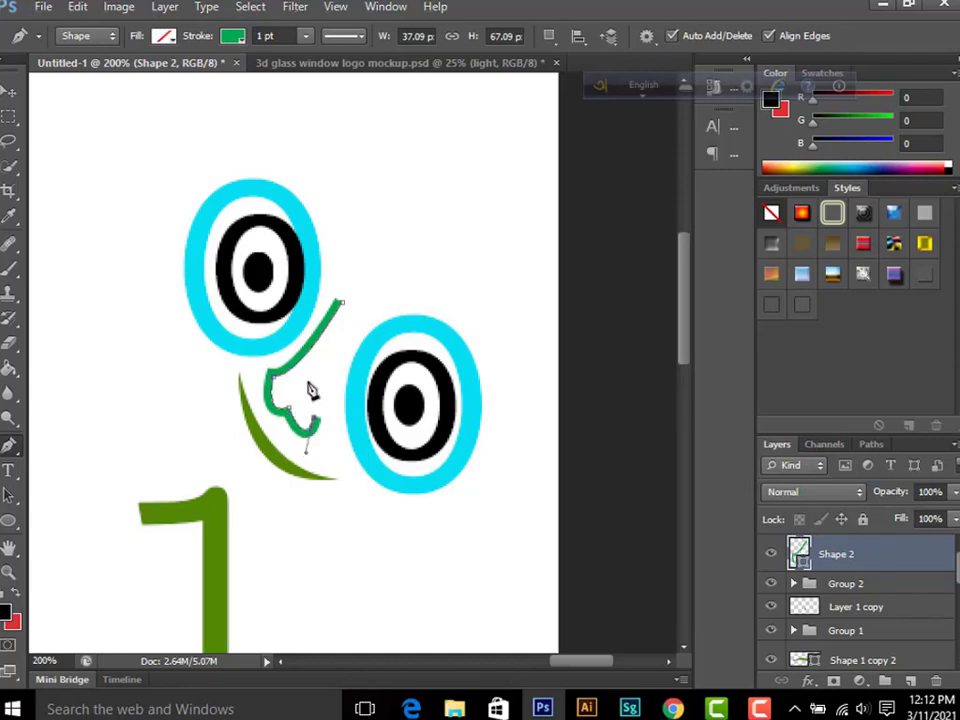
{"action": "left_click_drag", "start_coordinate": [314, 398], "coordinate": [319, 374]}
{"action": "left_click", "coordinate": [312, 391]}
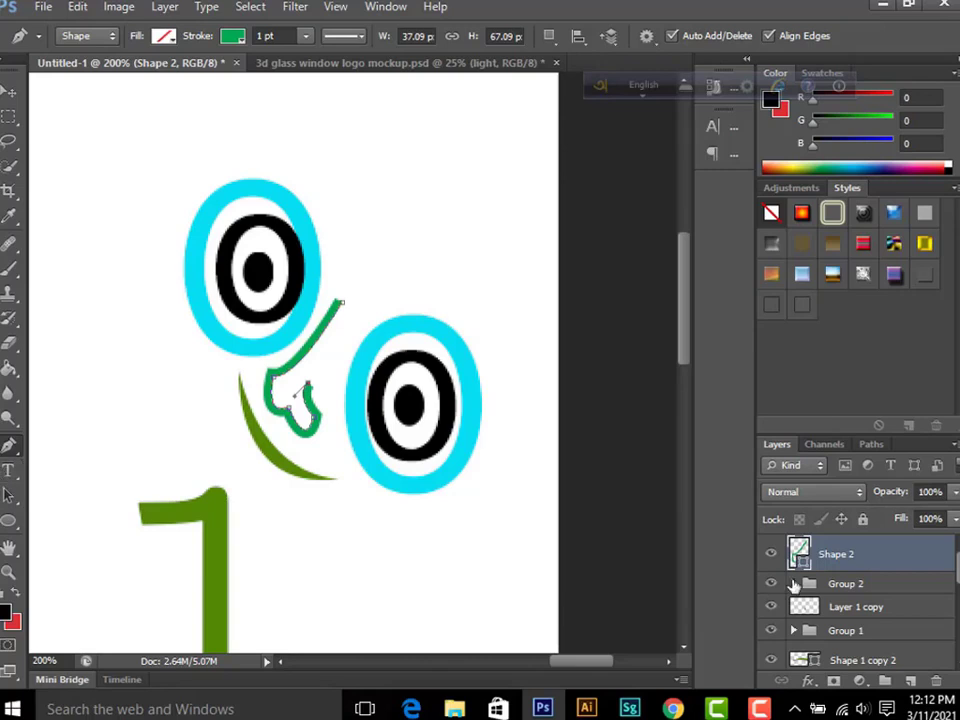
- Sample the green of the number 1 for the new shape's colour, then zoom out
{"action": "double_click", "coordinate": [800, 556]}
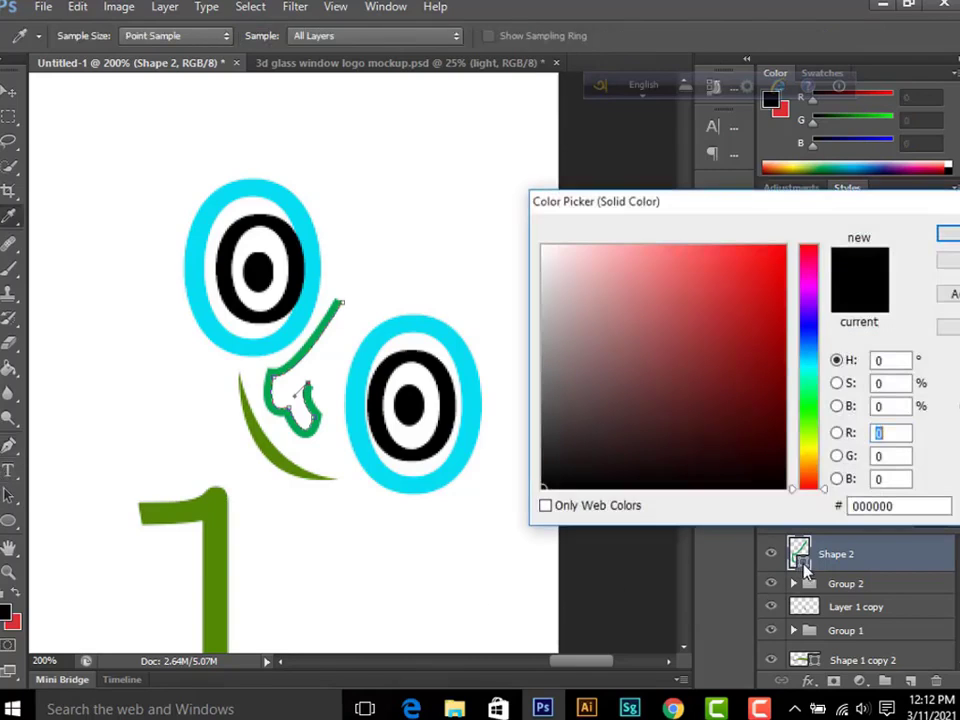
{"action": "left_click", "coordinate": [219, 532]}
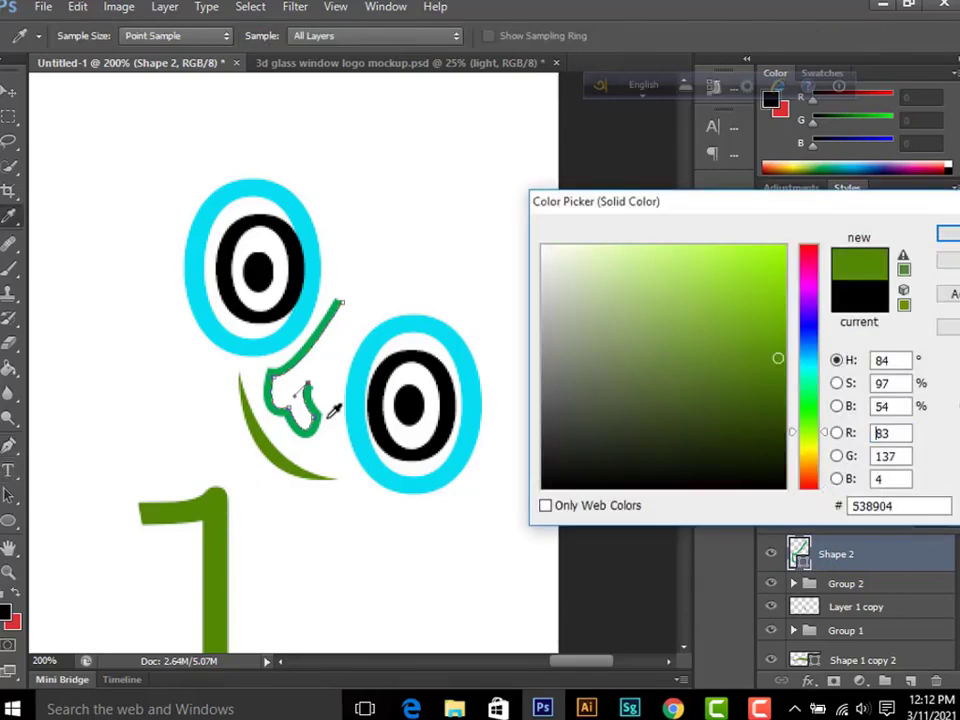
{"action": "left_click", "coordinate": [948, 232]}
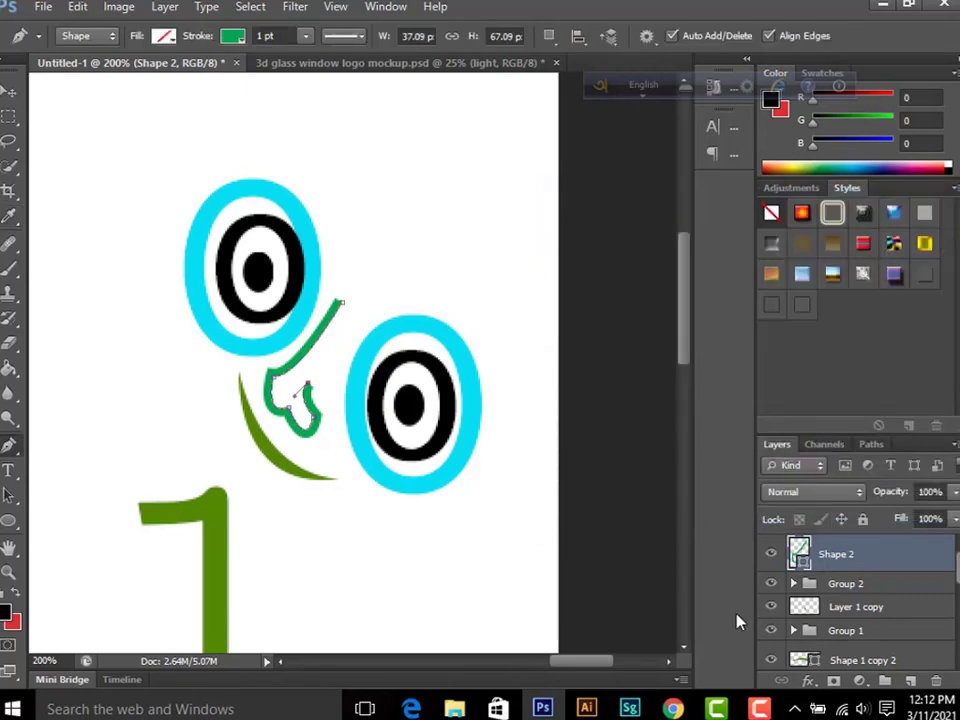
{"action": "double_click", "coordinate": [798, 556]}
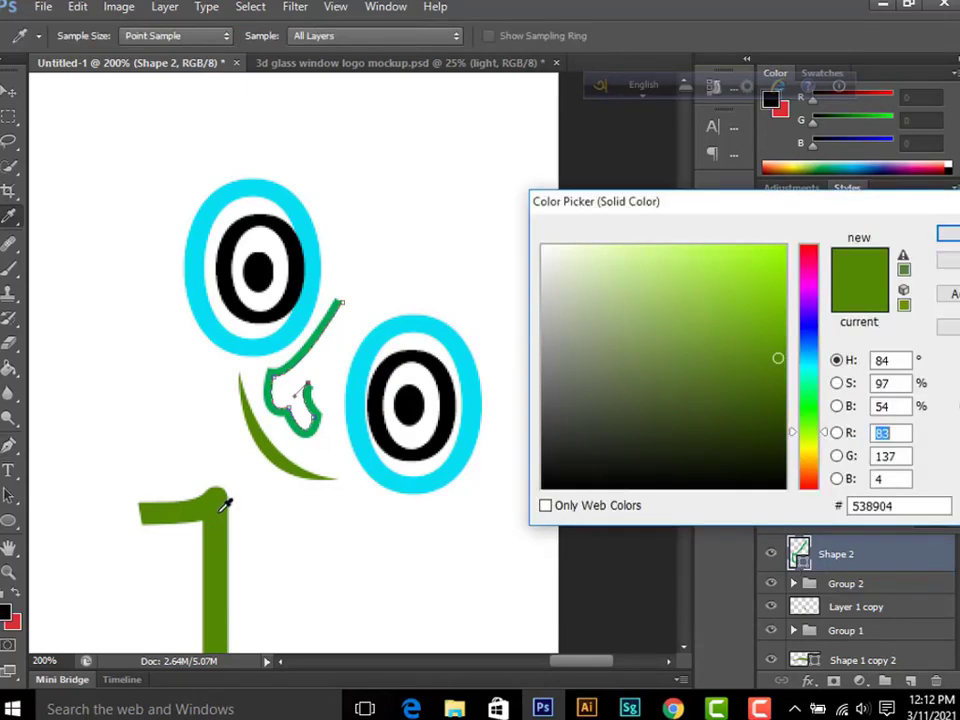
{"action": "left_click", "coordinate": [950, 234]}
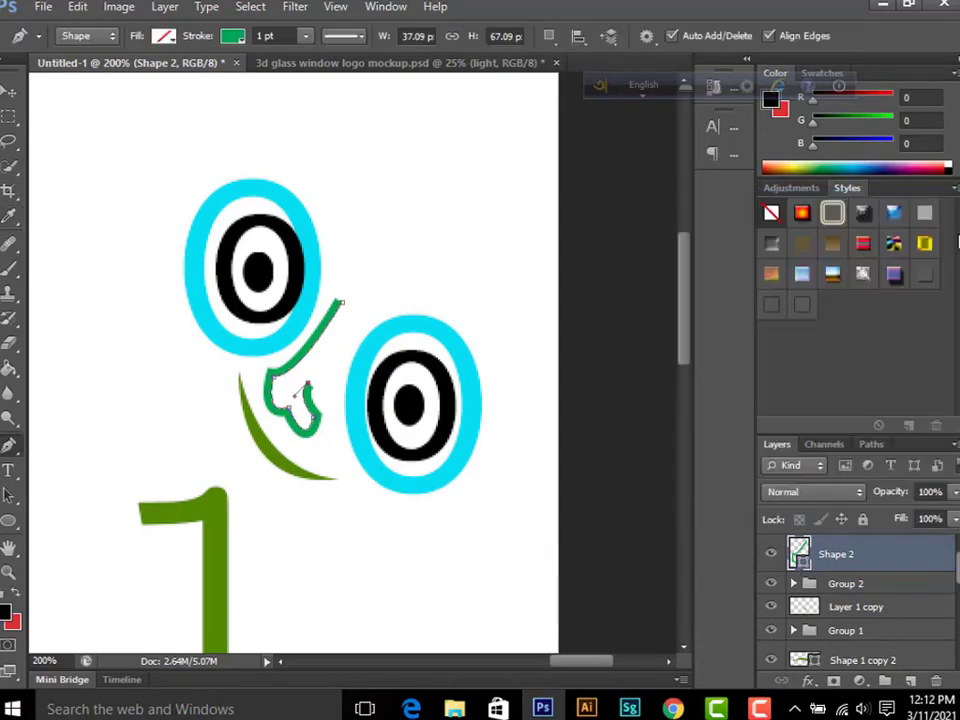
{"action": "key", "text": "ctrl+minus"}
{"action": "key", "text": "ctrl+minus"}
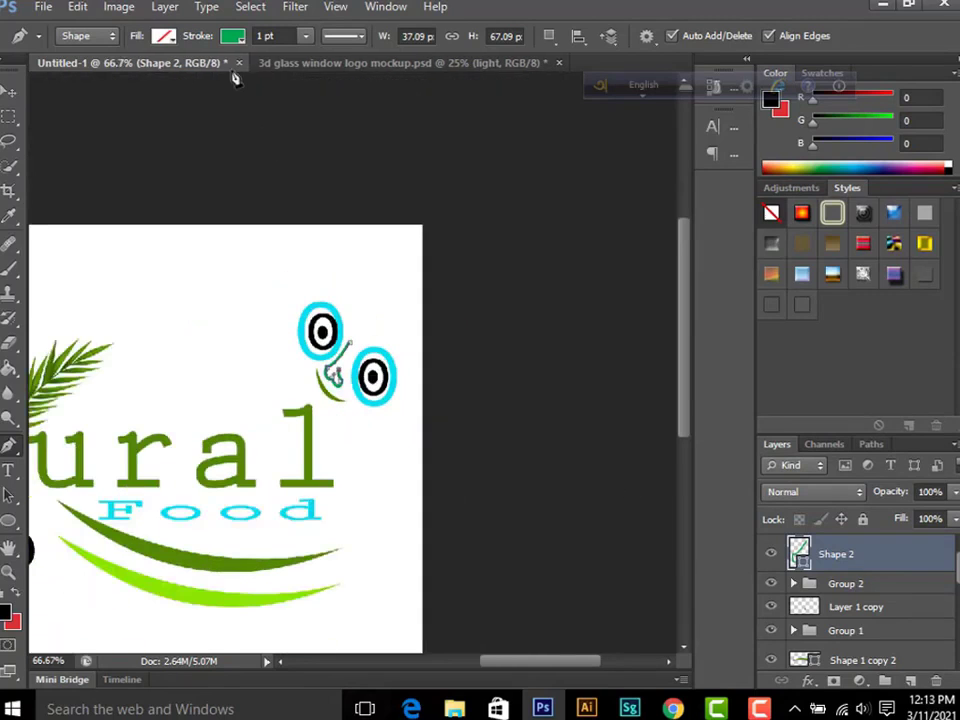
- Try bright green, darker green, cyan and yellow stroke swatches, settling back on green
{"action": "left_click", "coordinate": [232, 37]}
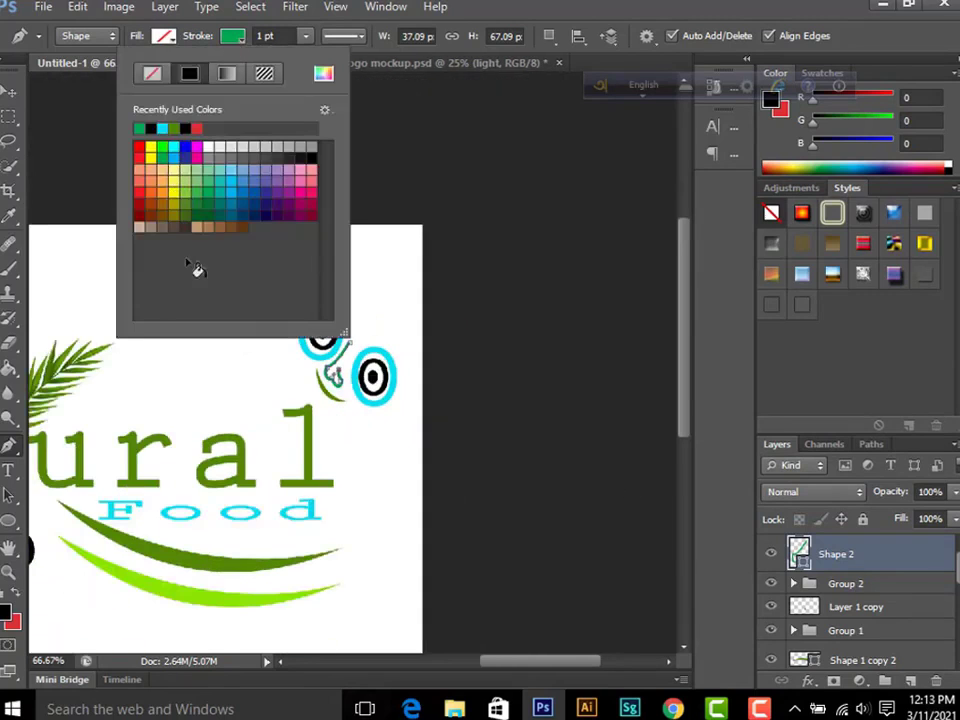
{"action": "left_click", "coordinate": [161, 149]}
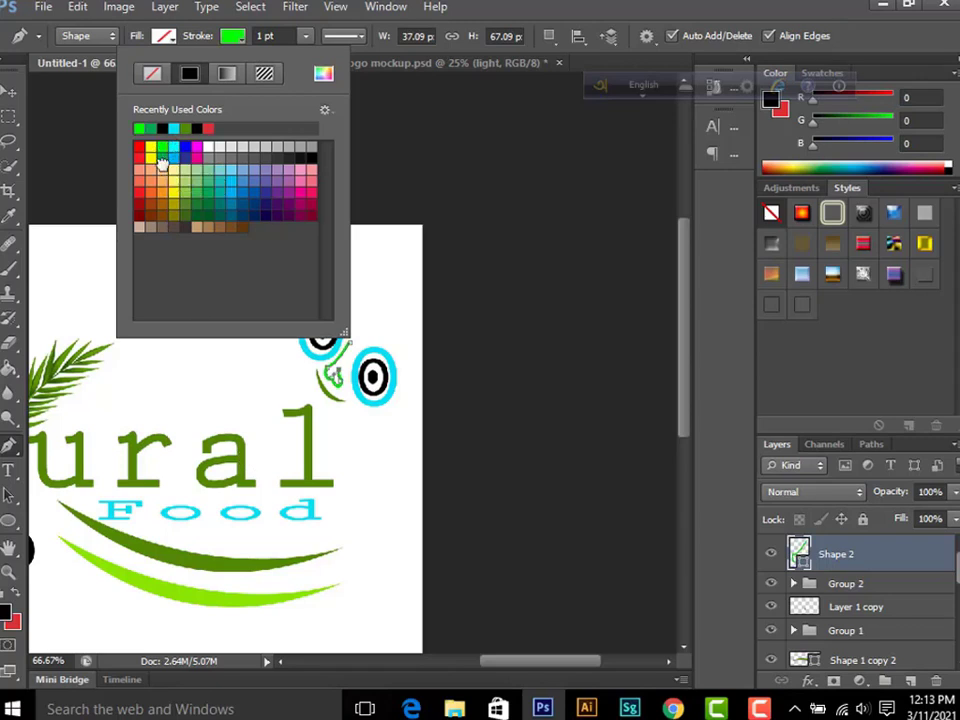
{"action": "left_click", "coordinate": [163, 158]}
{"action": "left_click", "coordinate": [163, 148]}
{"action": "left_click", "coordinate": [203, 201]}
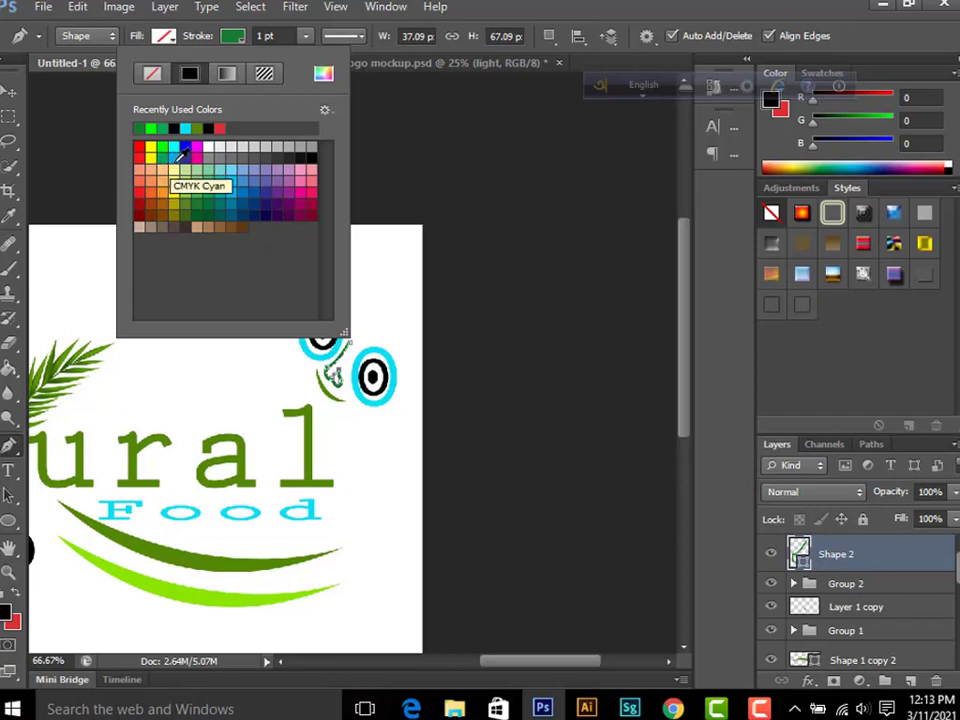
{"action": "left_click", "coordinate": [176, 150]}
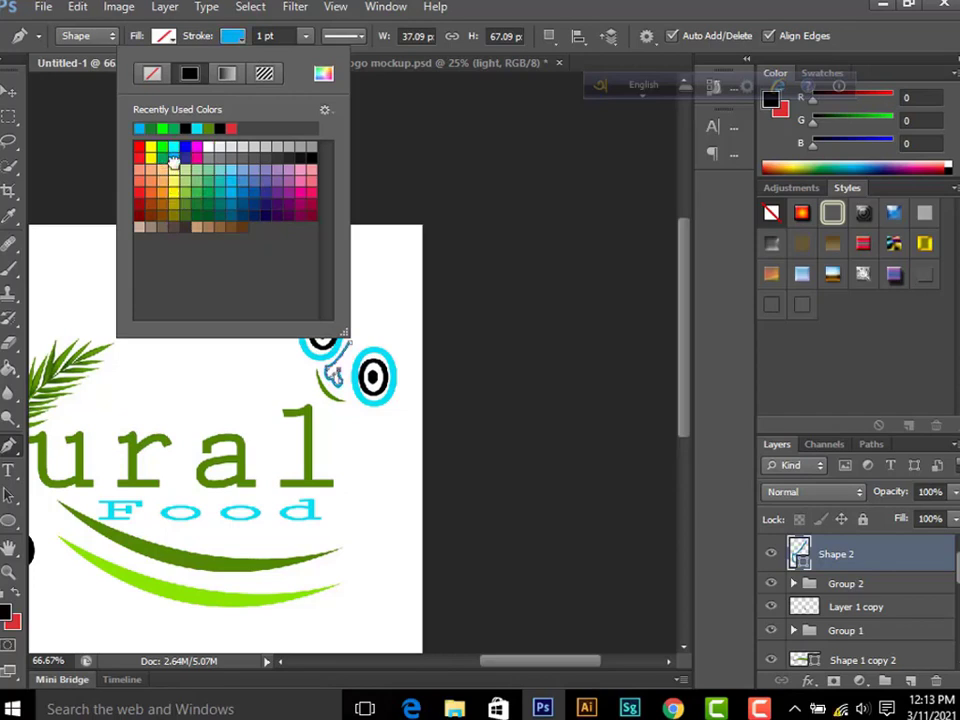
{"action": "left_click", "coordinate": [151, 148]}
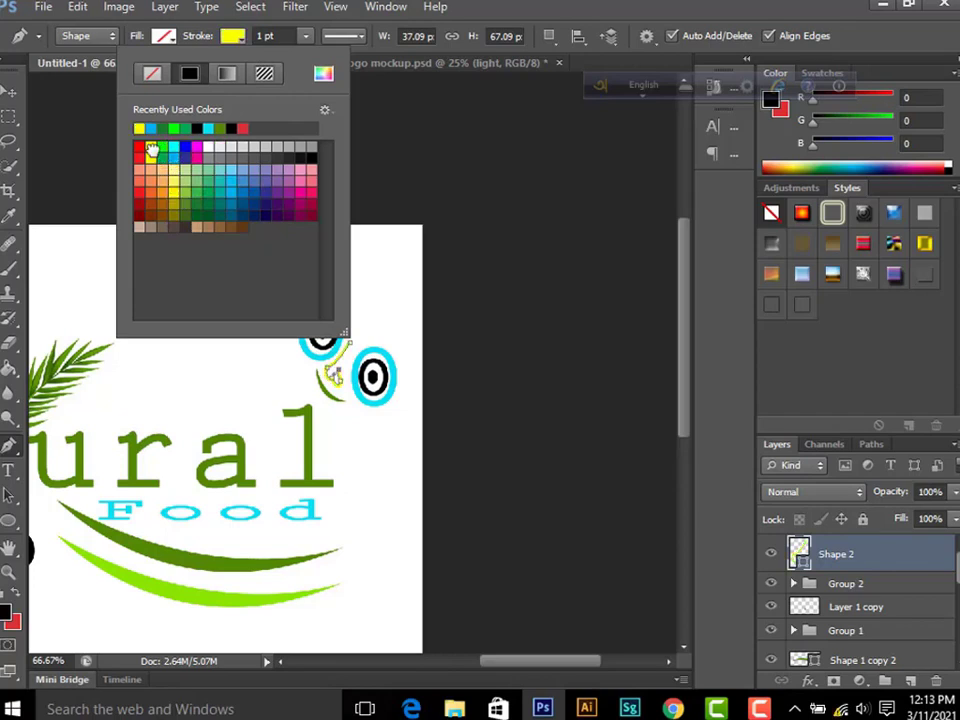
{"action": "left_click", "coordinate": [162, 150]}
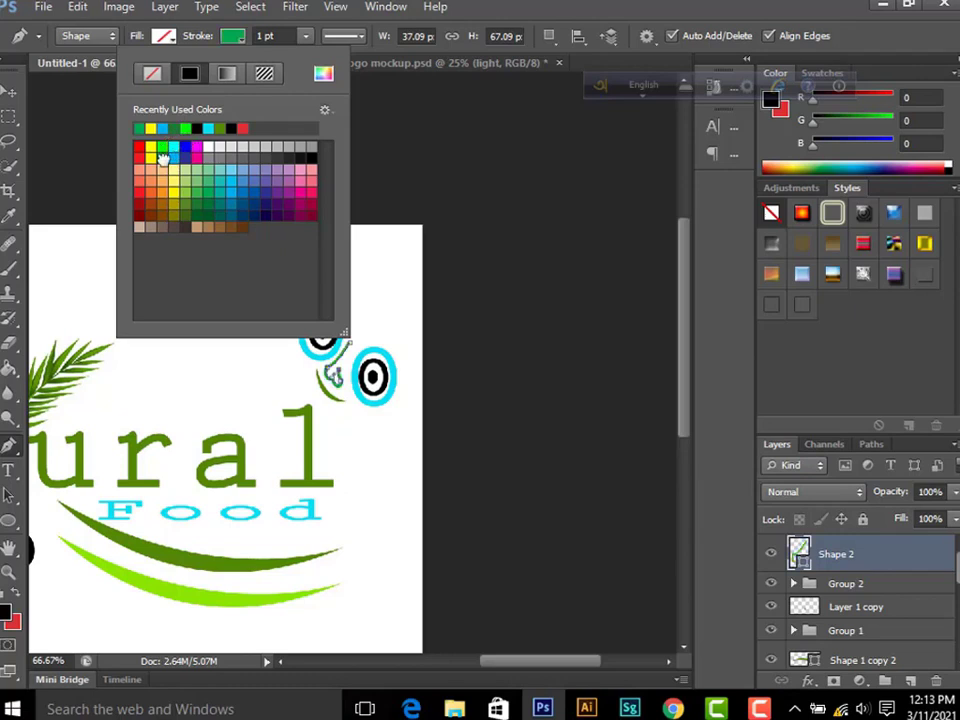
- Sample the leaf green 538904 from the letter l and apply it to the nose stroke
{"action": "key", "text": "i"}
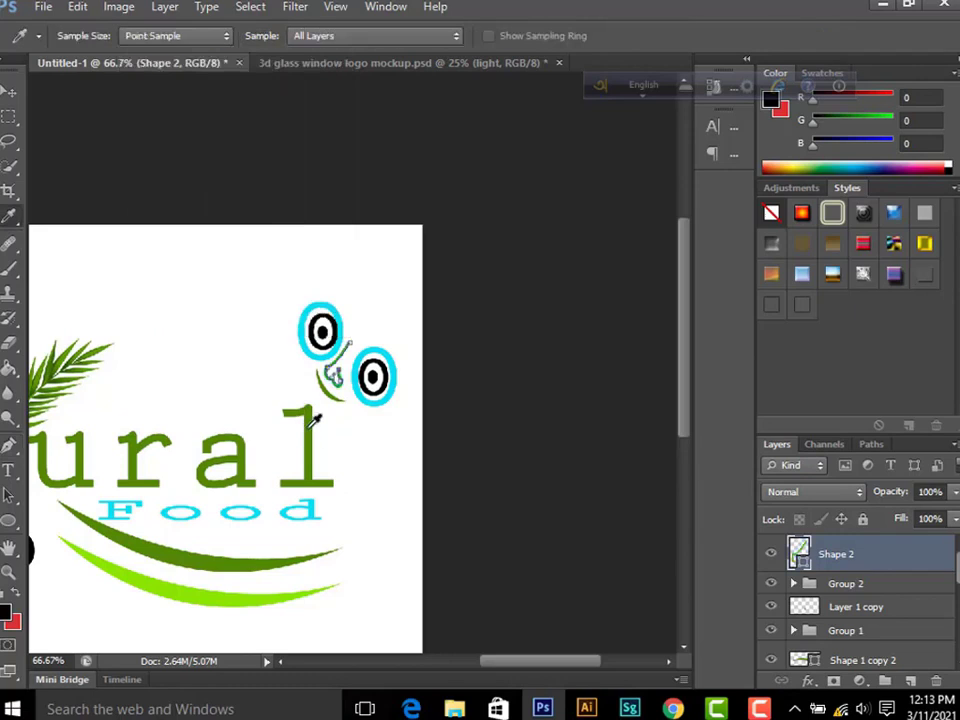
{"action": "left_click", "coordinate": [312, 424]}
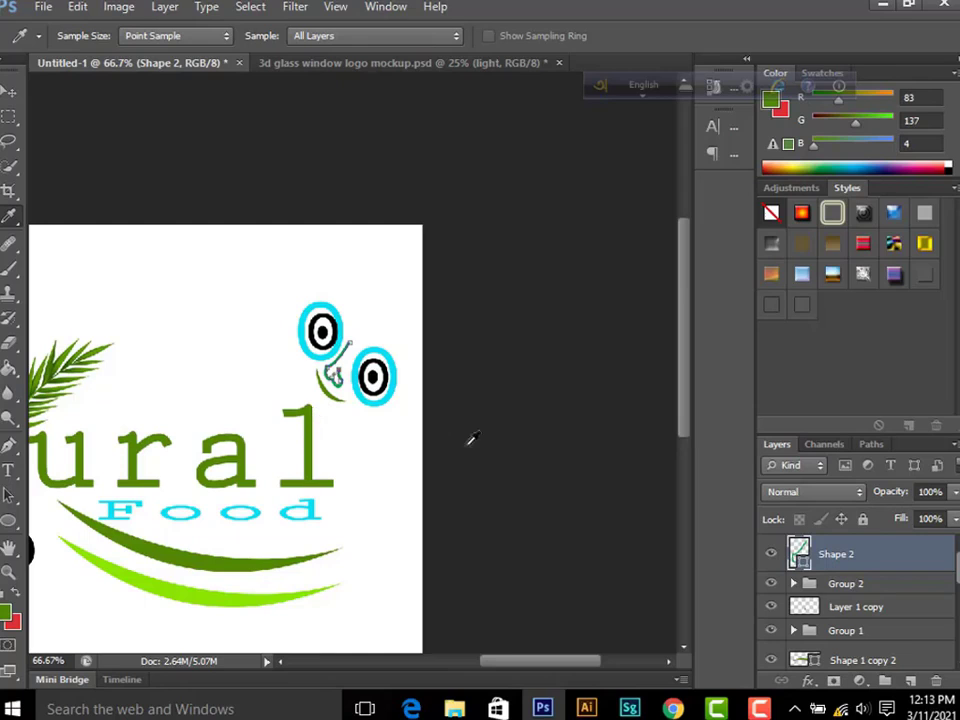
{"action": "key", "text": "p"}
{"action": "double_click", "coordinate": [806, 566]}
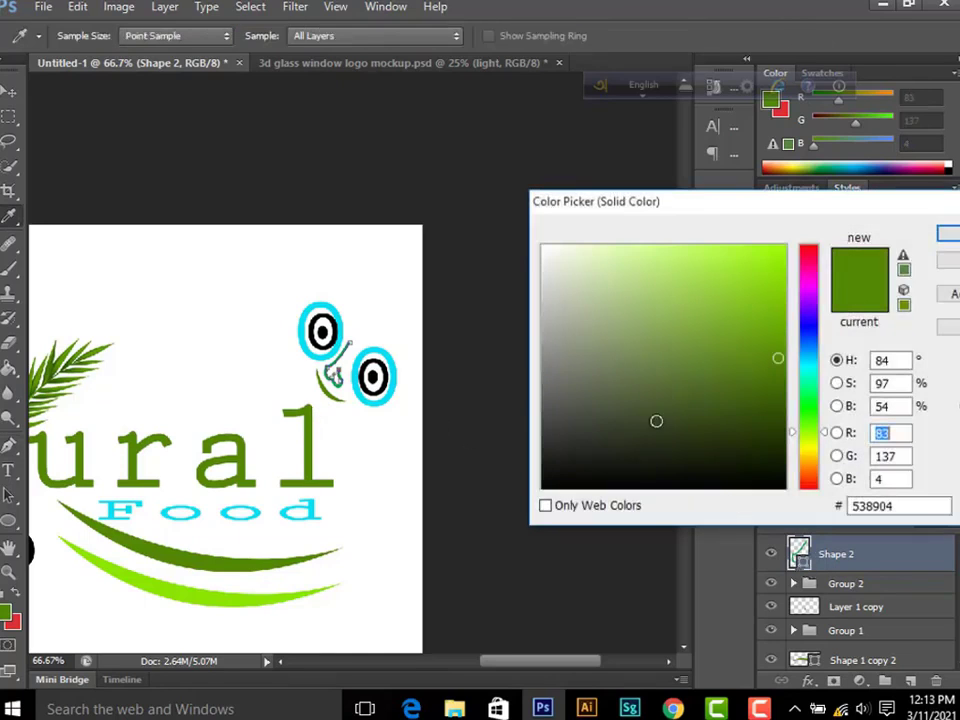
{"action": "key", "text": "Return"}
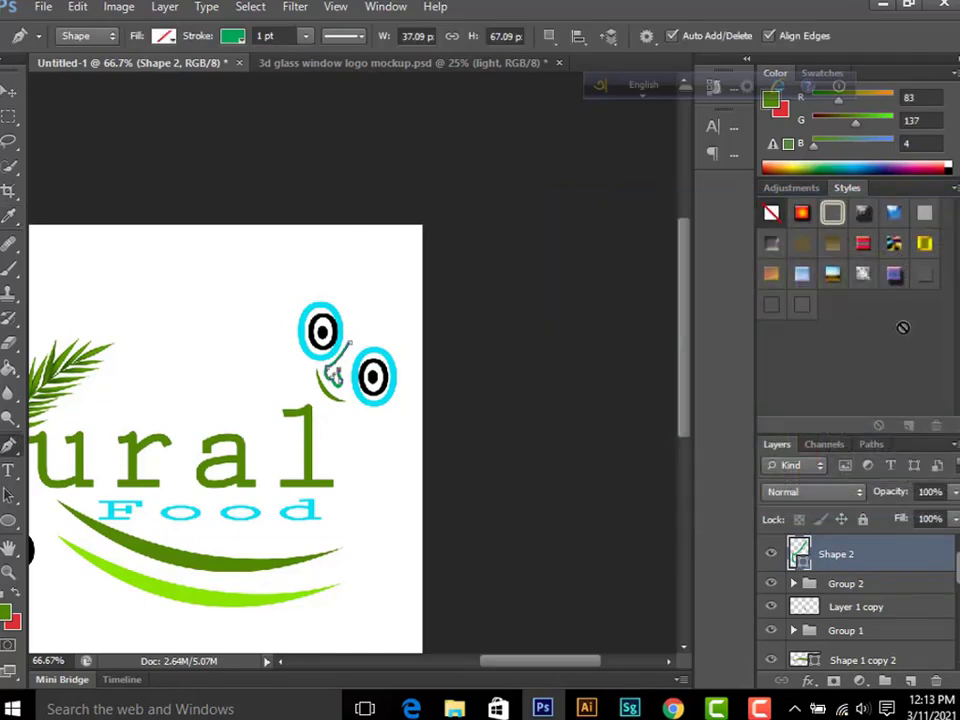
{"action": "left_click", "coordinate": [233, 37]}
{"action": "left_click", "coordinate": [199, 128]}
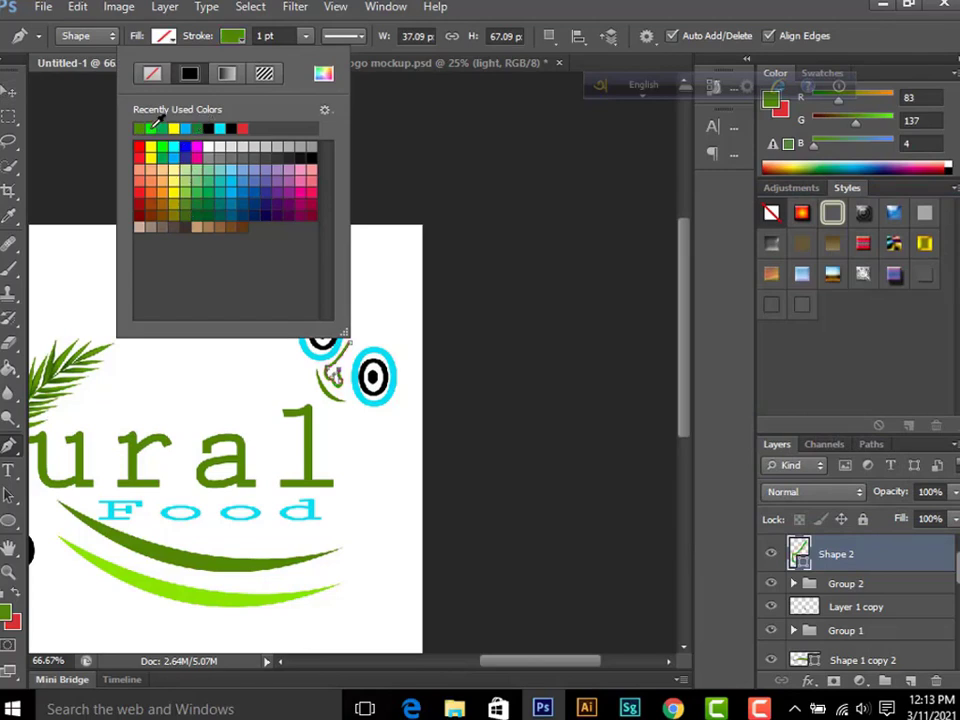
{"action": "left_click", "coordinate": [8, 90]}
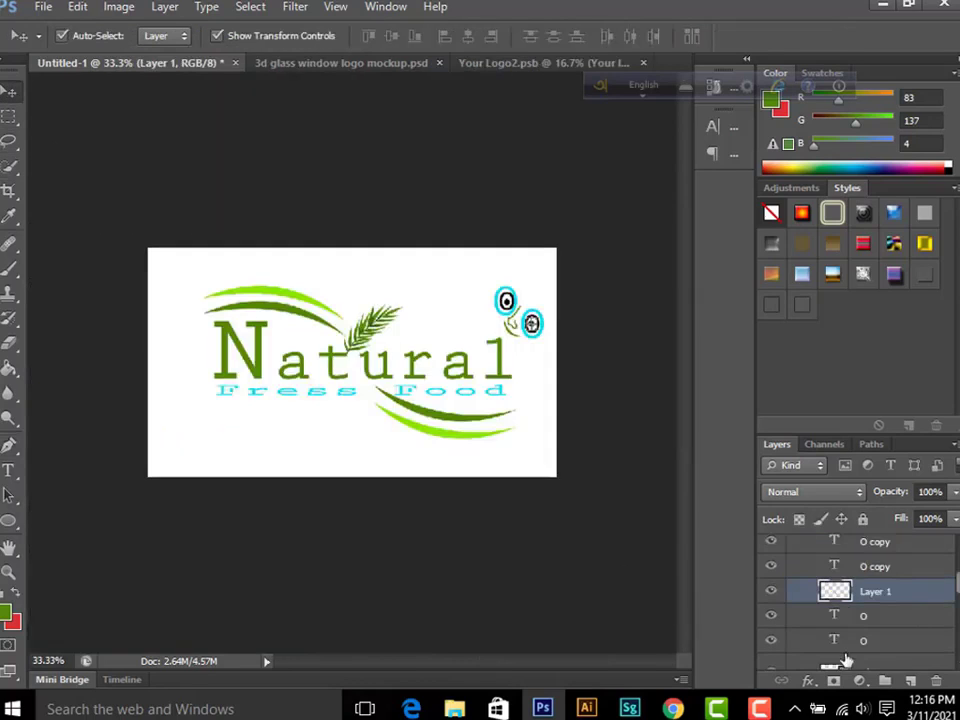
- Select all logo layers: Groups 1–2, text, Shape 1 copies, O layers and Layer 1 copies
{"action": "scroll", "coordinate": [860, 660], "scroll_direction": "down", "scroll_amount": 3}
{"action": "scroll", "coordinate": [885, 662], "scroll_direction": "down", "scroll_amount": 3}
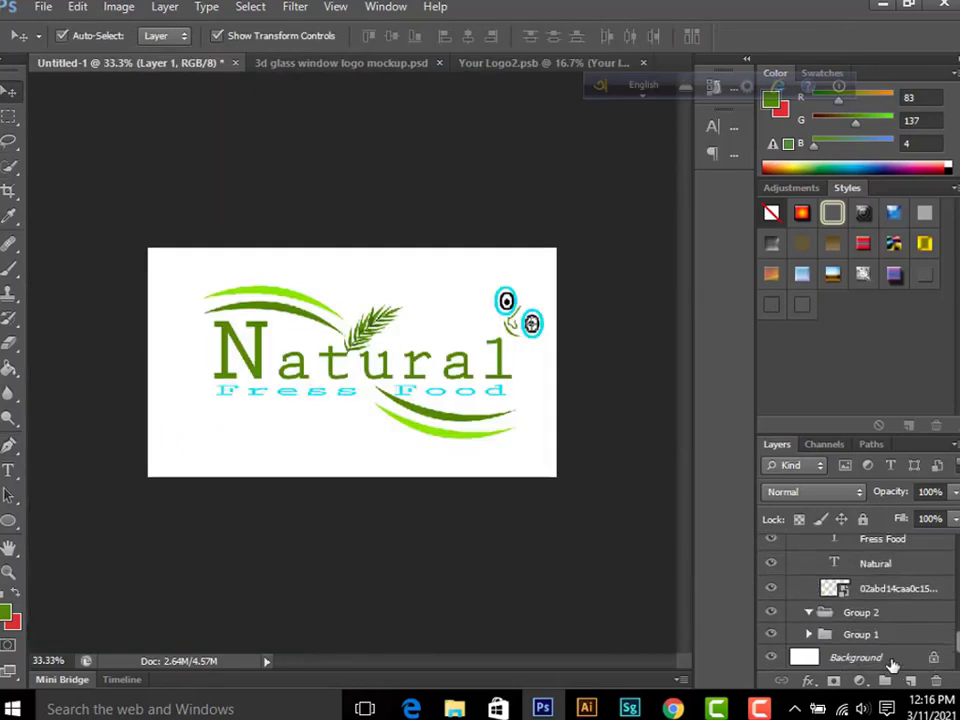
{"action": "left_click", "coordinate": [883, 636]}
{"action": "left_click", "coordinate": [883, 612], "text": "shift"}
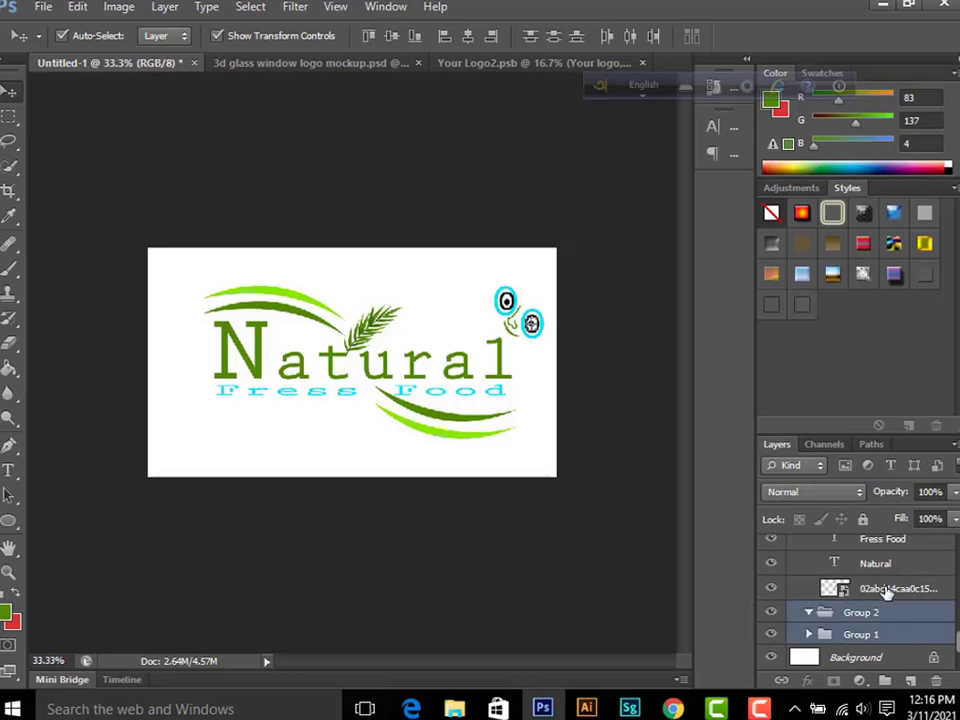
{"action": "left_click", "coordinate": [885, 590], "text": "shift"}
{"action": "left_click", "coordinate": [878, 538], "text": "shift"}
{"action": "scroll", "coordinate": [888, 580], "scroll_direction": "up", "scroll_amount": 1}
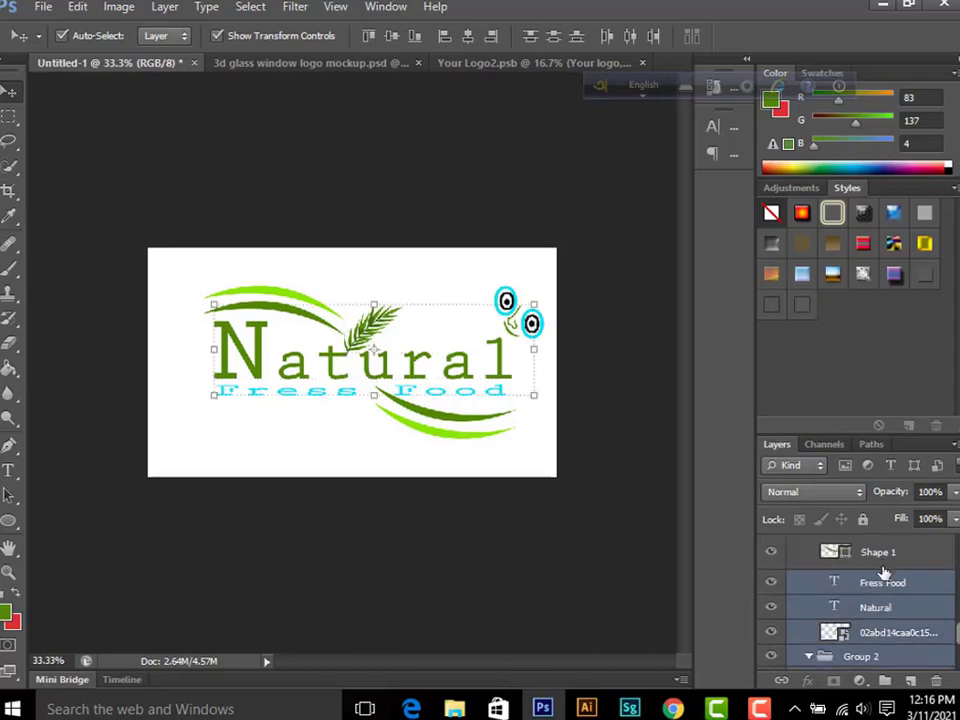
{"action": "scroll", "coordinate": [885, 575], "scroll_direction": "up", "scroll_amount": 1}
{"action": "left_click", "coordinate": [882, 590], "text": "shift"}
{"action": "scroll", "coordinate": [882, 572], "scroll_direction": "up", "scroll_amount": 1}
{"action": "left_click", "coordinate": [881, 574], "text": "shift"}
{"action": "scroll", "coordinate": [881, 574], "scroll_direction": "up", "scroll_amount": 1}
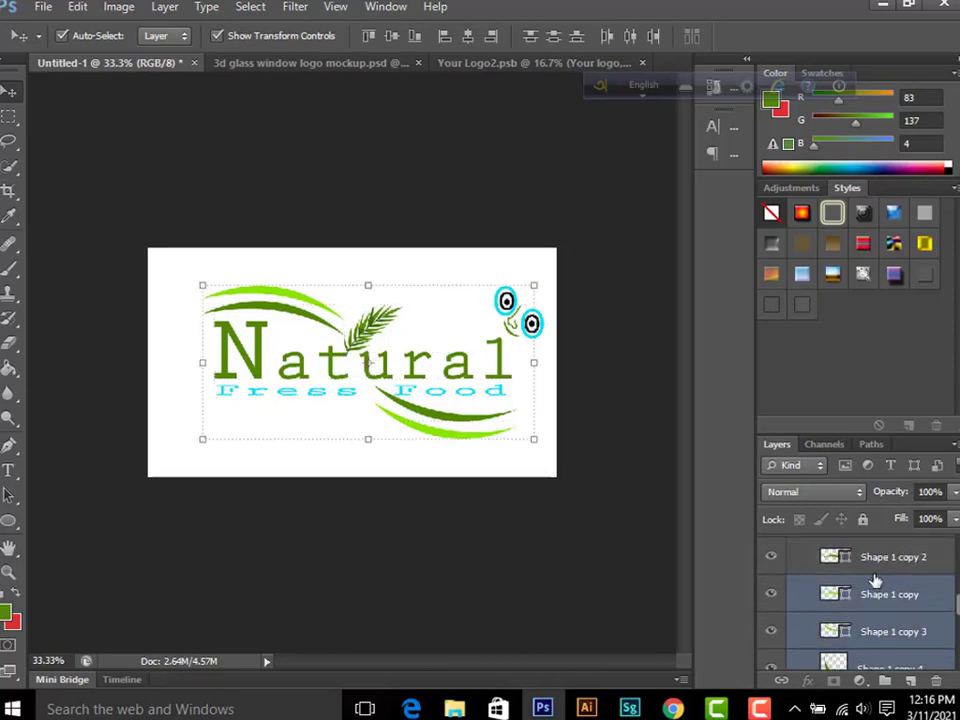
{"action": "left_click", "coordinate": [876, 572], "text": "shift"}
{"action": "scroll", "coordinate": [874, 590], "scroll_direction": "up", "scroll_amount": 1}
{"action": "scroll", "coordinate": [870, 598], "scroll_direction": "up", "scroll_amount": 1}
{"action": "left_click", "coordinate": [868, 600], "text": "shift"}
{"action": "left_click", "coordinate": [876, 576], "text": "shift"}
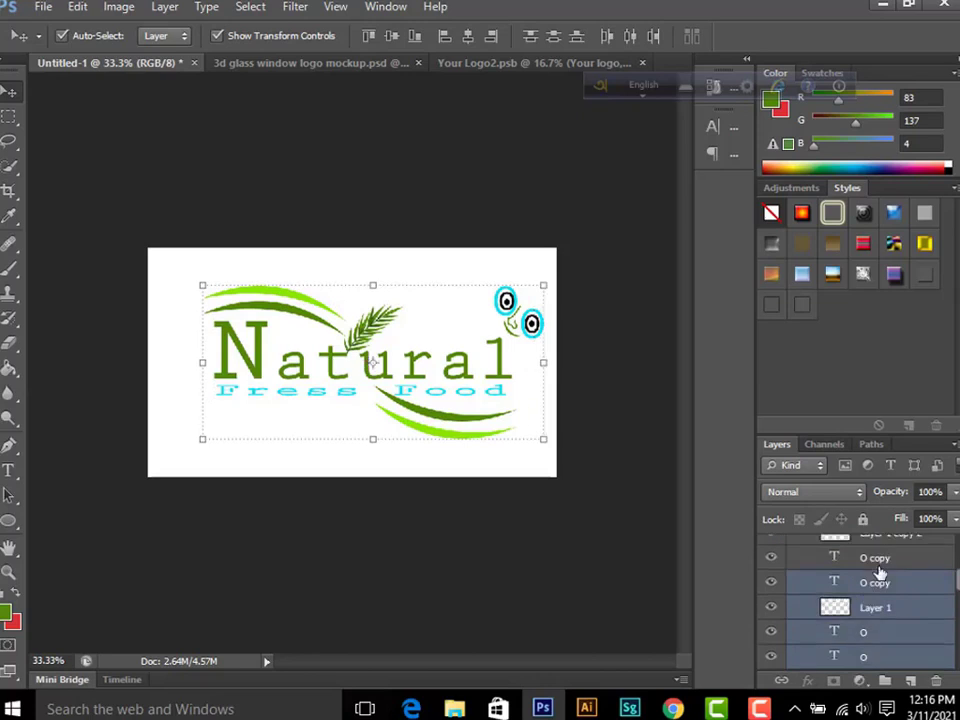
{"action": "left_click", "coordinate": [872, 556], "text": "shift"}
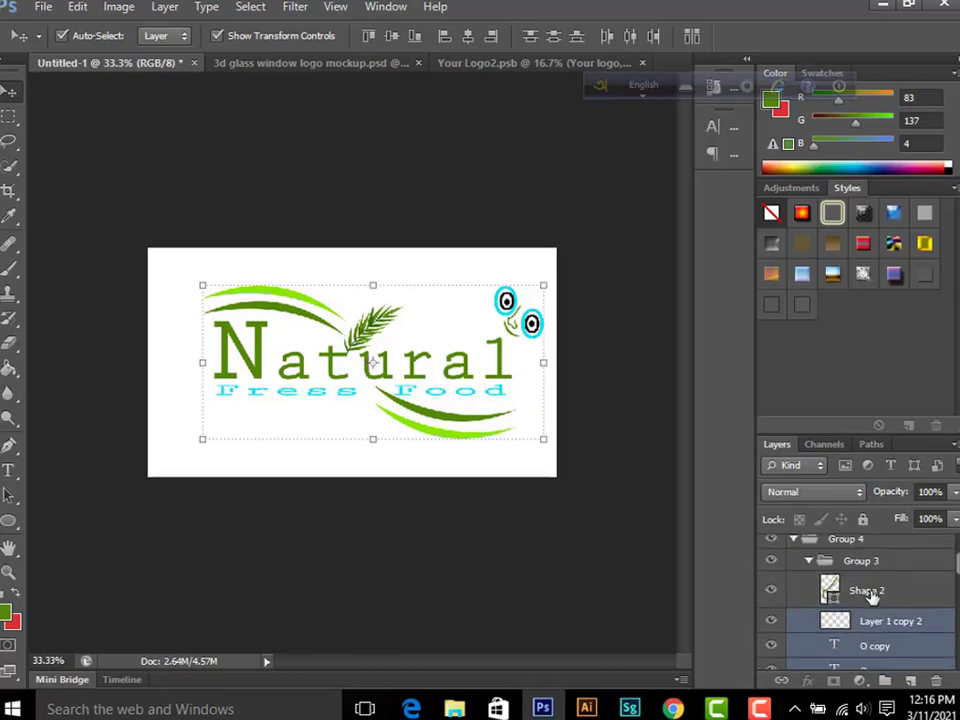
- Collapse Group 4 and convert it to a single smart object
{"action": "left_click", "coordinate": [872, 594]}
{"action": "left_click", "coordinate": [809, 568]}
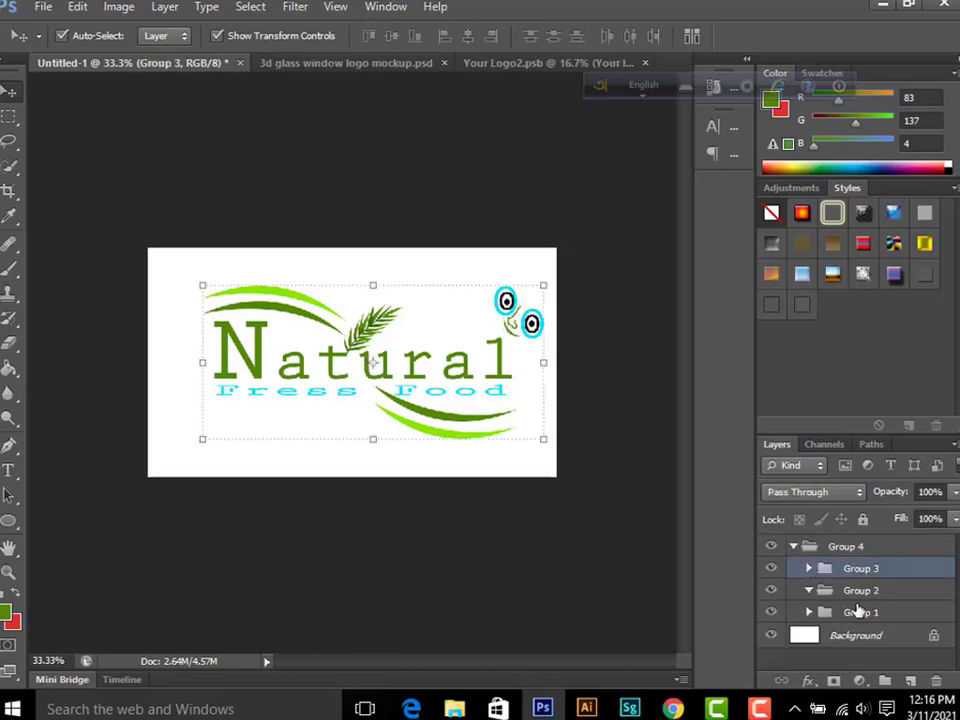
{"action": "left_click", "coordinate": [862, 618], "text": "shift"}
{"action": "left_click", "coordinate": [865, 548], "text": "shift"}
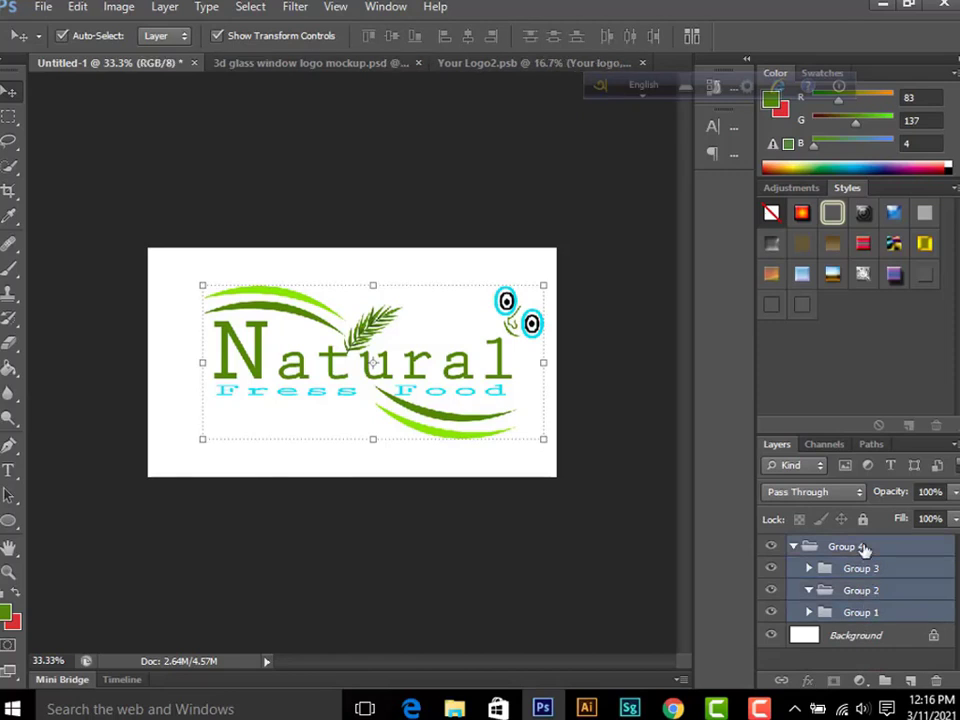
{"action": "left_click", "coordinate": [868, 549]}
{"action": "left_click", "coordinate": [792, 548]}
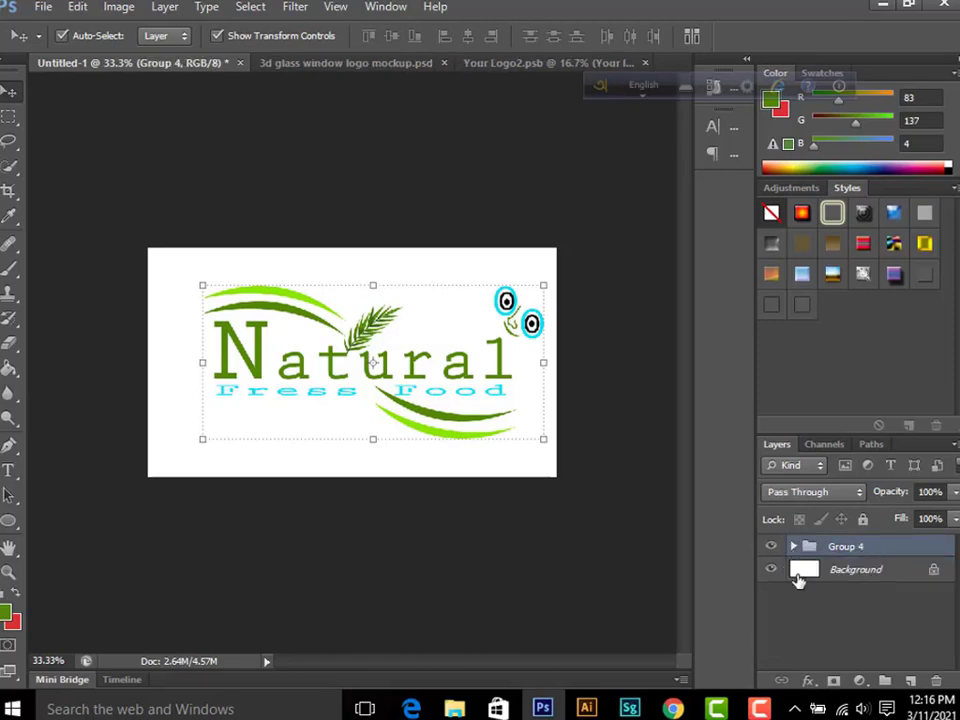
{"action": "right_click", "coordinate": [821, 551]}
{"action": "left_click", "coordinate": [815, 168]}
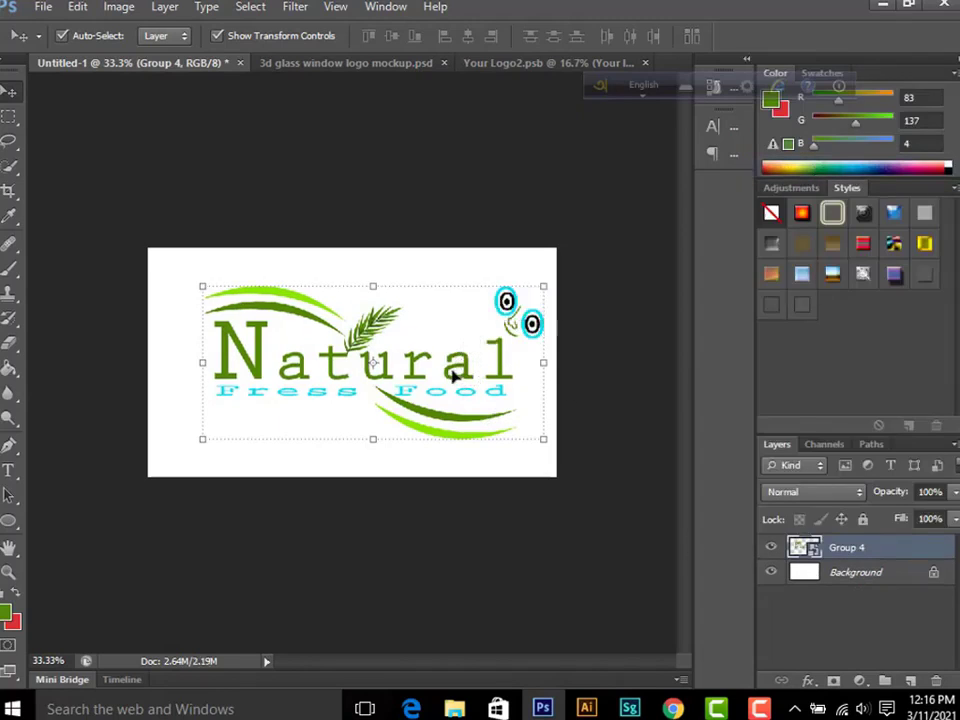
- Drop the logo into Your Logo2.psb and delete the LOGO MOCKUP placeholder layer
{"action": "left_click_drag", "start_coordinate": [443, 393], "coordinate": [390, 381]}
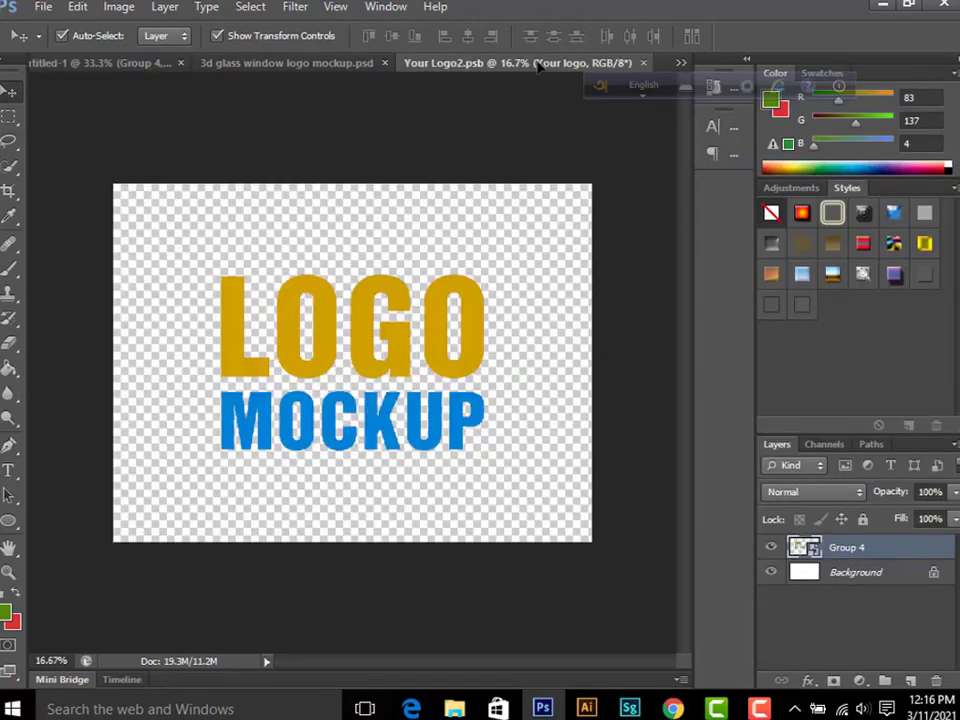
{"action": "key", "text": "Return"}
{"action": "left_click", "coordinate": [482, 428]}
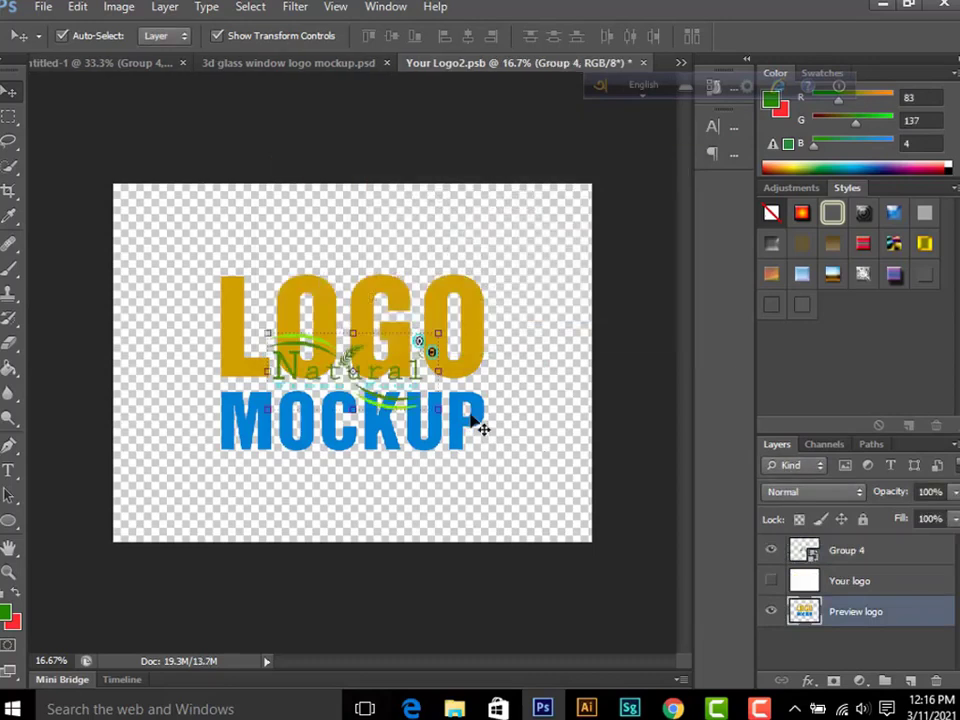
{"action": "key", "text": "Delete"}
- Enlarge the Group 4 logo across the canvas, then close Your Logo2.psb saving changes
{"action": "left_click", "coordinate": [396, 396]}
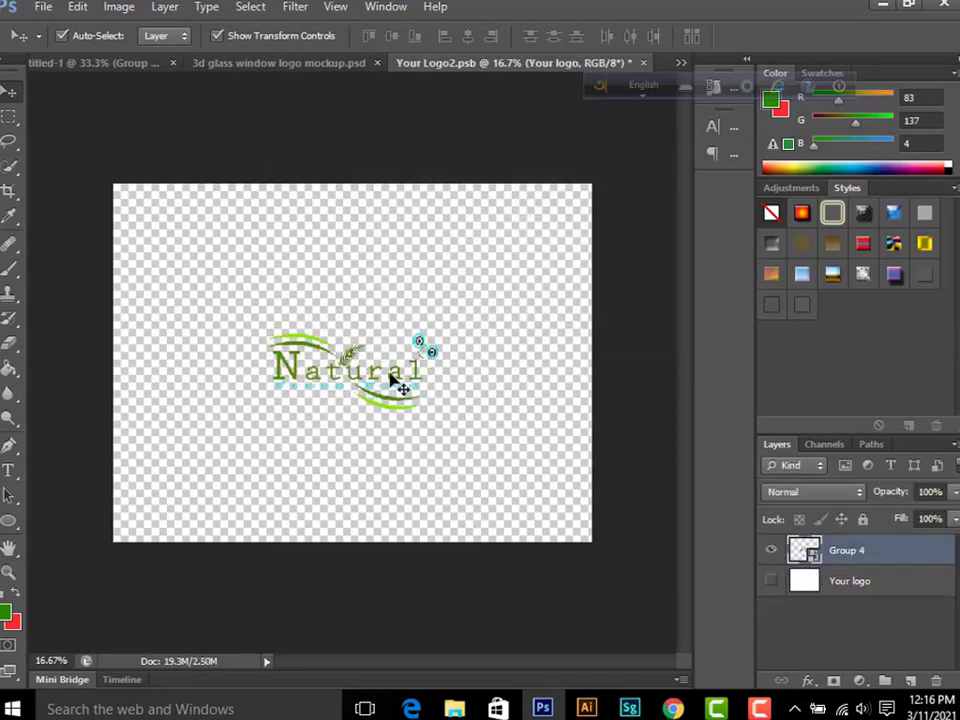
{"action": "left_click", "coordinate": [437, 410]}
{"action": "left_click_drag", "start_coordinate": [437, 410], "coordinate": [510, 453]}
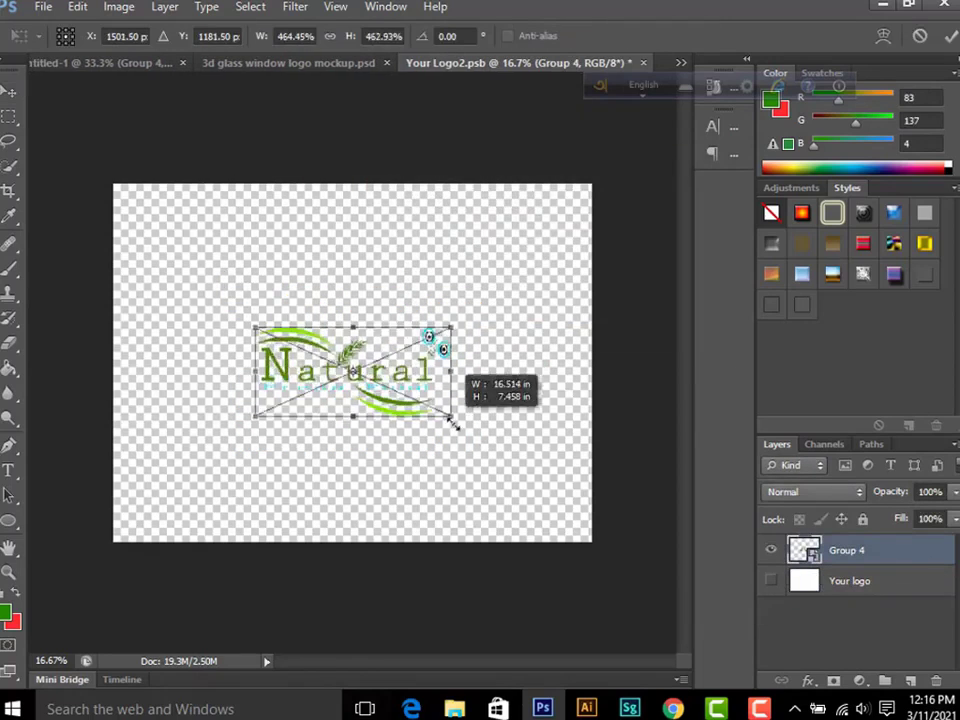
{"action": "key", "text": "Return"}
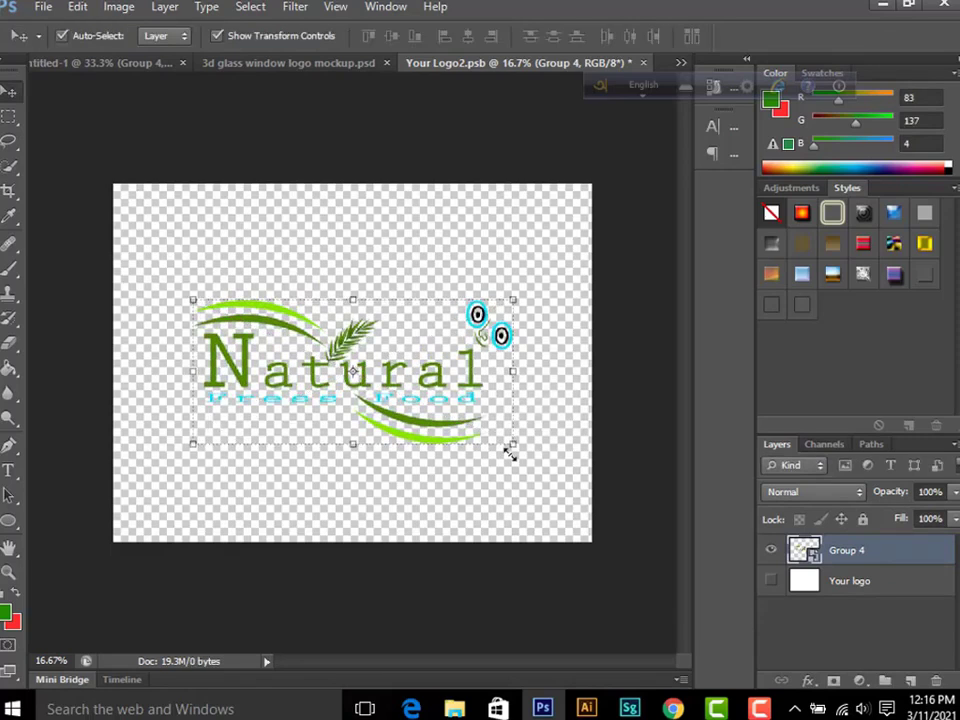
{"action": "left_click", "coordinate": [643, 62]}
{"action": "left_click", "coordinate": [376, 274]}
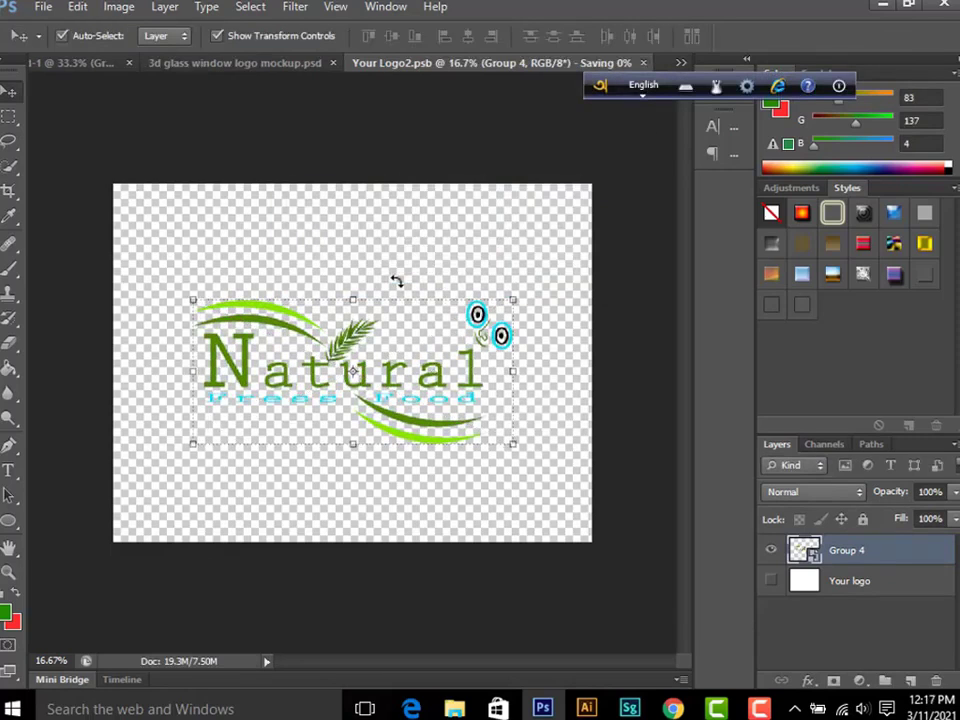
- Return to the 3d glass window mockup and reopen the Your Logo smart object for editing
{"action": "left_click", "coordinate": [460, 66]}
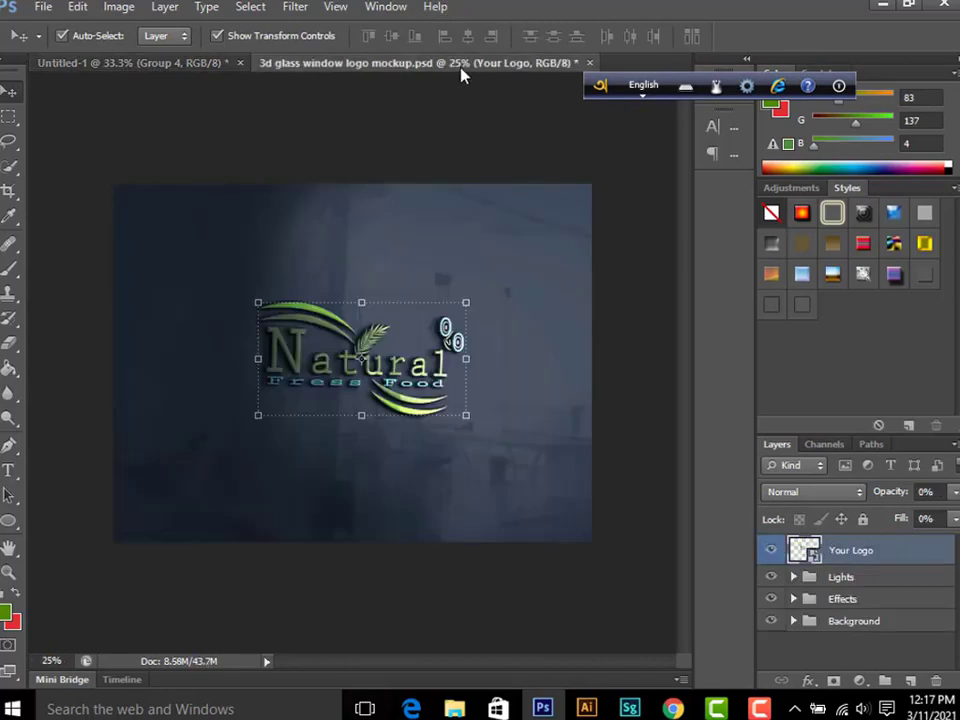
{"action": "left_click", "coordinate": [420, 510]}
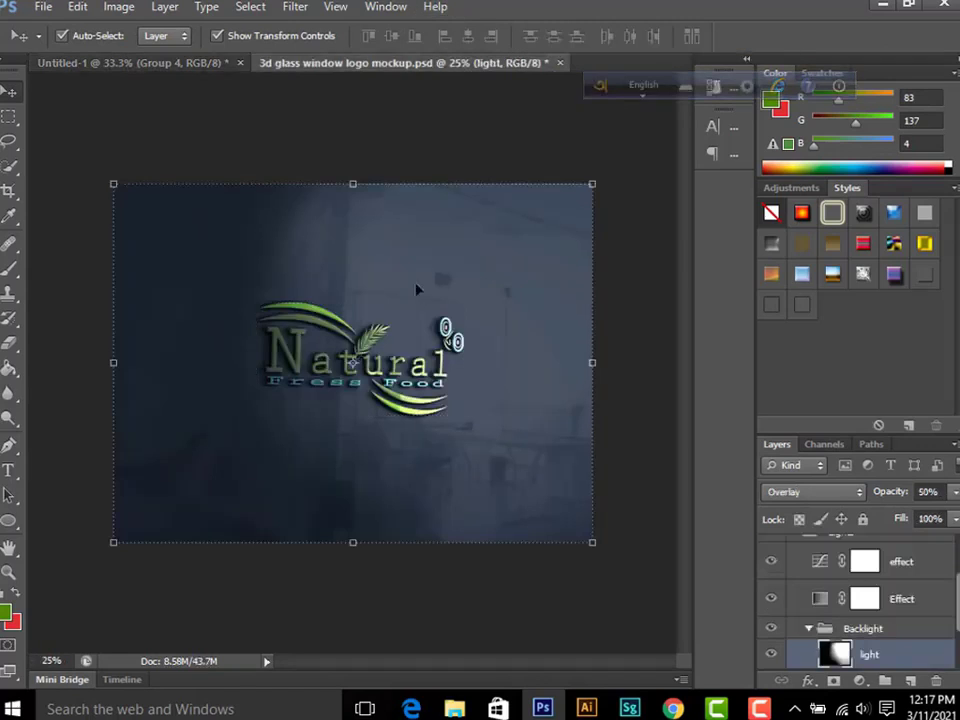
{"action": "scroll", "coordinate": [926, 598], "scroll_direction": "up", "scroll_amount": 2}
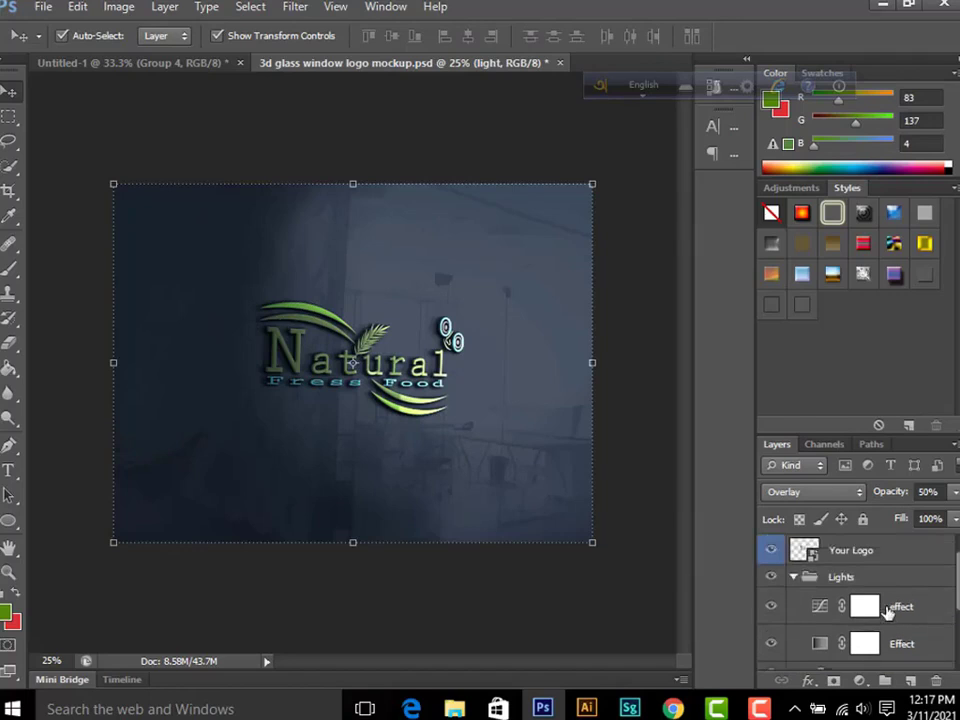
{"action": "double_click", "coordinate": [813, 566]}
- Scale the Natural logo up to nearly span the canvas width, then close the document
{"action": "left_click", "coordinate": [553, 317]}
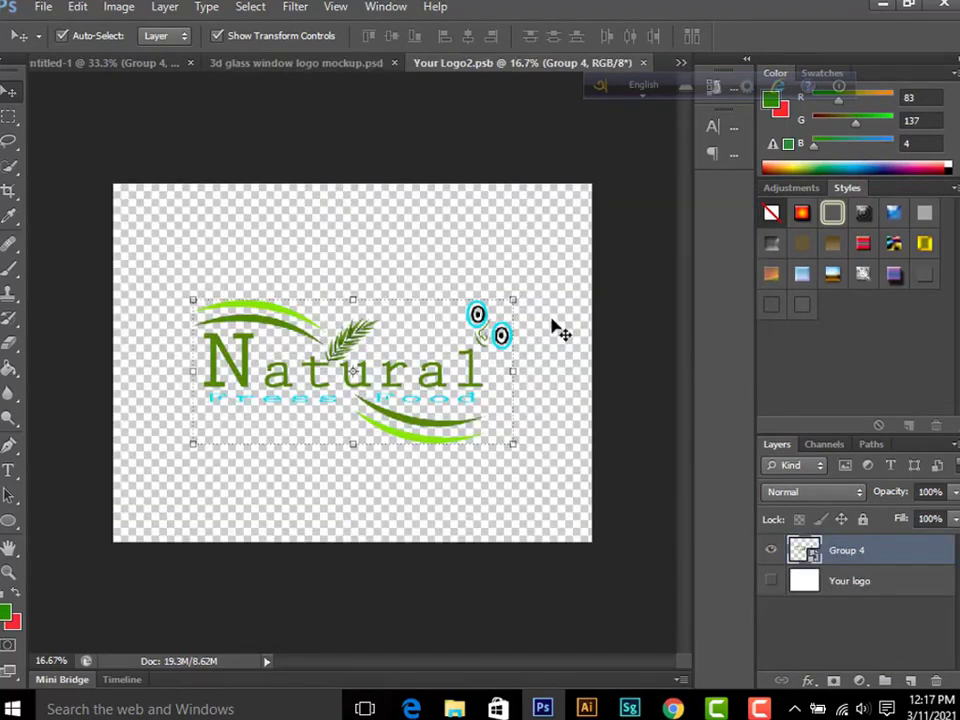
{"action": "left_click", "coordinate": [512, 444]}
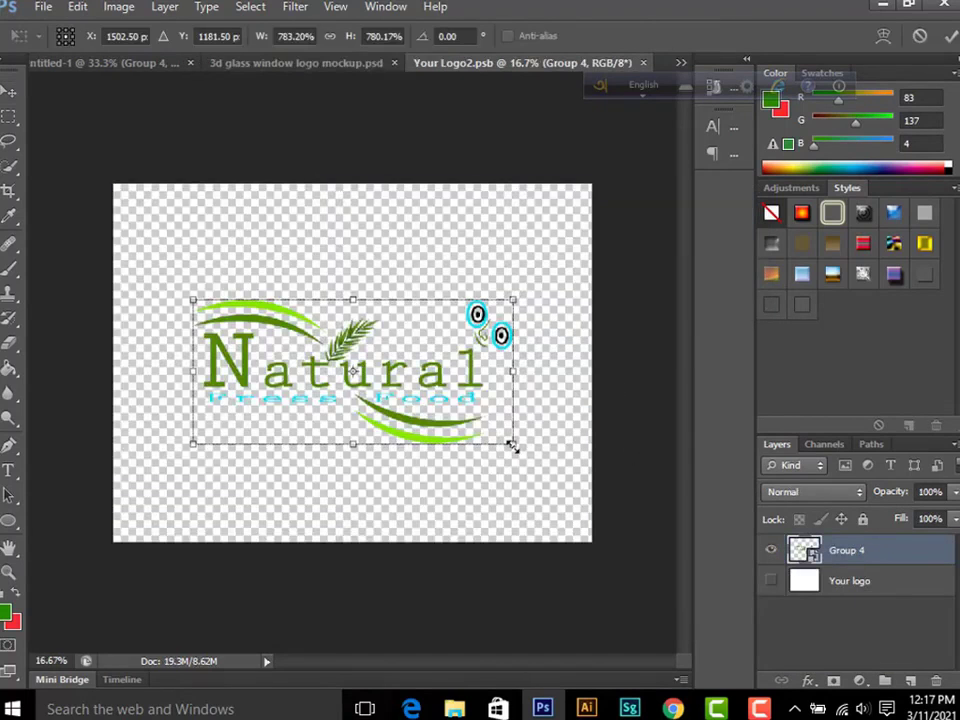
{"action": "left_click_drag", "start_coordinate": [512, 446], "coordinate": [576, 486]}
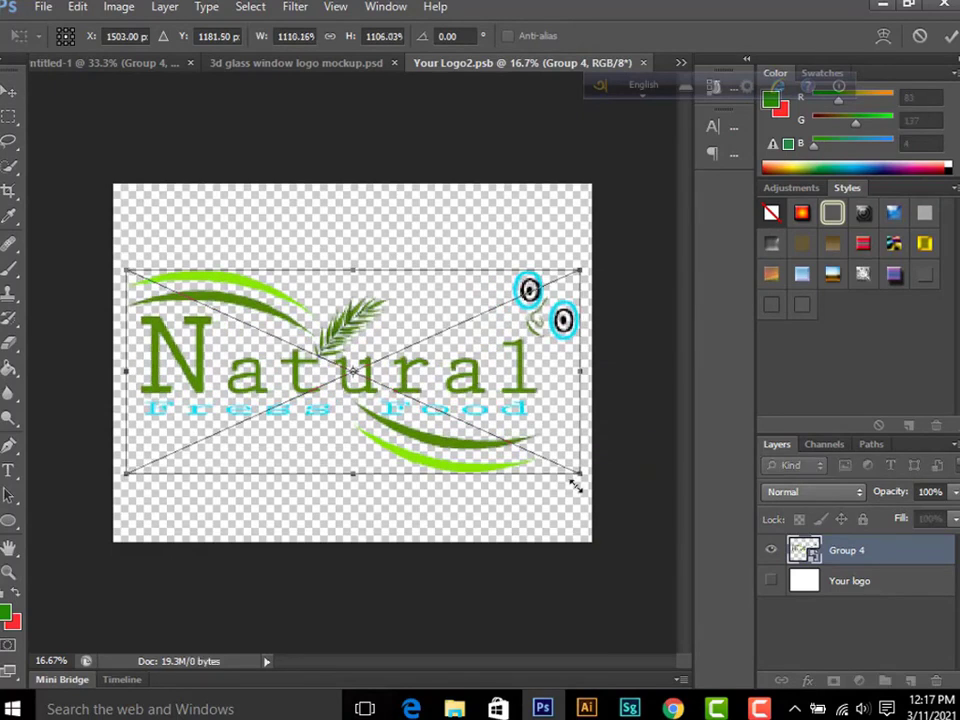
{"action": "key", "text": "Return"}
{"action": "left_click", "coordinate": [643, 62]}
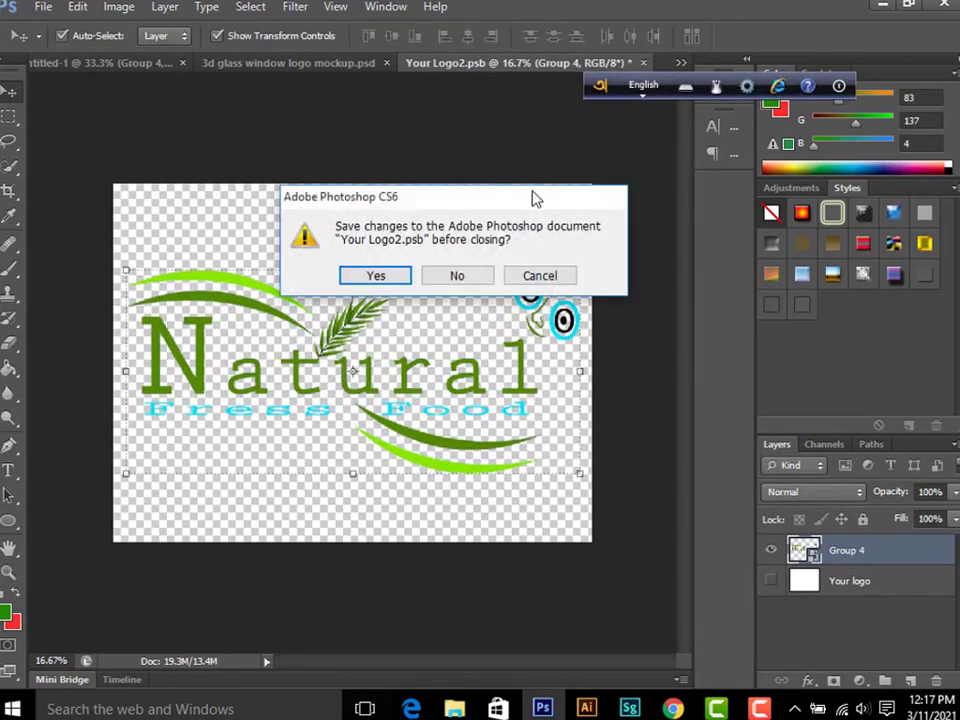